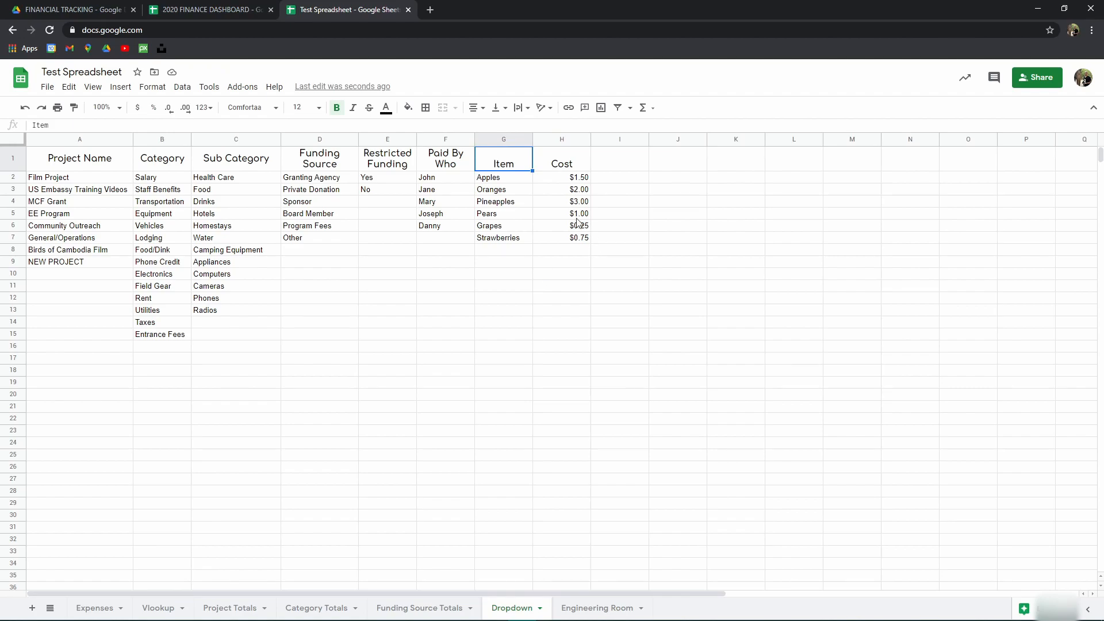
Align the Item and Cost headers on the Dropdown sheet vertically to the middle
{"action": "left_click", "coordinate": [553, 165]}
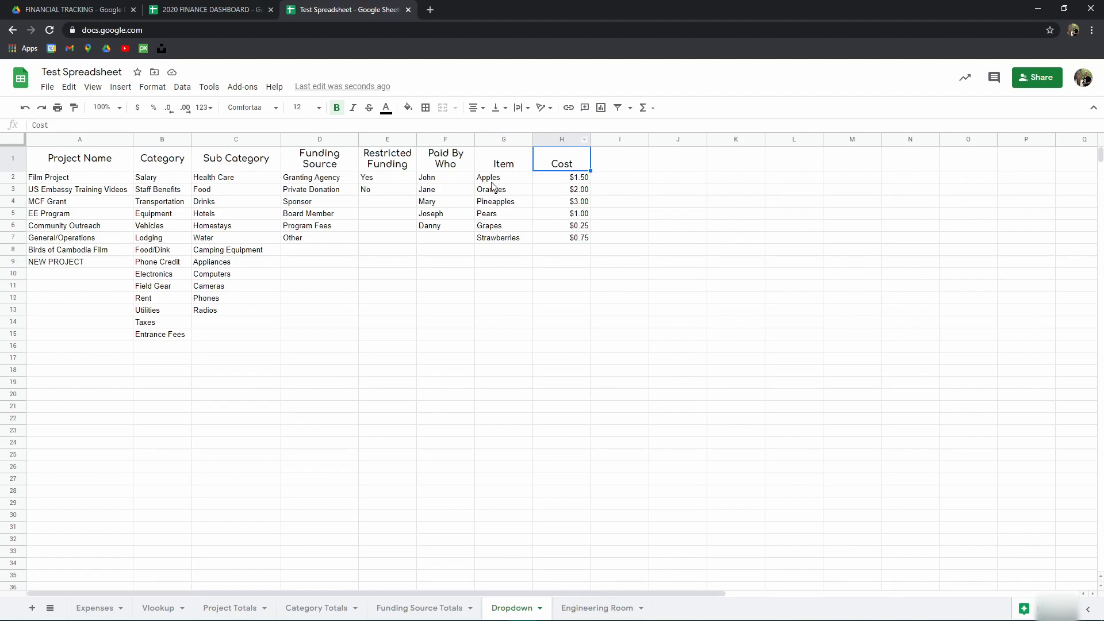
{"action": "left_click_drag", "start_coordinate": [504, 164], "coordinate": [559, 166]}
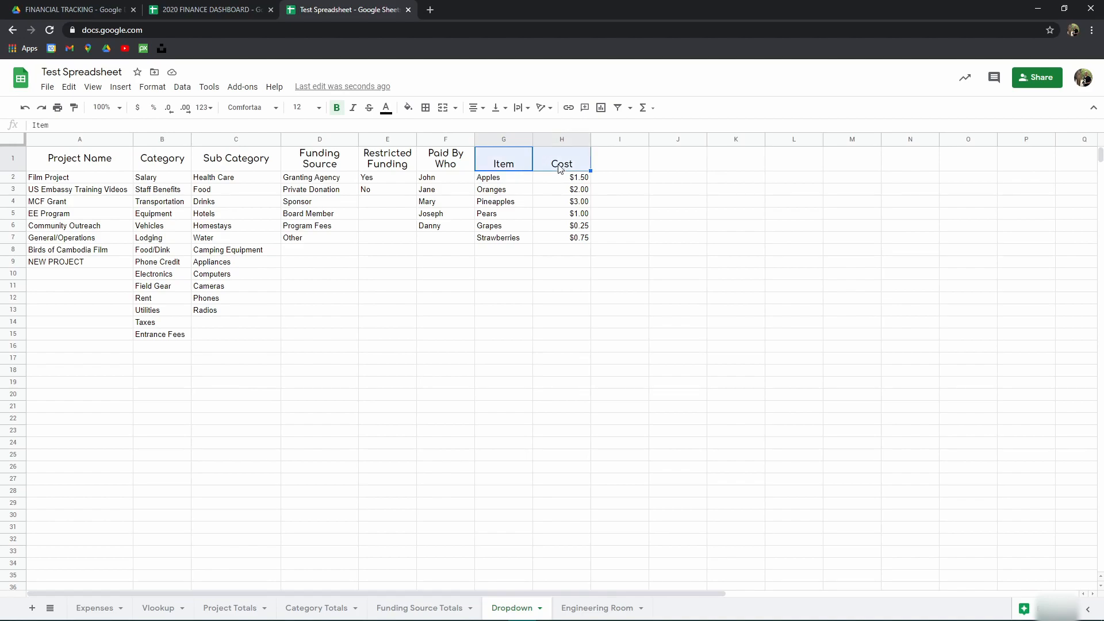
{"action": "left_click", "coordinate": [504, 108]}
{"action": "left_click", "coordinate": [506, 128]}
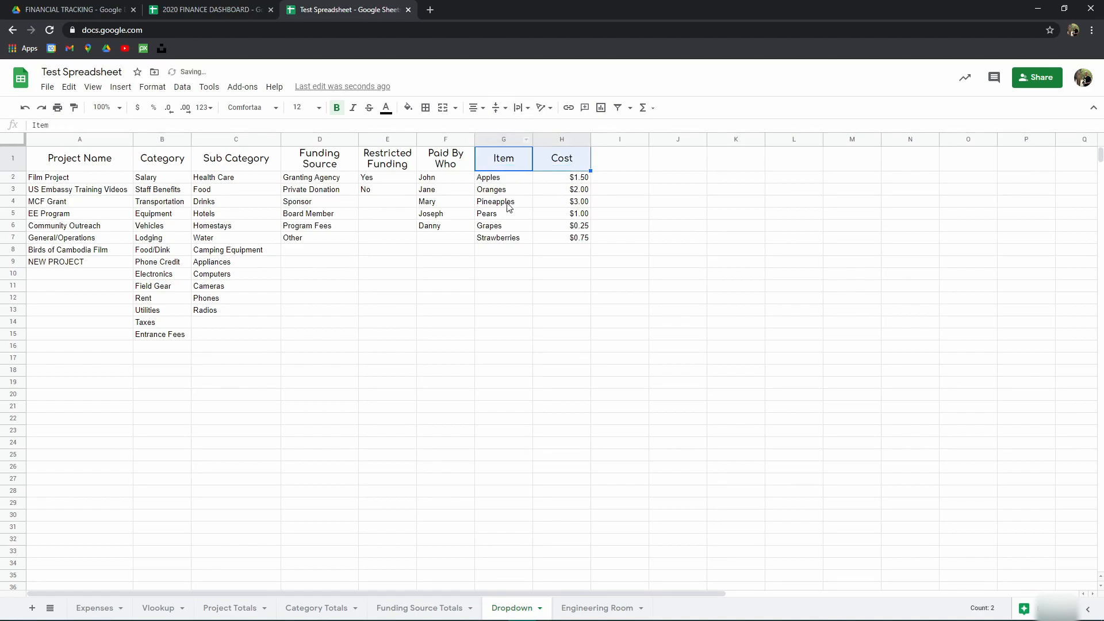
{"action": "left_click", "coordinate": [509, 204]}
{"action": "left_click", "coordinate": [503, 180]}
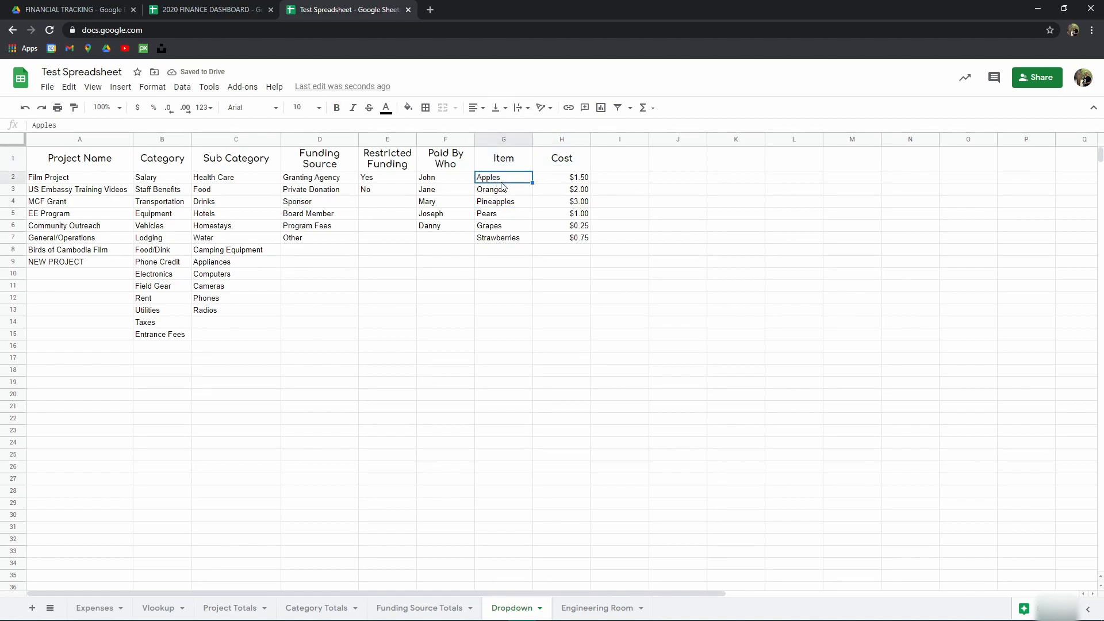
{"action": "left_click", "coordinate": [504, 242]}
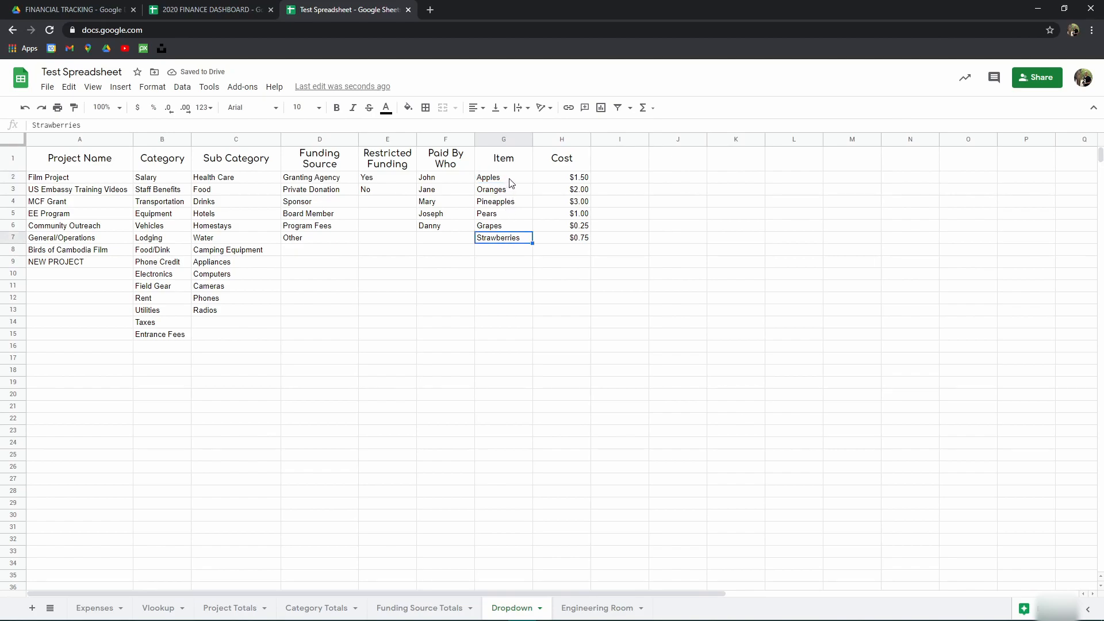
{"action": "left_click", "coordinate": [563, 178]}
{"action": "left_click", "coordinate": [563, 190]}
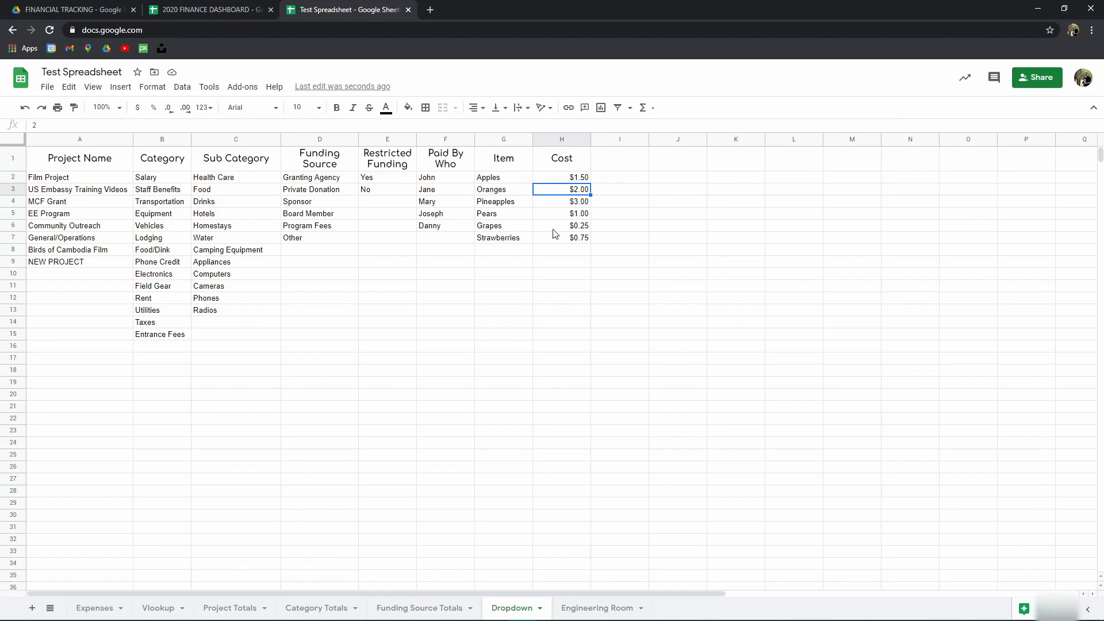
Format the Cost column H on the Dropdown sheet as currency
{"action": "left_click", "coordinate": [560, 140]}
{"action": "left_click", "coordinate": [135, 113]}
{"action": "left_click", "coordinate": [584, 249]}
{"action": "left_click", "coordinate": [499, 179]}
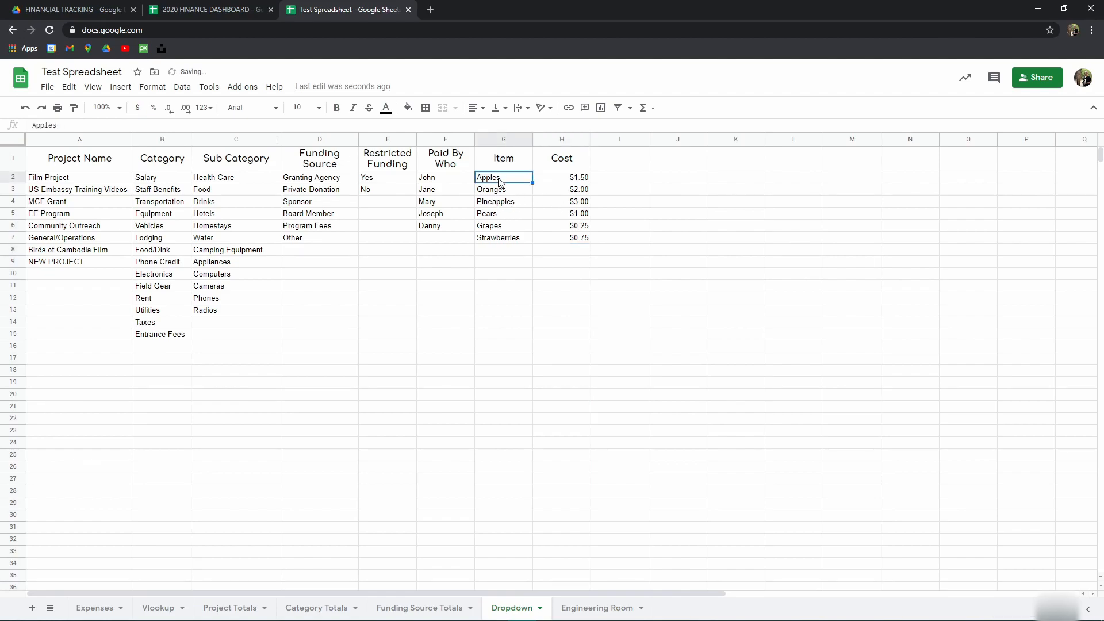
{"action": "left_click", "coordinate": [573, 176]}
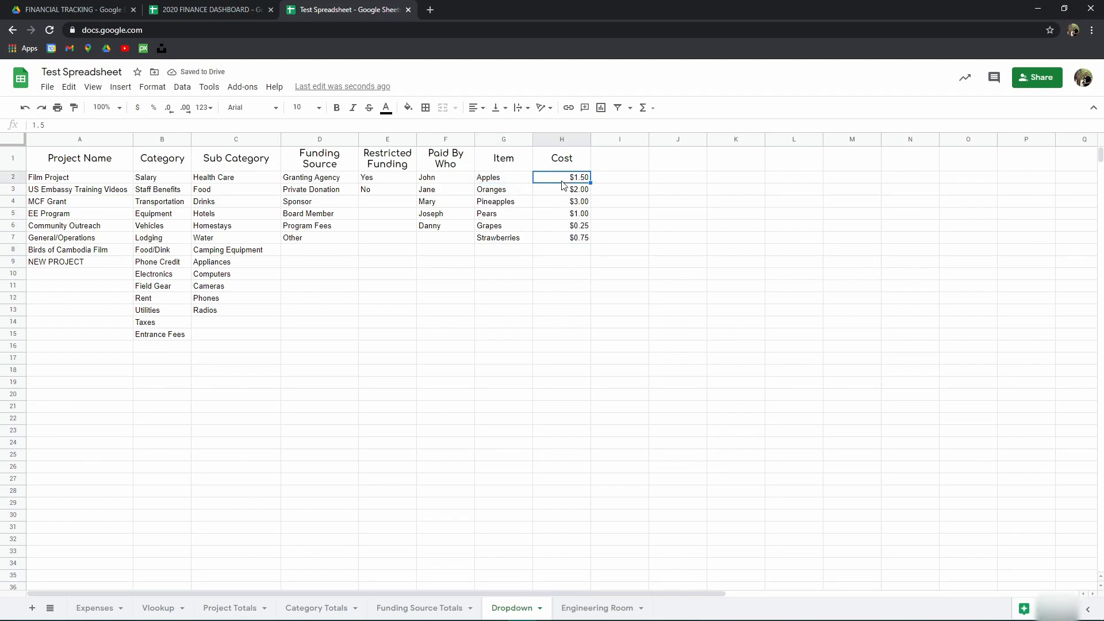
{"action": "left_click", "coordinate": [501, 177]}
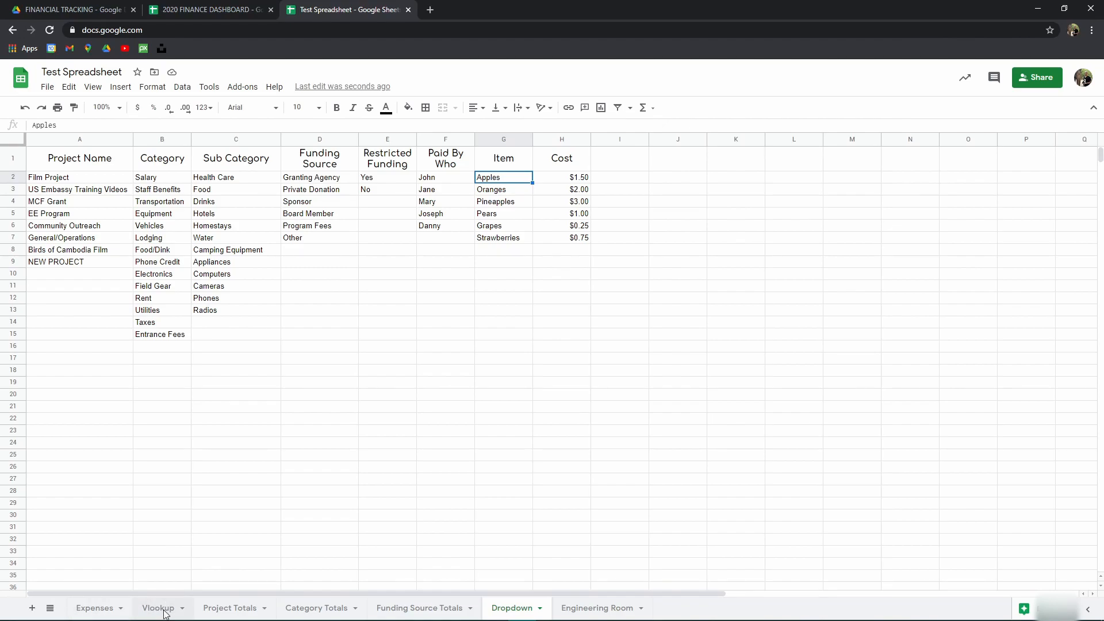
Enter the headers Item and Cost in cells A1 and B1 of the Vlookup sheet
{"action": "left_click", "coordinate": [143, 610]}
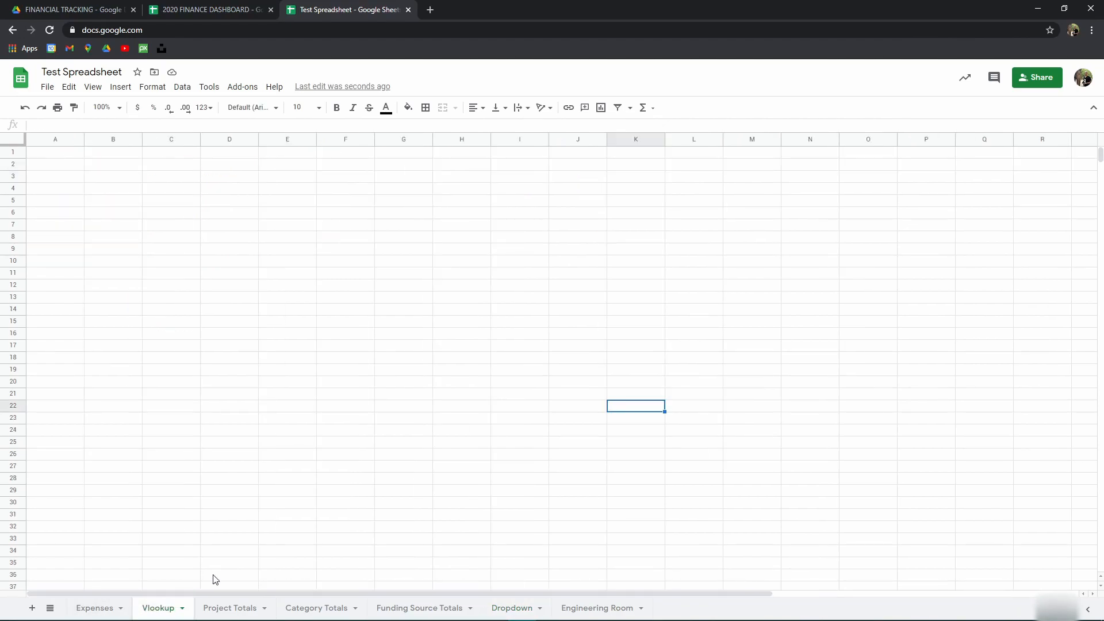
{"action": "key", "text": "ctrl+Home"}
{"action": "type", "text": "Item"}
{"action": "key", "text": "Tab"}
{"action": "type", "text": "Cos"}
{"action": "key", "text": "Return"}
Replace the A1 header with a reference to Dropdown!G1 and fill it across to B1
{"action": "left_click", "coordinate": [35, 140]}
{"action": "left_click", "coordinate": [56, 156]}
{"action": "type", "text": "="}
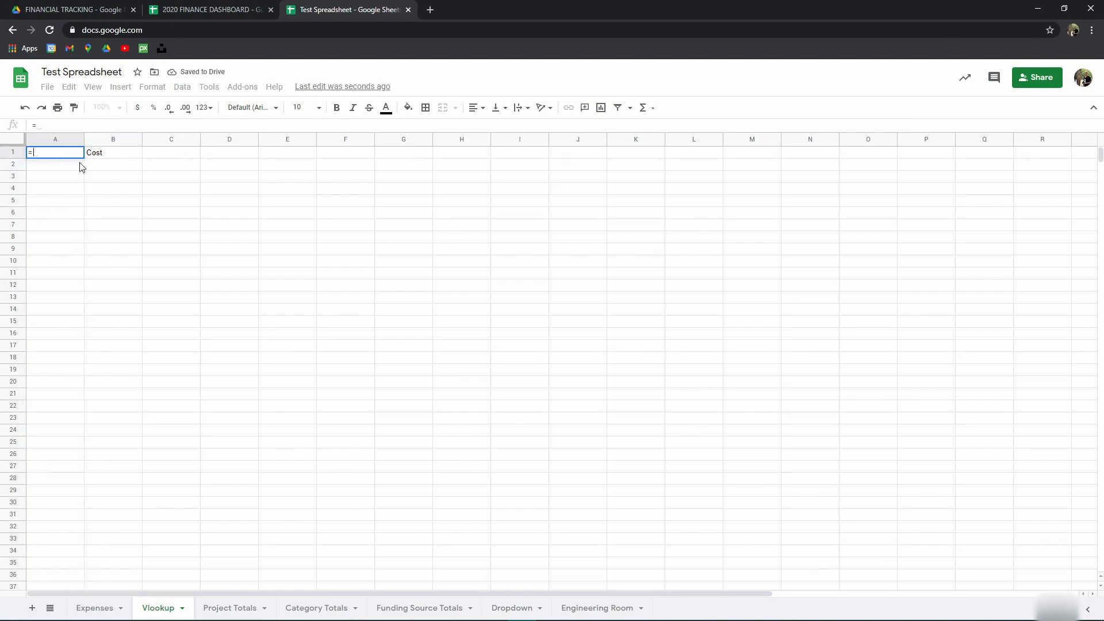
{"action": "left_click", "coordinate": [513, 609]}
{"action": "left_click", "coordinate": [516, 165]}
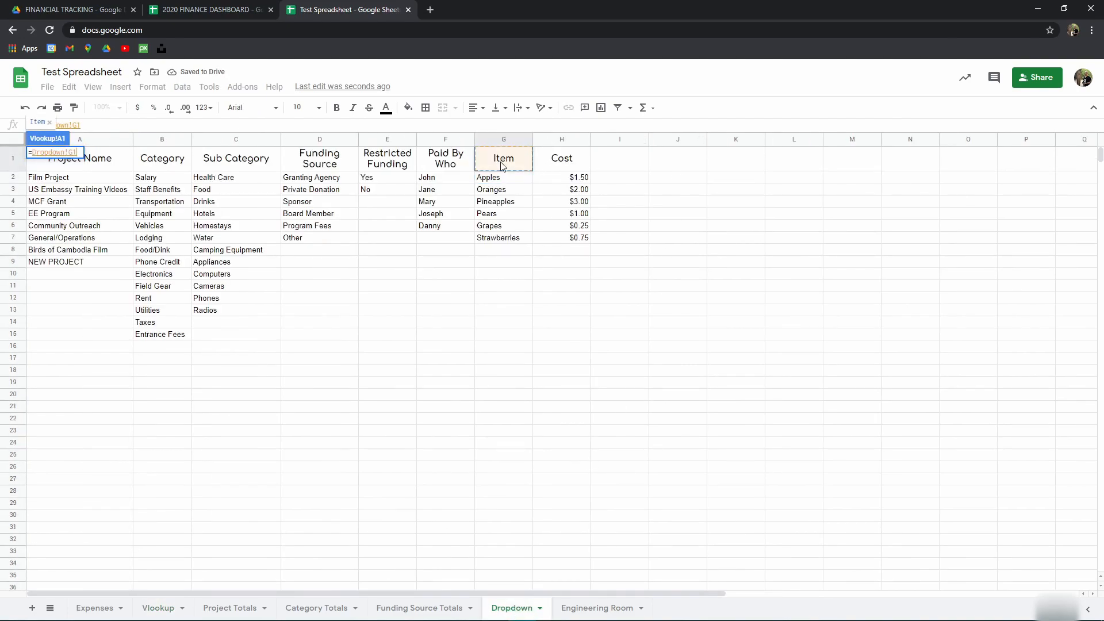
{"action": "key", "text": "Return"}
{"action": "left_click_drag", "start_coordinate": [85, 158], "coordinate": [129, 165]}
{"action": "left_click", "coordinate": [69, 165]}
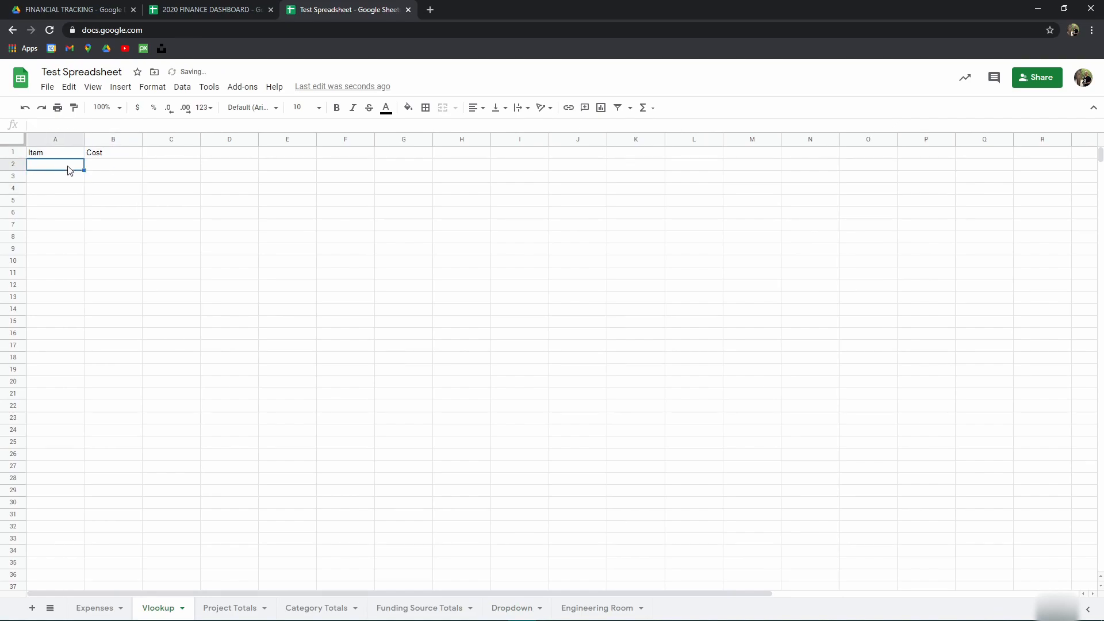
Add data validation to column A of the Vlookup sheet as a dropdown list from Dropdown!G2:G, rejecting invalid input
{"action": "left_click", "coordinate": [55, 138]}
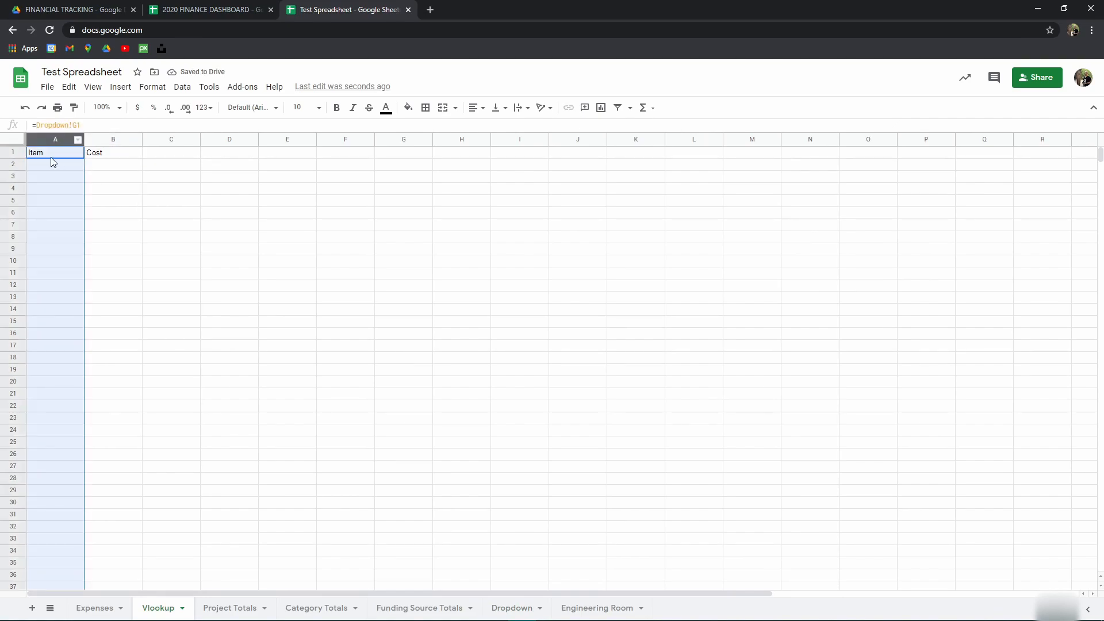
{"action": "left_click", "coordinate": [190, 89]}
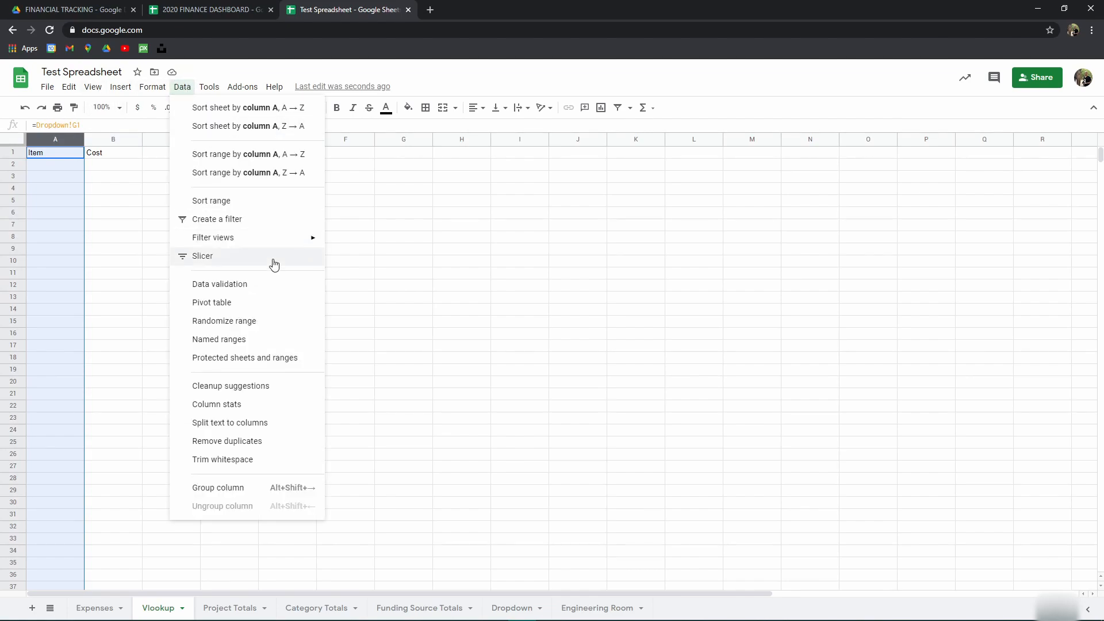
{"action": "left_click", "coordinate": [268, 284]}
{"action": "left_click", "coordinate": [619, 315]}
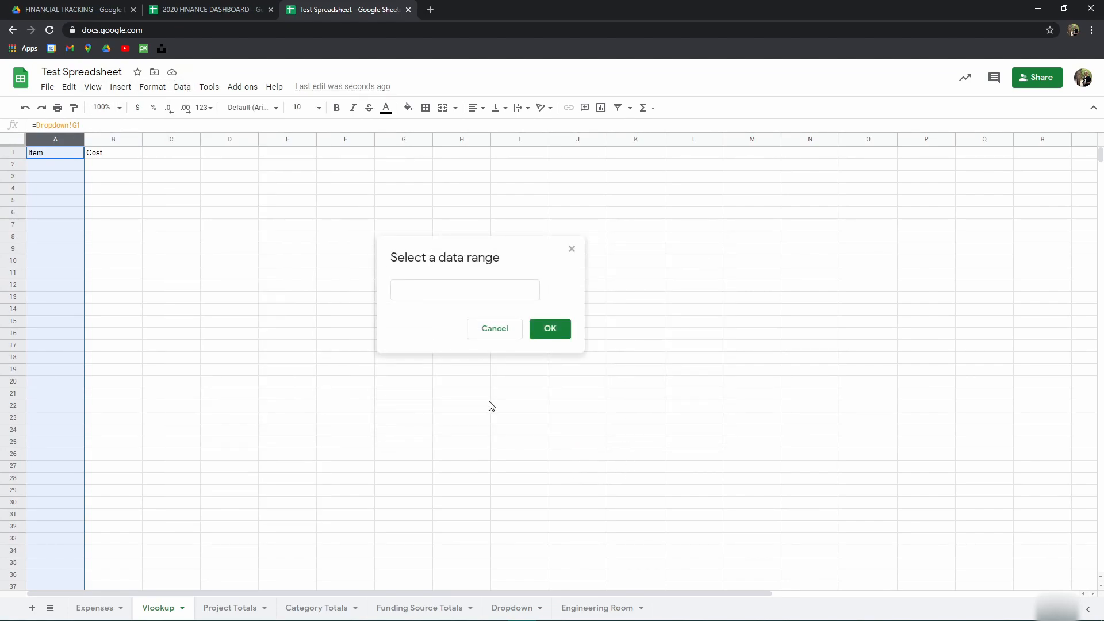
{"action": "left_click", "coordinate": [511, 607]}
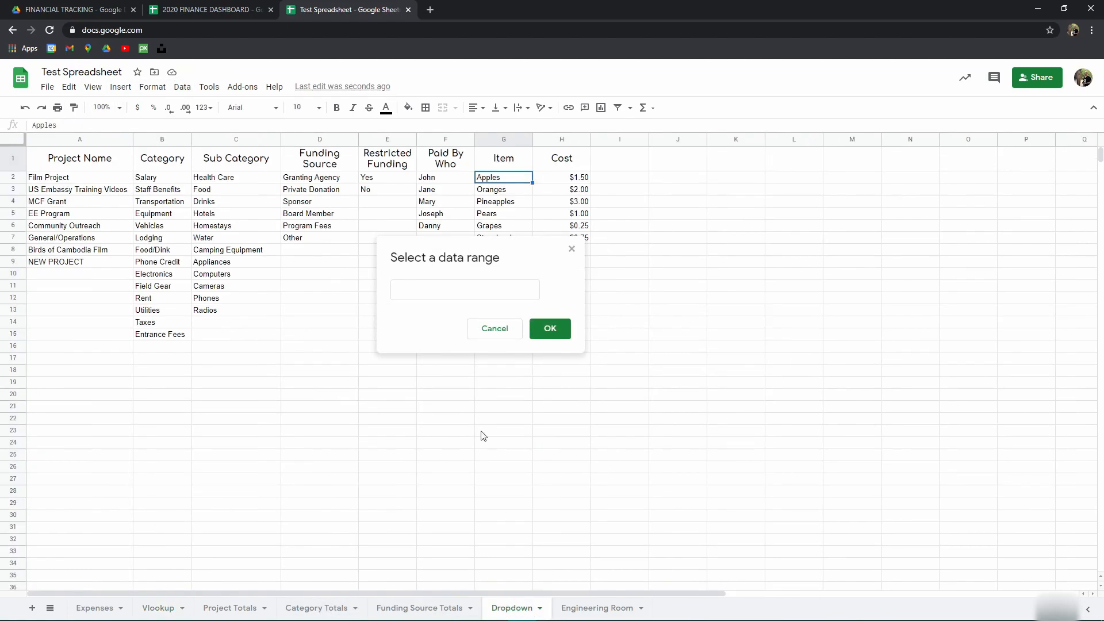
{"action": "left_click", "coordinate": [503, 139]}
{"action": "left_click", "coordinate": [440, 290]}
{"action": "type", "text": "2:G"}
{"action": "left_click", "coordinate": [552, 329]}
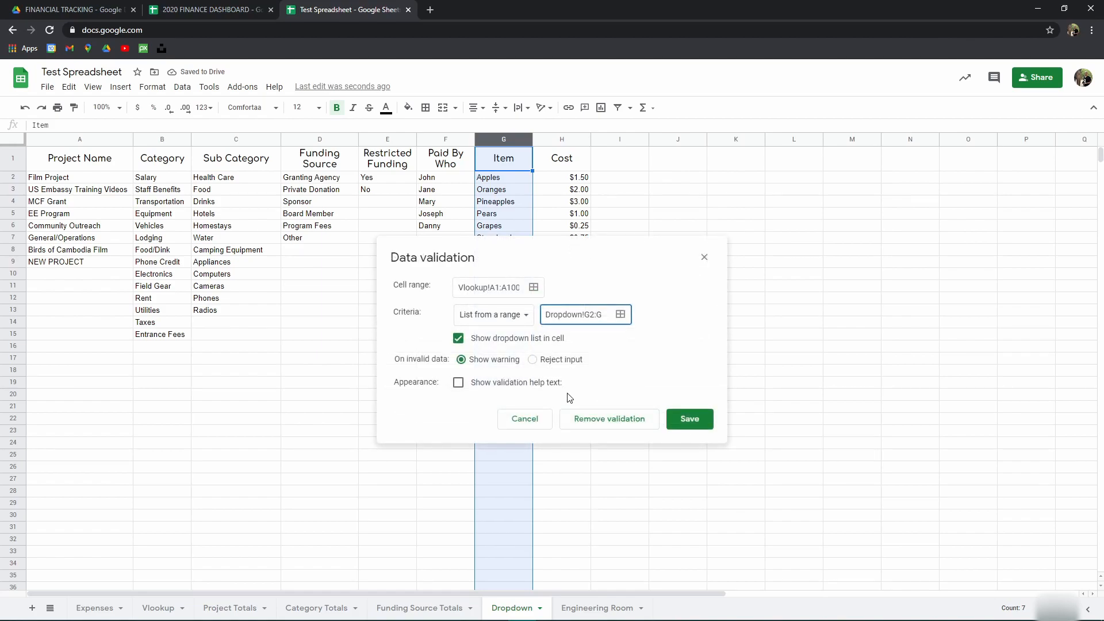
{"action": "left_click", "coordinate": [532, 359]}
{"action": "left_click", "coordinate": [682, 415]}
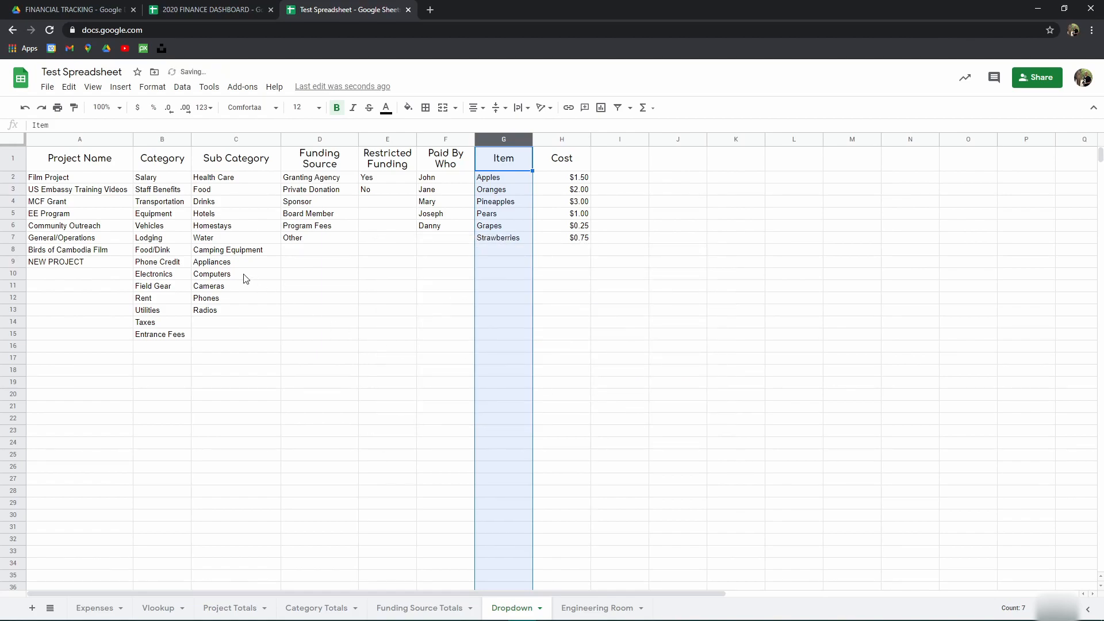
Remove the data validation from header row 1 of the Vlookup sheet
{"action": "left_click", "coordinate": [164, 608]}
{"action": "left_click", "coordinate": [170, 248]}
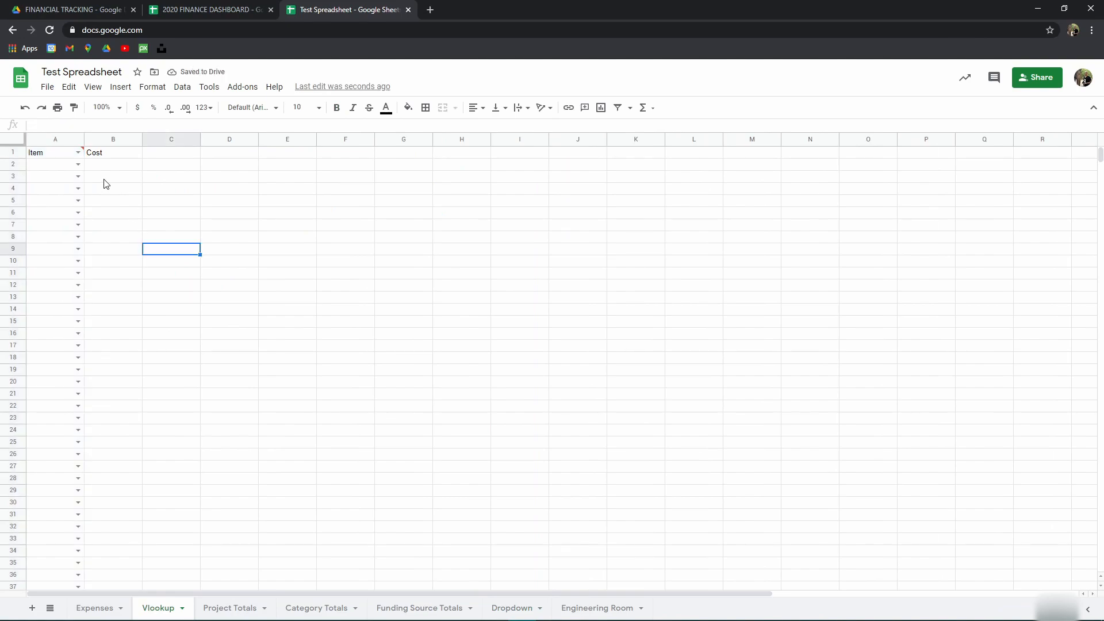
{"action": "left_click", "coordinate": [33, 152]}
{"action": "left_click", "coordinate": [8, 152]}
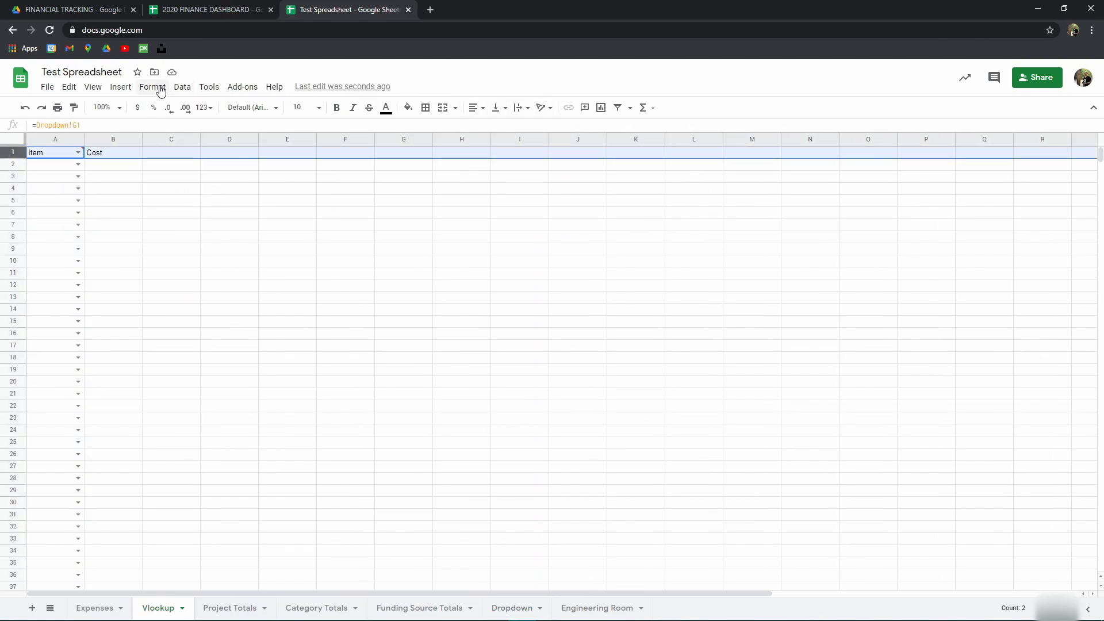
{"action": "left_click", "coordinate": [181, 87]}
{"action": "left_click", "coordinate": [239, 236]}
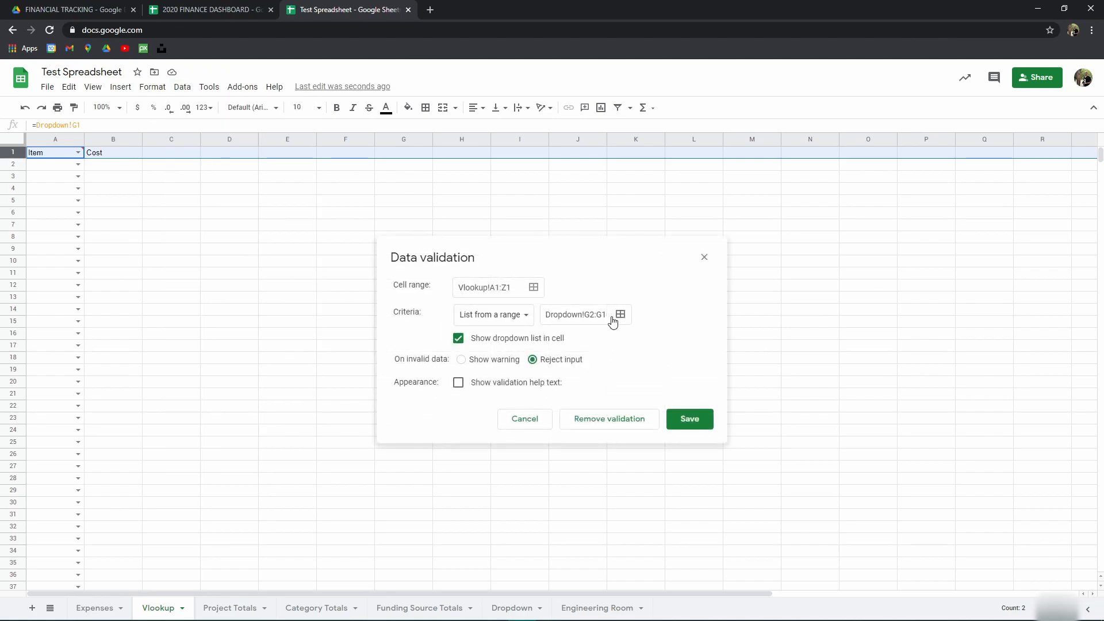
{"action": "left_click", "coordinate": [581, 419]}
{"action": "left_click", "coordinate": [125, 199]}
Format header row 1 in bold Comfortaa at size 12
{"action": "left_click", "coordinate": [13, 151]}
{"action": "left_click", "coordinate": [336, 107]}
{"action": "left_click", "coordinate": [313, 107]}
{"action": "left_click", "coordinate": [300, 233]}
{"action": "left_click", "coordinate": [266, 109]}
{"action": "left_click", "coordinate": [266, 221]}
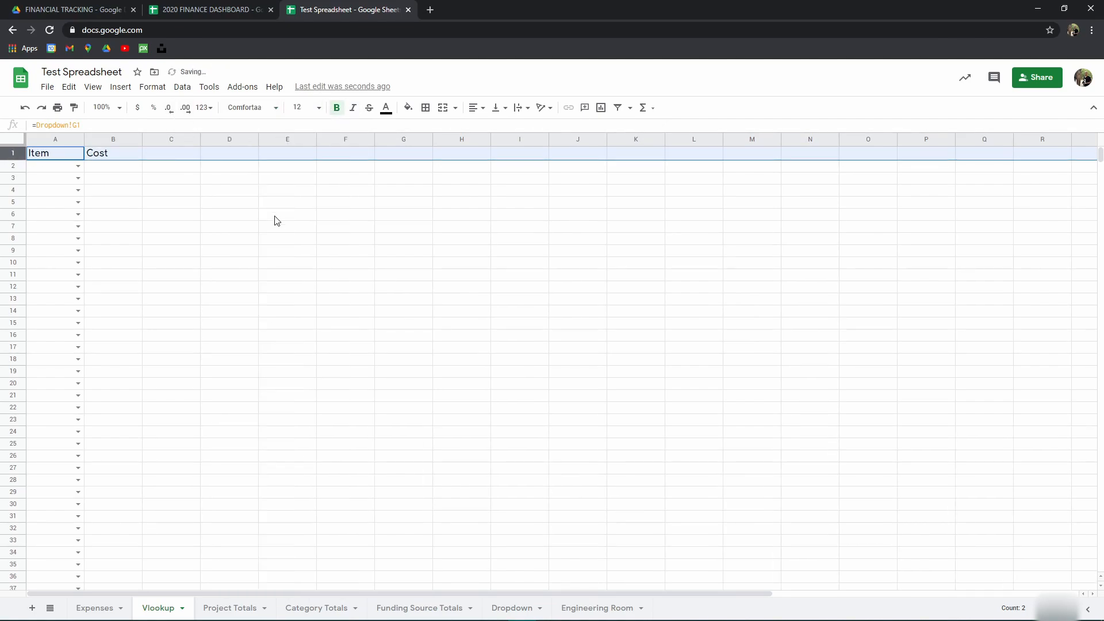
Centre the header row's text horizontally and vertically with text wrapping on, and make the row taller
{"action": "left_click", "coordinate": [473, 108]}
{"action": "left_click", "coordinate": [488, 127]}
{"action": "left_click", "coordinate": [519, 107]}
{"action": "left_click", "coordinate": [497, 107]}
{"action": "left_click", "coordinate": [511, 127]}
{"action": "left_click", "coordinate": [519, 107]}
{"action": "left_click", "coordinate": [534, 127]}
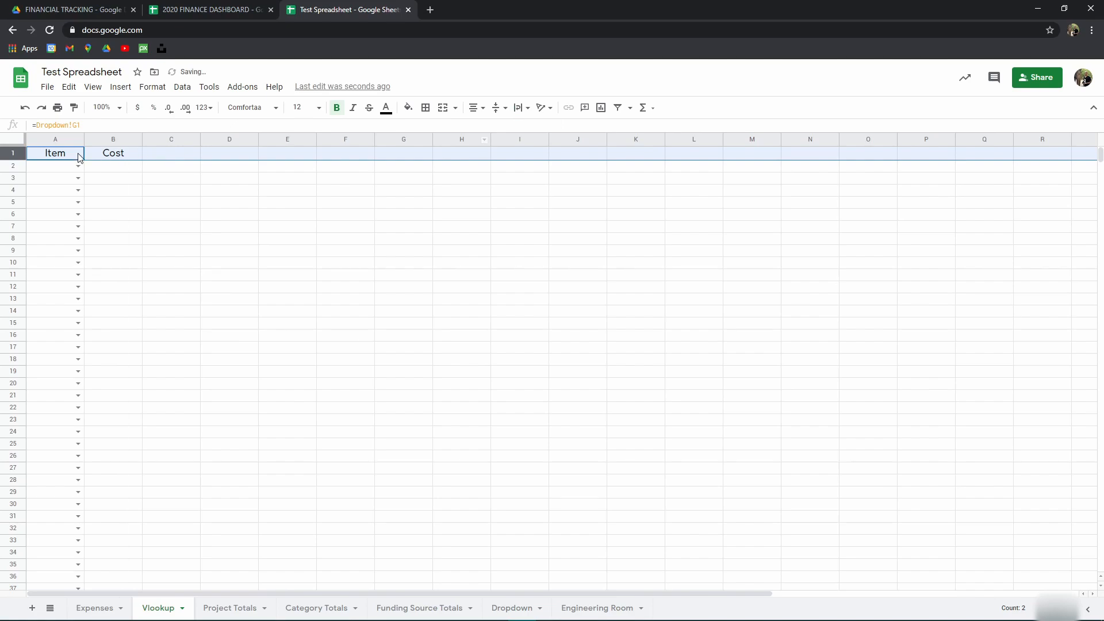
{"action": "left_click_drag", "start_coordinate": [23, 160], "coordinate": [23, 168]}
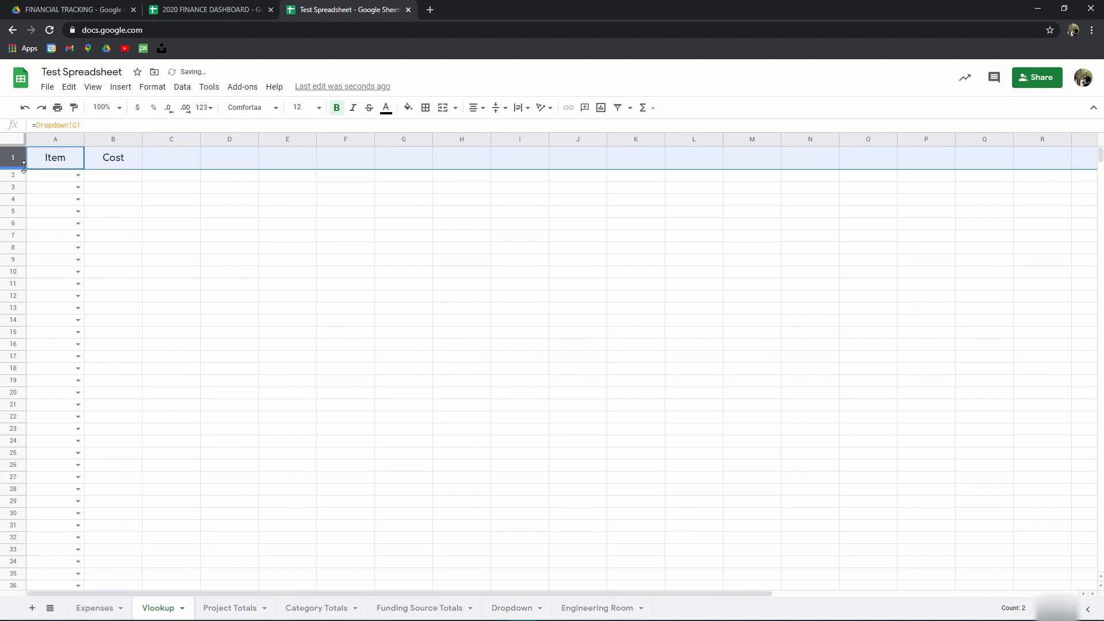
{"action": "left_click", "coordinate": [211, 193]}
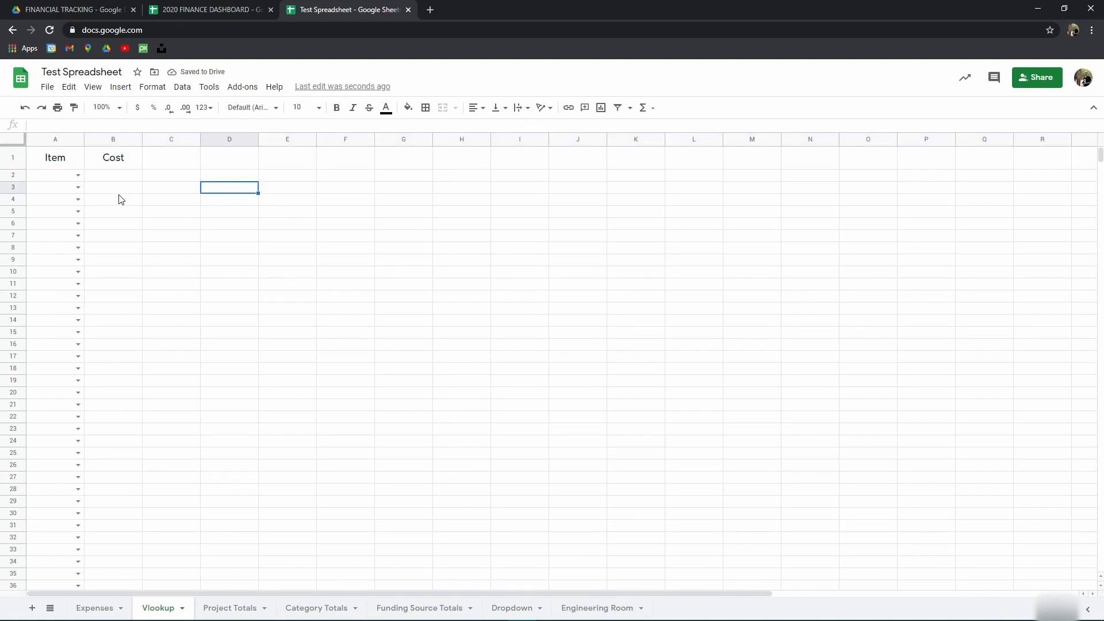
Choose Pineapples in A2, Oranges in A3, Strawberries in A5 and Pineapples in A11 from the item dropdowns
{"action": "left_click", "coordinate": [79, 175]}
{"action": "left_click", "coordinate": [72, 221]}
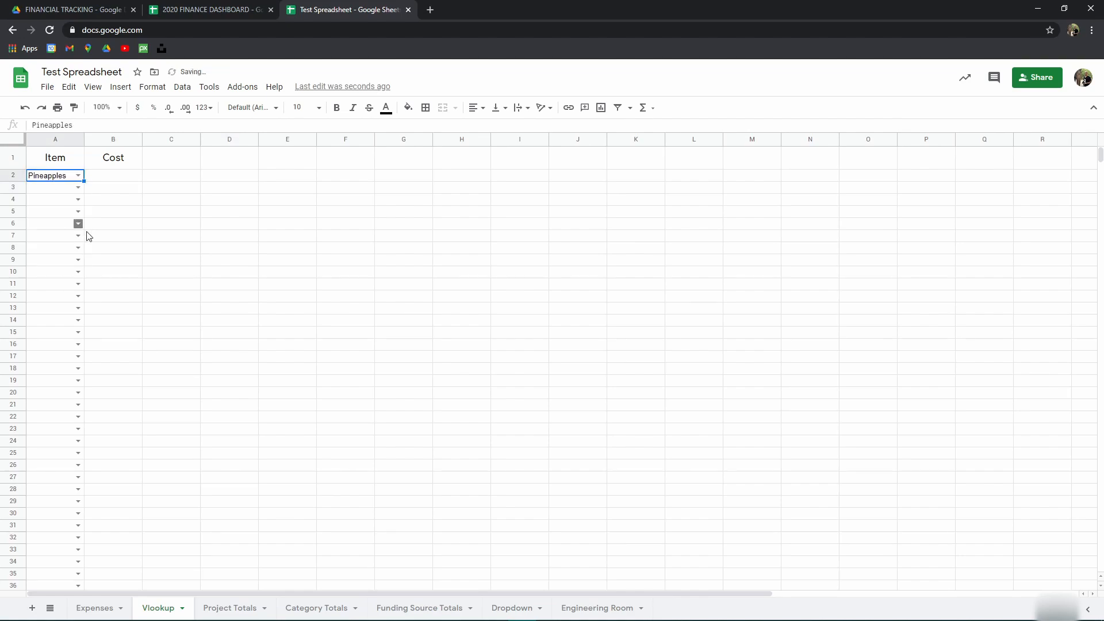
{"action": "left_click", "coordinate": [78, 188]}
{"action": "left_click", "coordinate": [63, 217]}
{"action": "left_click", "coordinate": [75, 211]}
{"action": "left_click", "coordinate": [57, 300]}
{"action": "left_click", "coordinate": [246, 262]}
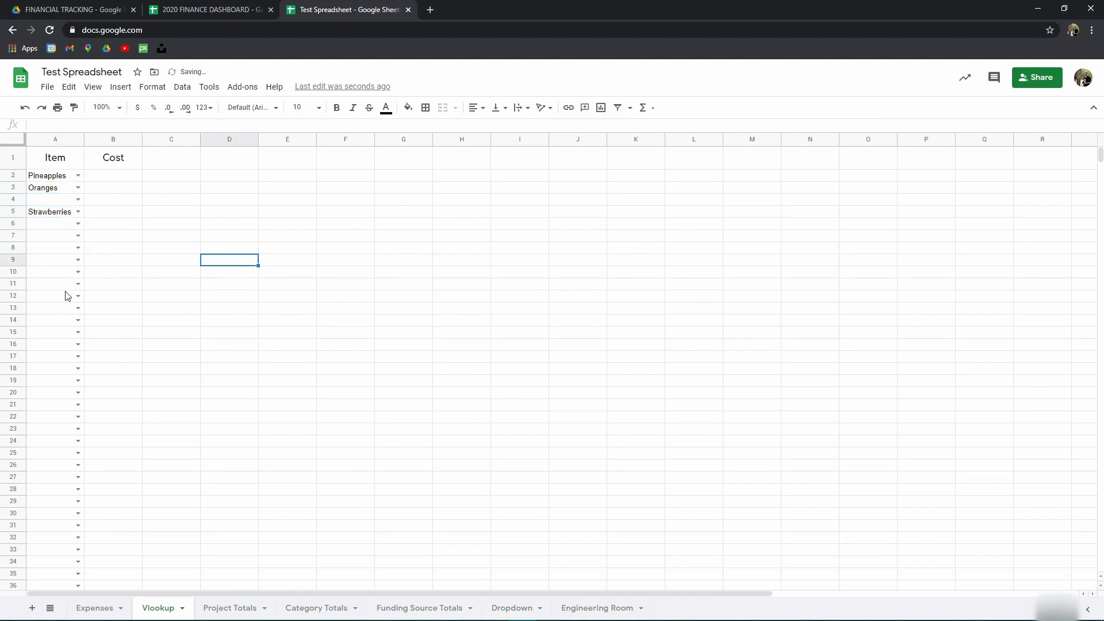
{"action": "left_click", "coordinate": [78, 284]}
{"action": "left_click", "coordinate": [61, 327]}
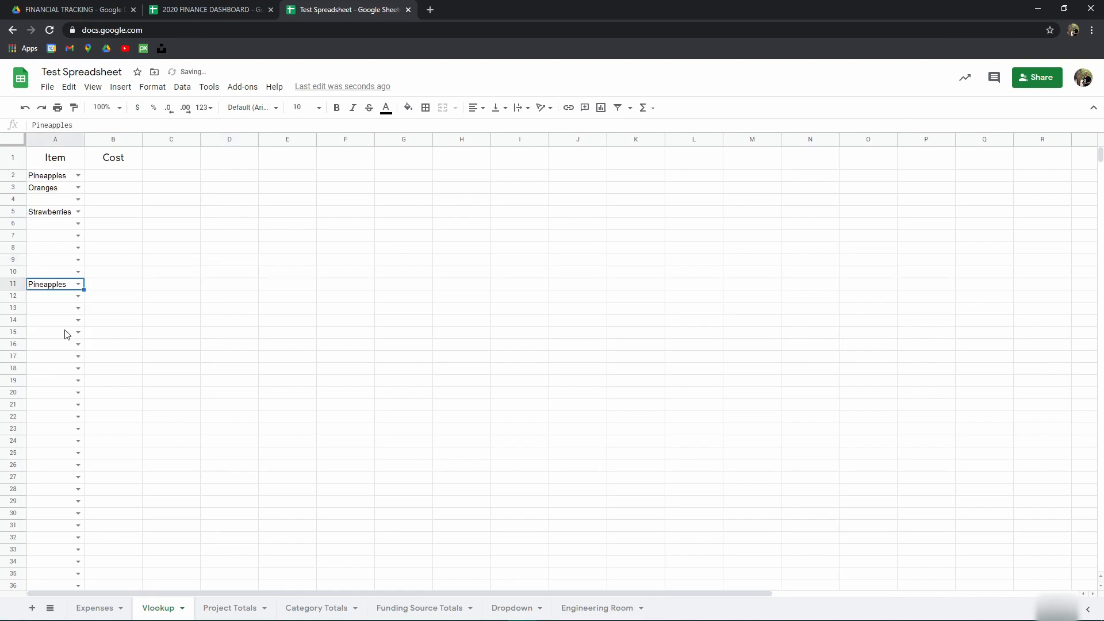
{"action": "left_click", "coordinate": [119, 307]}
{"action": "left_click", "coordinate": [920, 77]}
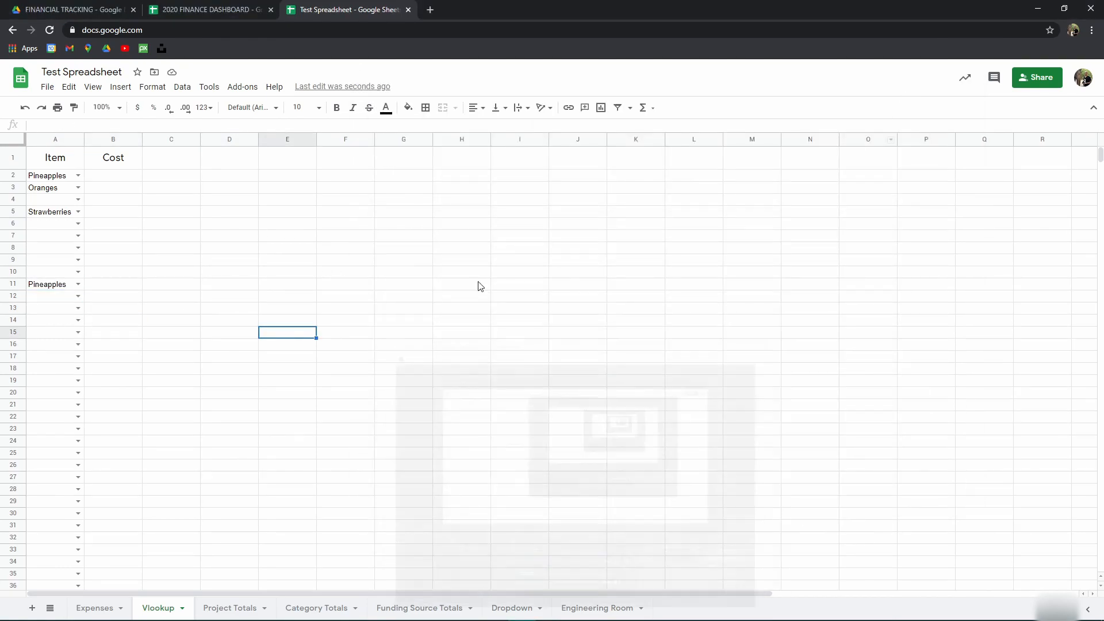
{"action": "left_click", "coordinate": [172, 235]}
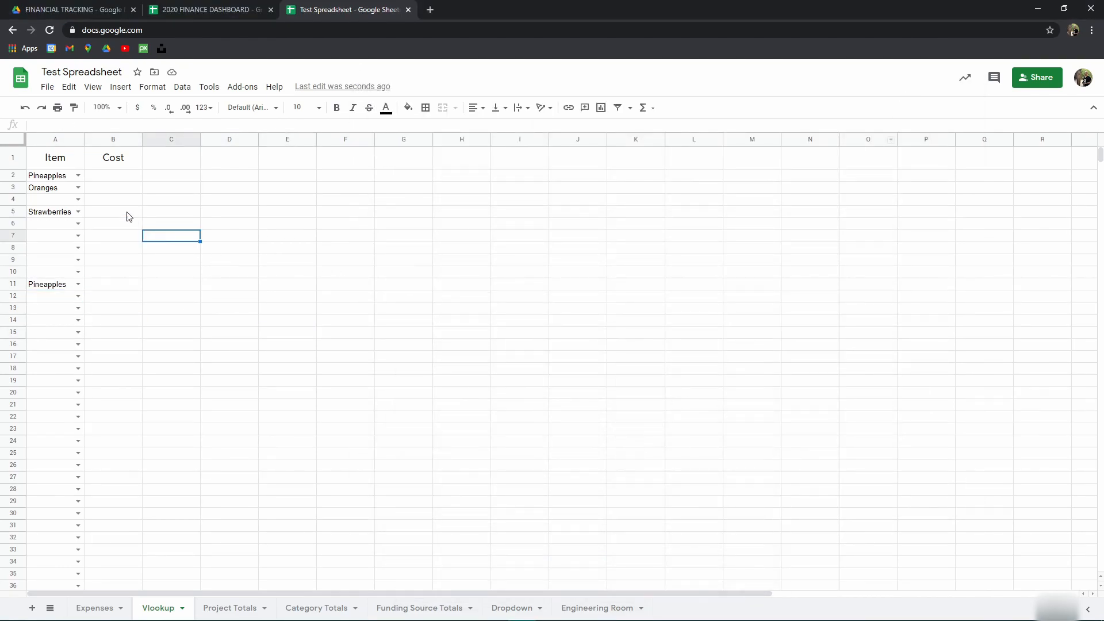
Change the item in A2 to Pears and choose Grapes in A8
{"action": "left_click", "coordinate": [78, 175]}
{"action": "left_click", "coordinate": [66, 235]}
{"action": "left_click", "coordinate": [74, 249]}
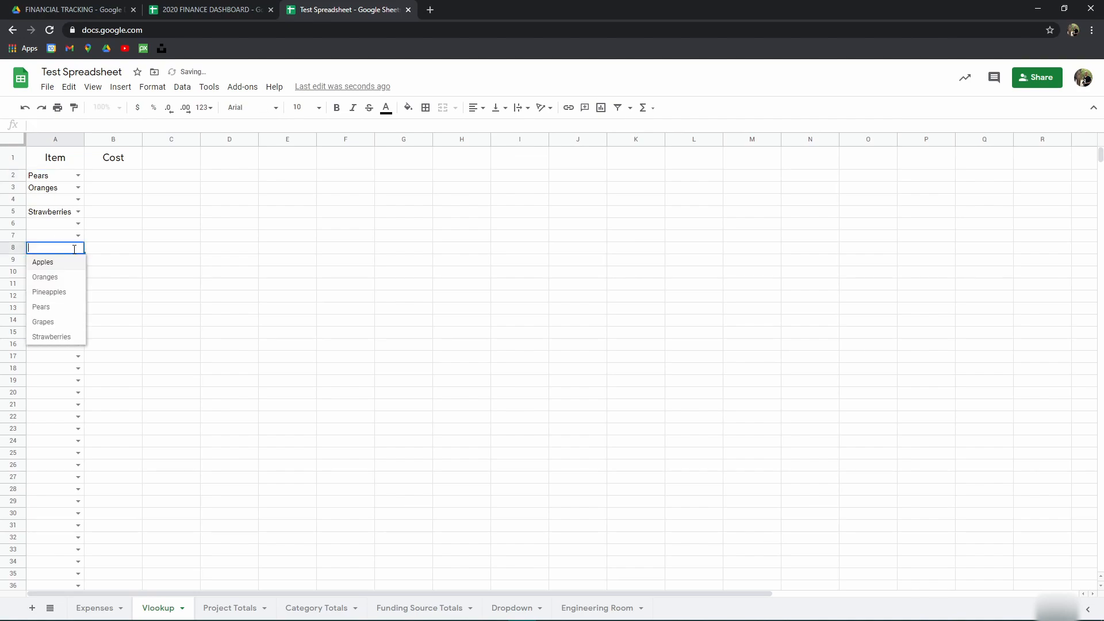
{"action": "left_click", "coordinate": [51, 321]}
Start a VLOOKUP formula in B2 with A2 as the search key
{"action": "left_click", "coordinate": [113, 175]}
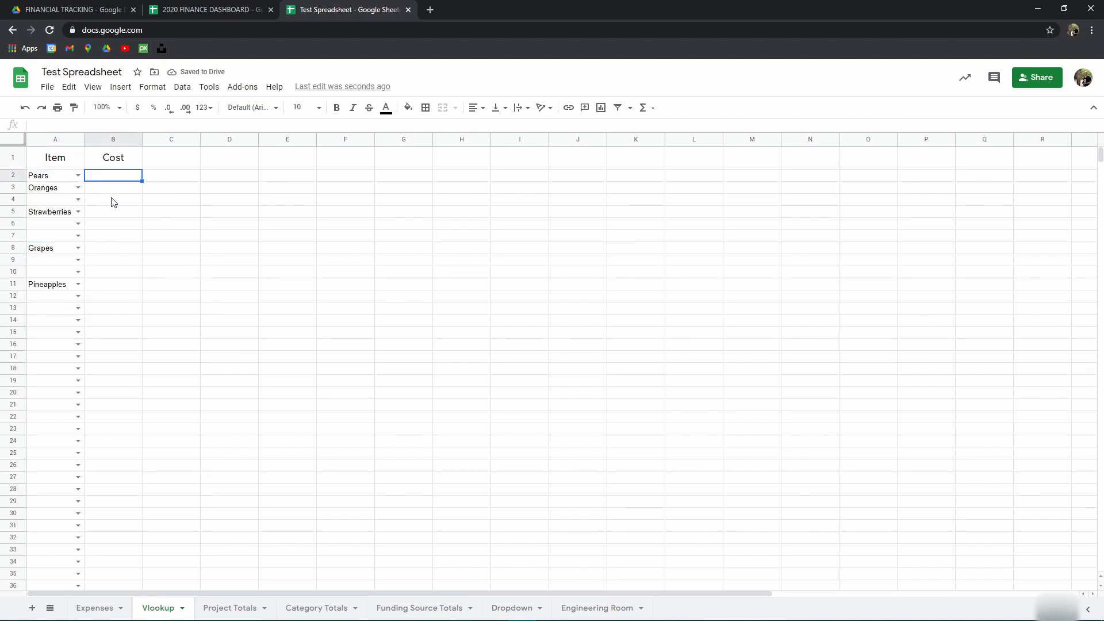
{"action": "type", "text": "="}
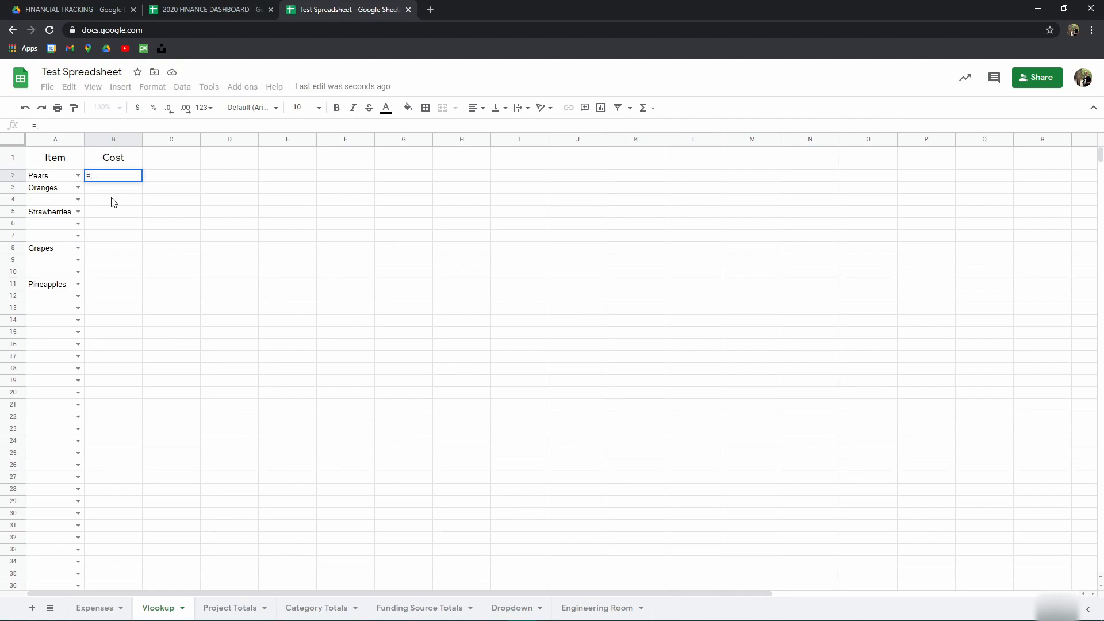
{"action": "type", "text": "vl"}
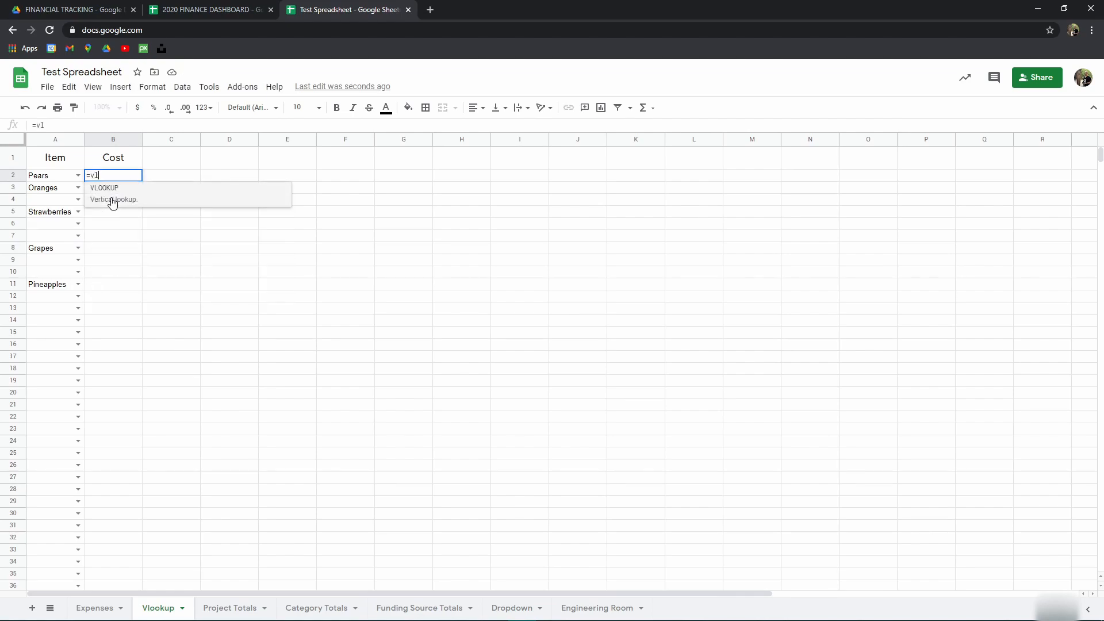
{"action": "left_click", "coordinate": [112, 200]}
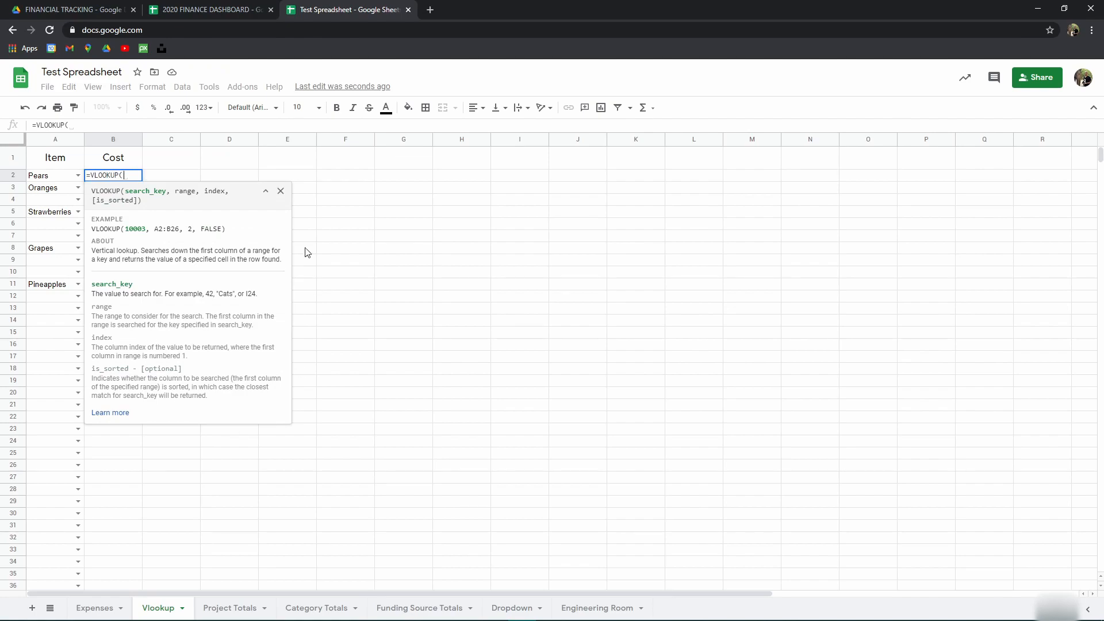
{"action": "left_click", "coordinate": [265, 191]}
{"action": "left_click", "coordinate": [265, 191]}
{"action": "left_click", "coordinate": [58, 177]}
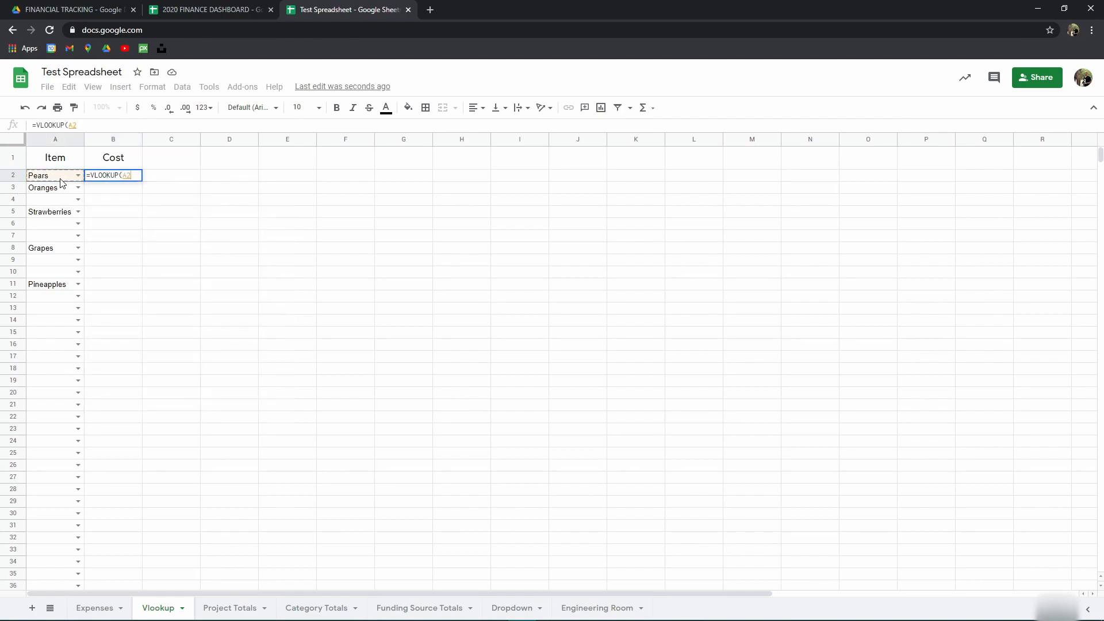
{"action": "type", "text": ","}
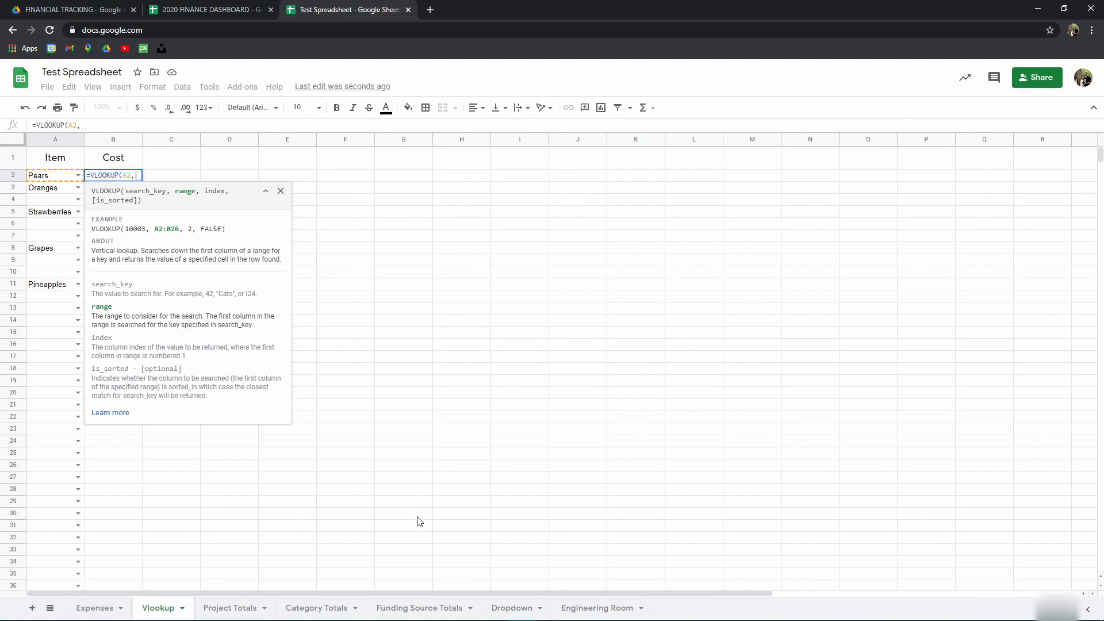
Complete the B2 lookup with range Dropdown!G:H, index 2 and false for is_sorted, and enter the formula
{"action": "left_click", "coordinate": [511, 609]}
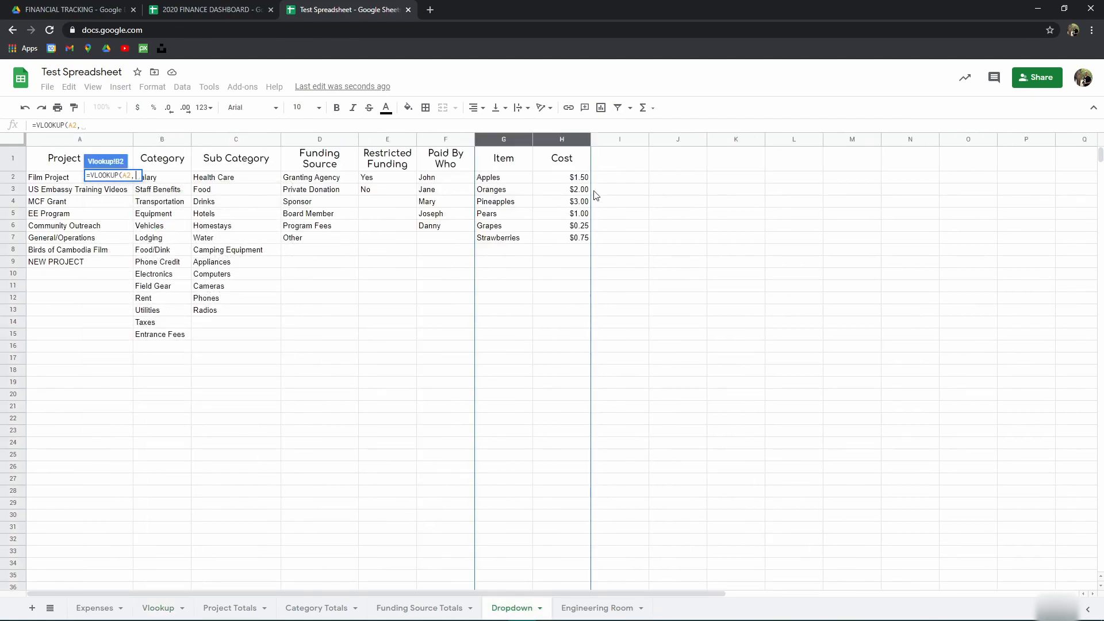
{"action": "left_click", "coordinate": [505, 138]}
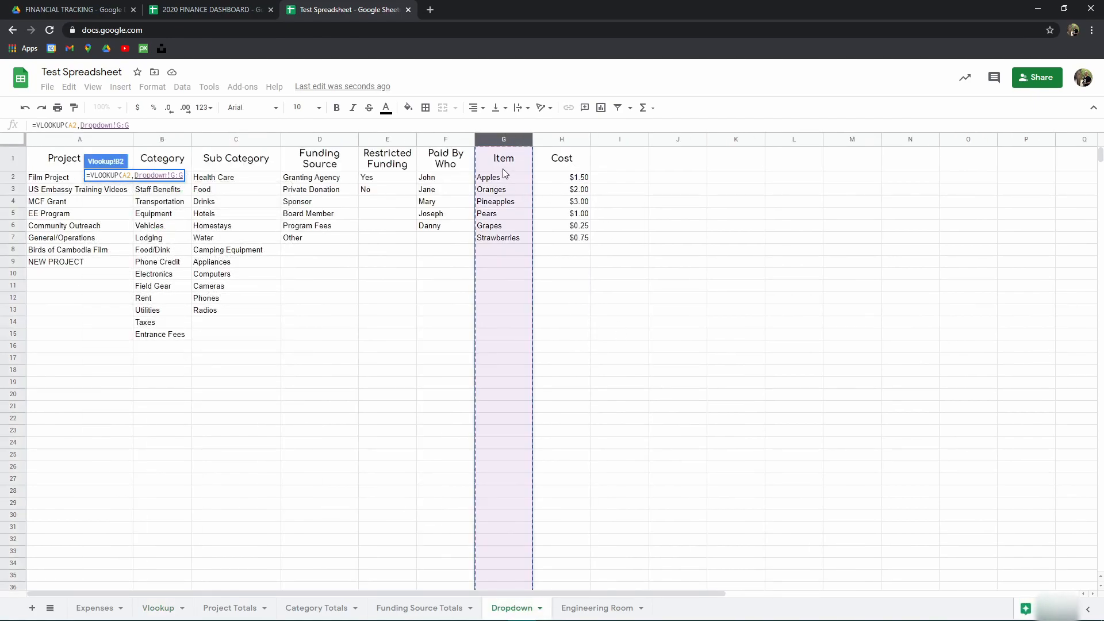
{"action": "left_click_drag", "start_coordinate": [548, 146], "coordinate": [549, 145]}
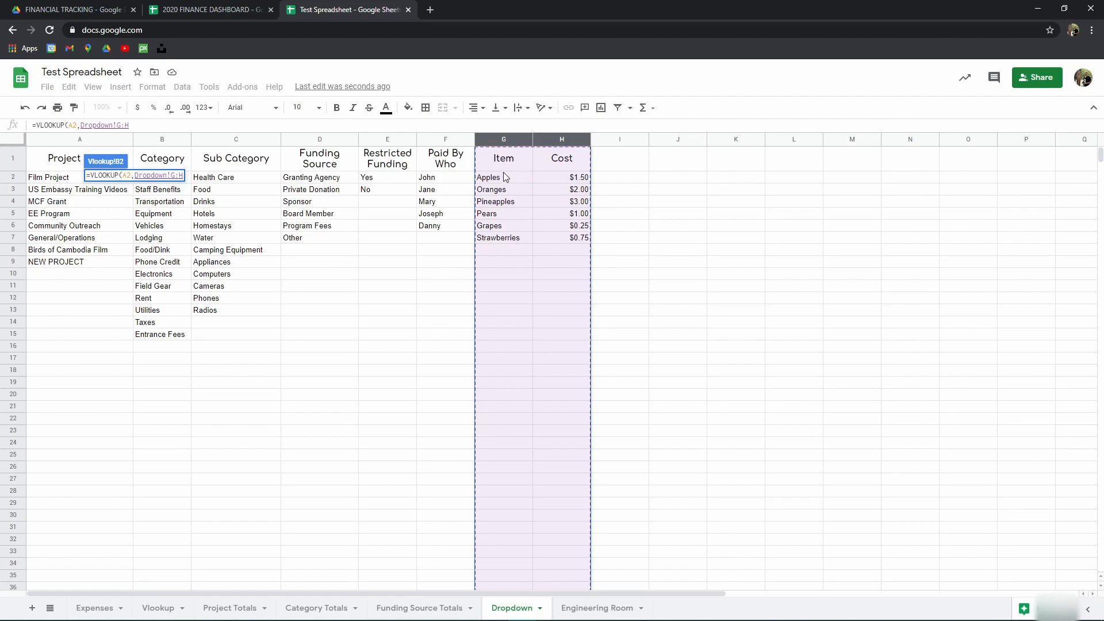
{"action": "type", "text": ","}
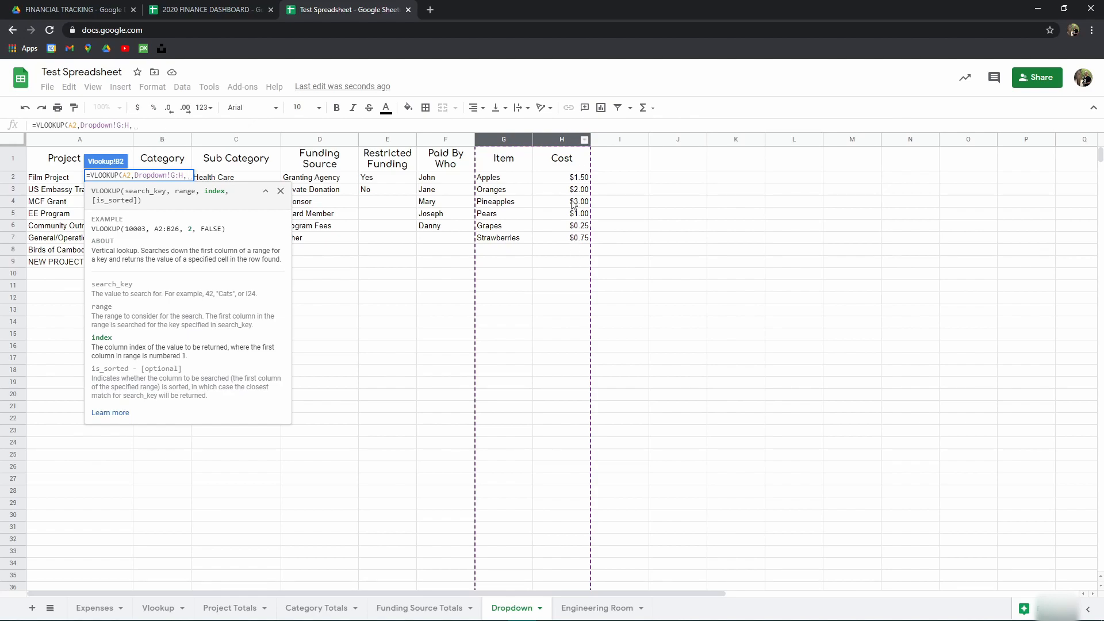
{"action": "type", "text": "2"}
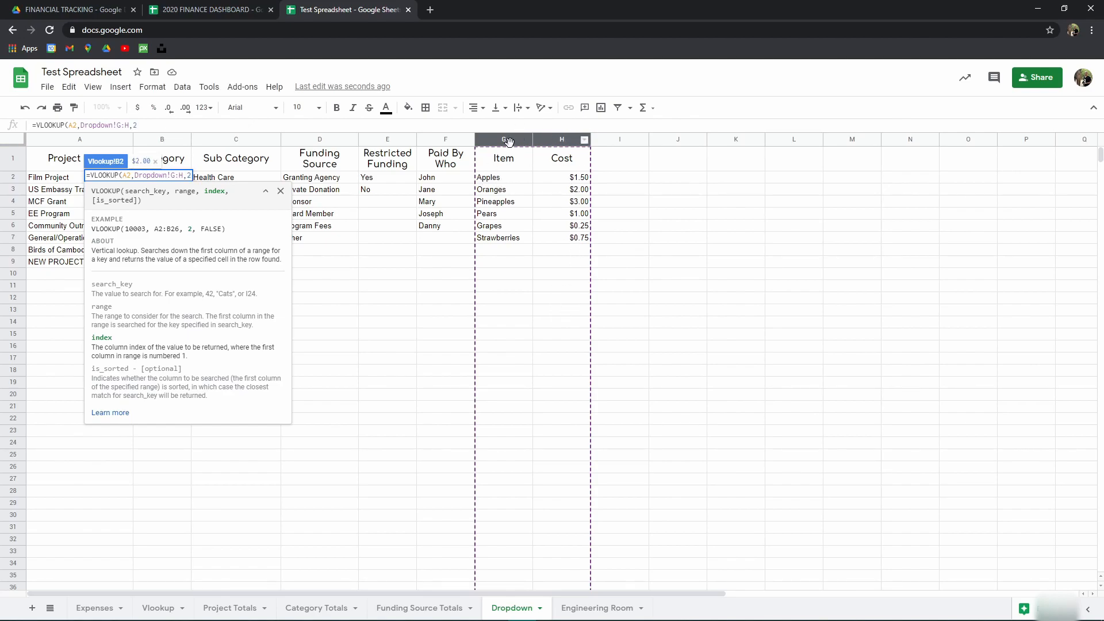
{"action": "type", "text": ",false"}
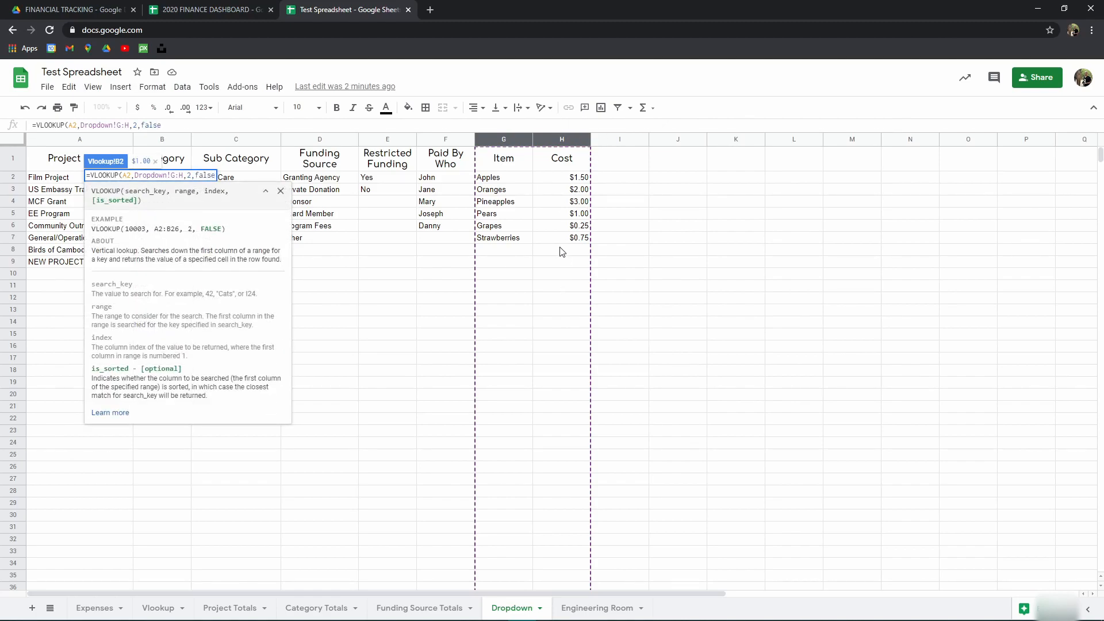
{"action": "type", "text": ")"}
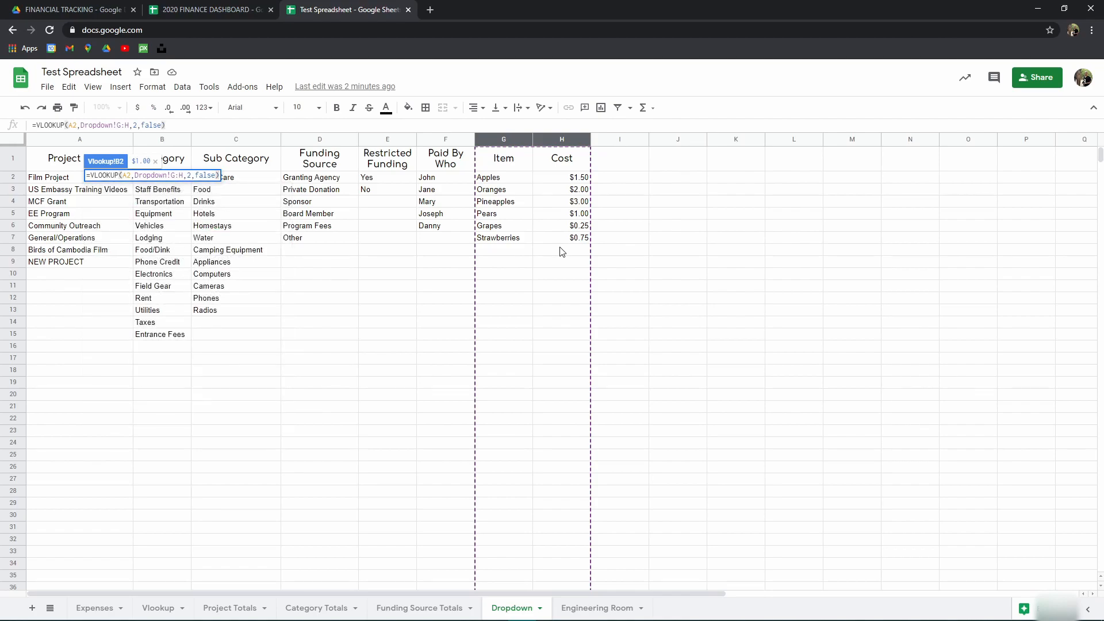
{"action": "key", "text": "Return"}
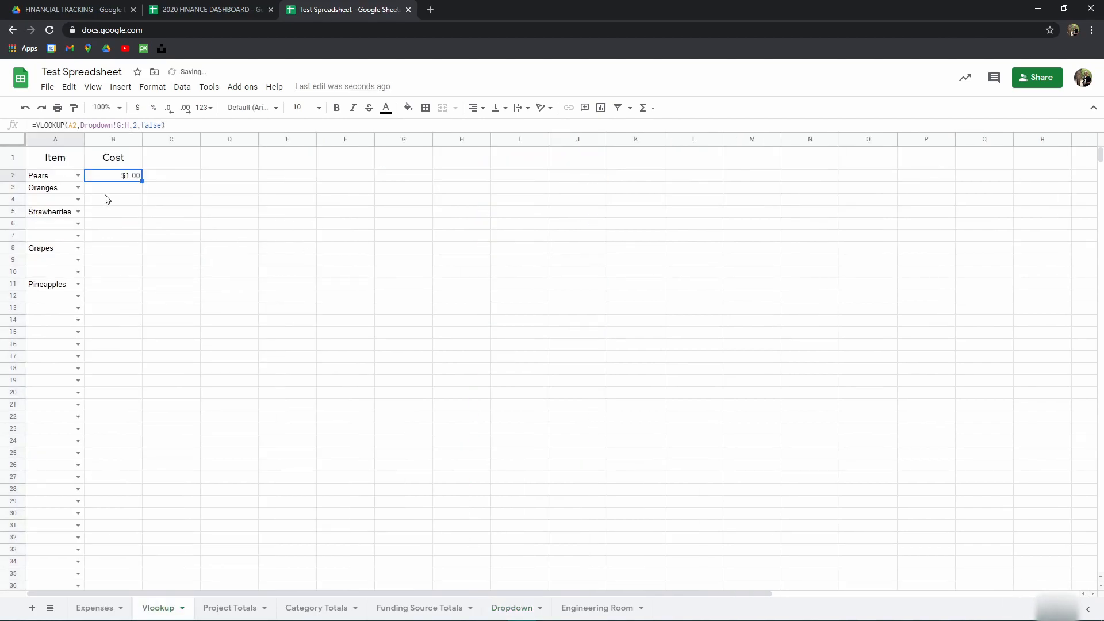
Fill the B2 lookup formula down the Cost column to B26
{"action": "left_click_drag", "start_coordinate": [142, 182], "coordinate": [142, 465]}
{"action": "left_click", "coordinate": [123, 179]}
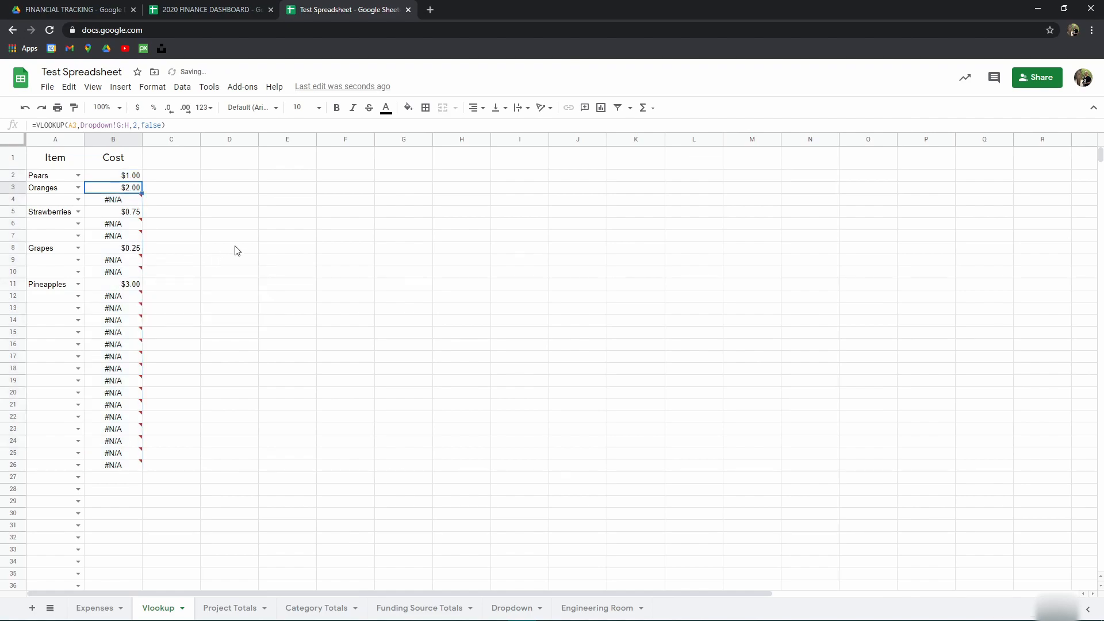
{"action": "left_click", "coordinate": [232, 251]}
Step through cells B2 to B7 to check how the search key changes in each copied formula
{"action": "left_click", "coordinate": [125, 178]}
{"action": "key", "text": "Down"}
{"action": "key", "text": "Down"}
{"action": "key", "text": "Down"}
{"action": "key", "text": "Up"}
{"action": "key", "text": "Up"}
{"action": "key", "text": "Up"}
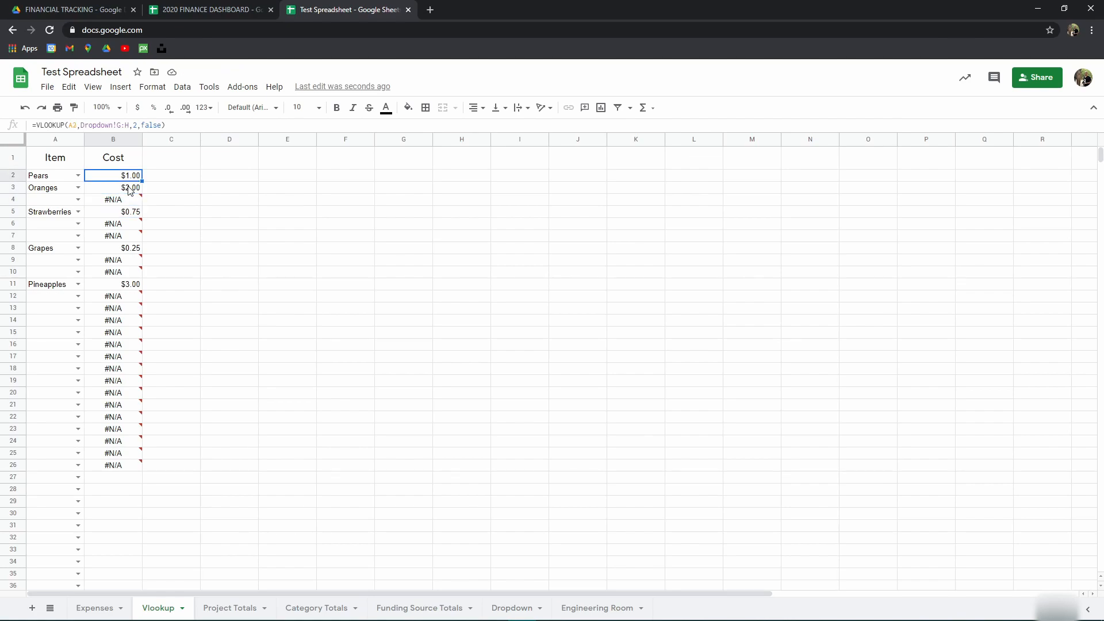
{"action": "key", "text": "Down"}
{"action": "key", "text": "Down"}
{"action": "key", "text": "Up"}
{"action": "key", "text": "Up"}
{"action": "key", "text": "Down"}
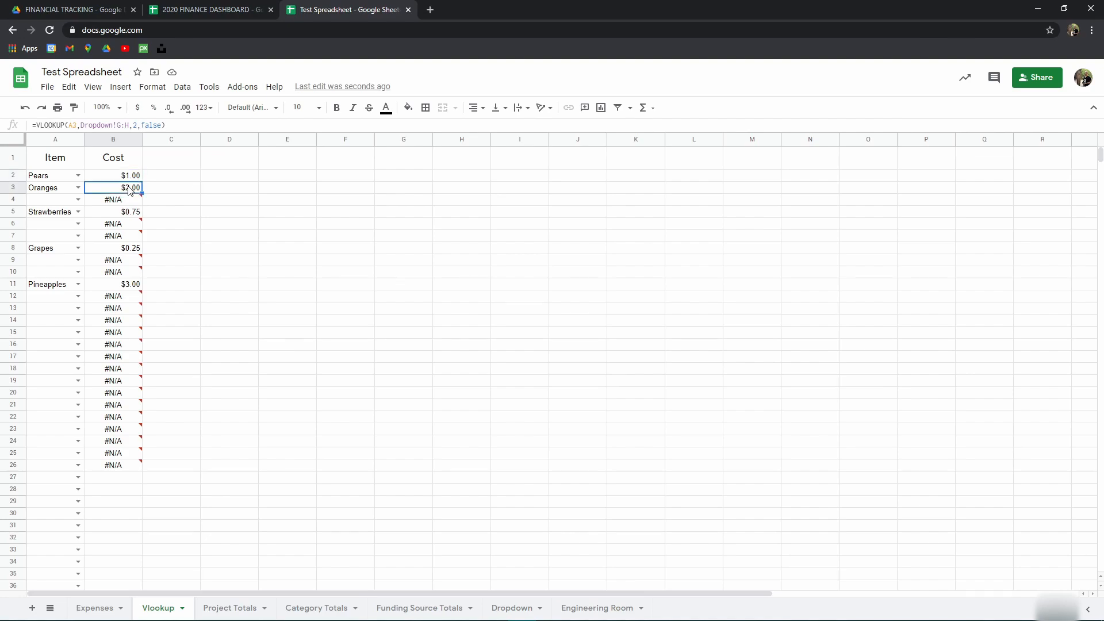
{"action": "key", "text": "Down"}
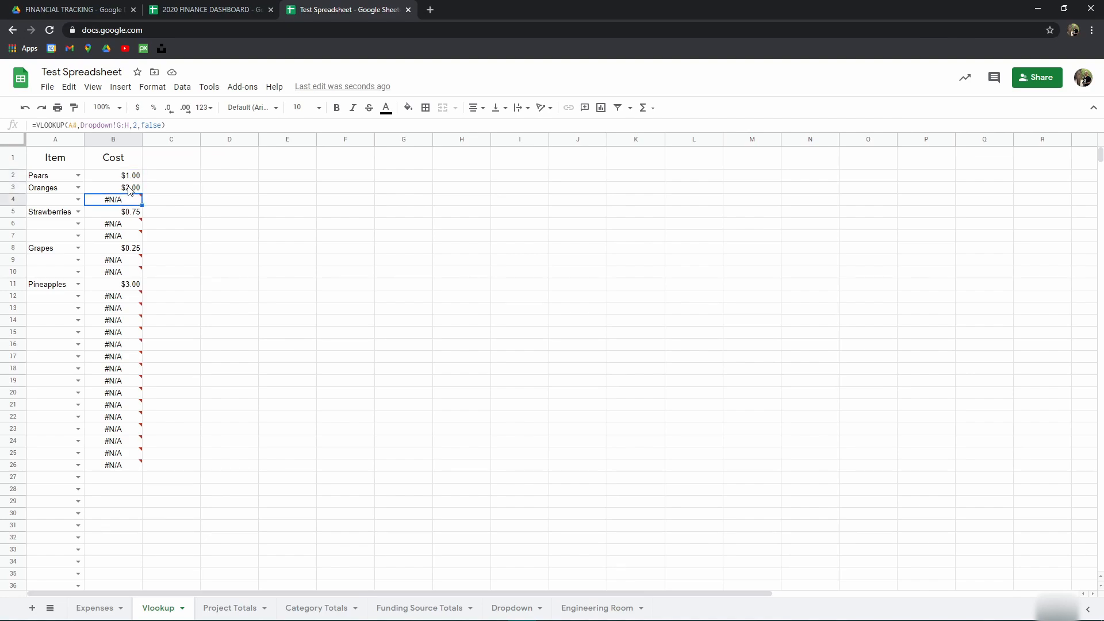
{"action": "key", "text": "Down"}
{"action": "key", "text": "Down"}
{"action": "key", "text": "Down"}
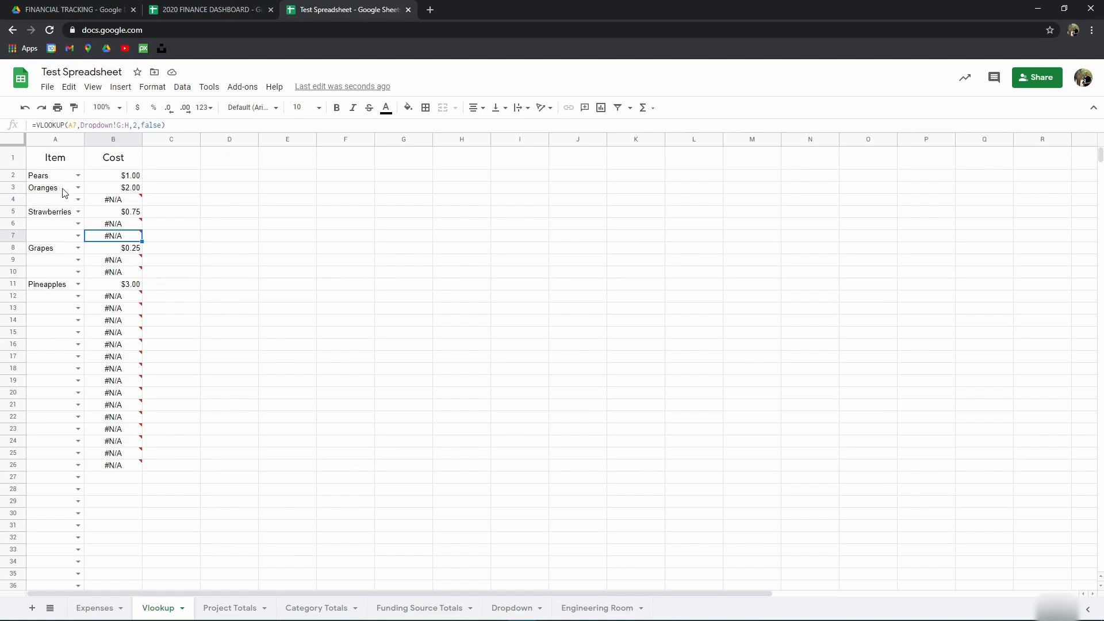
Test the lookup by switching the item in A3 to Pineapples and back to Oranges
{"action": "left_click", "coordinate": [78, 188]}
{"action": "left_click", "coordinate": [62, 234]}
{"action": "left_click", "coordinate": [77, 188]}
{"action": "left_click", "coordinate": [46, 214]}
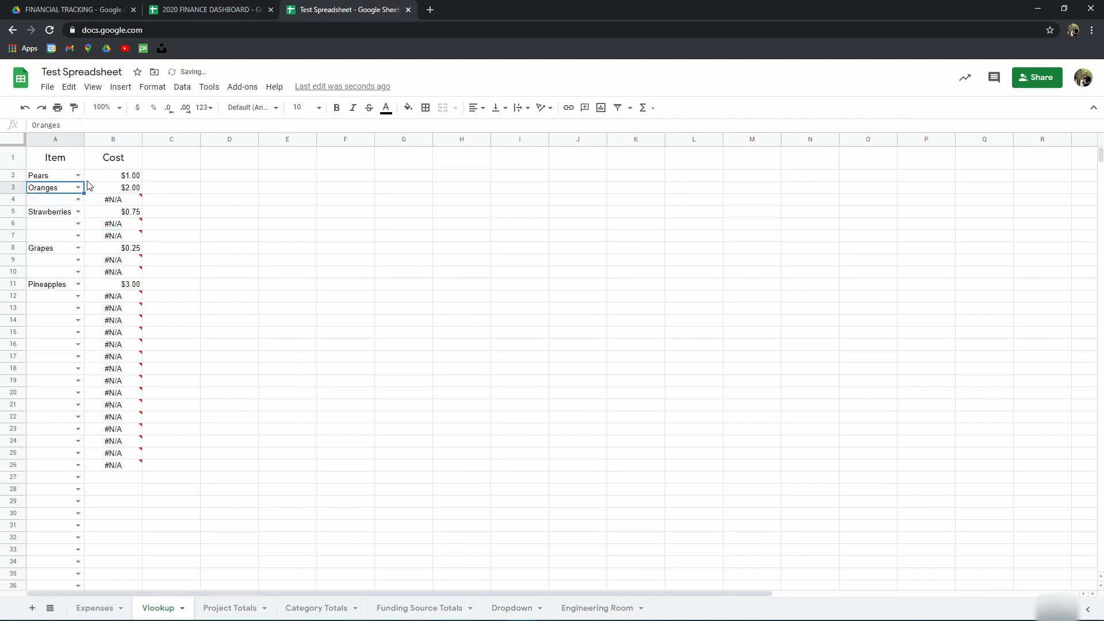
Change the item in A2 to Strawberries, and choose Pears in A4 and Oranges in A6
{"action": "left_click", "coordinate": [78, 175]}
{"action": "left_click", "coordinate": [51, 264]}
{"action": "left_click", "coordinate": [78, 199]}
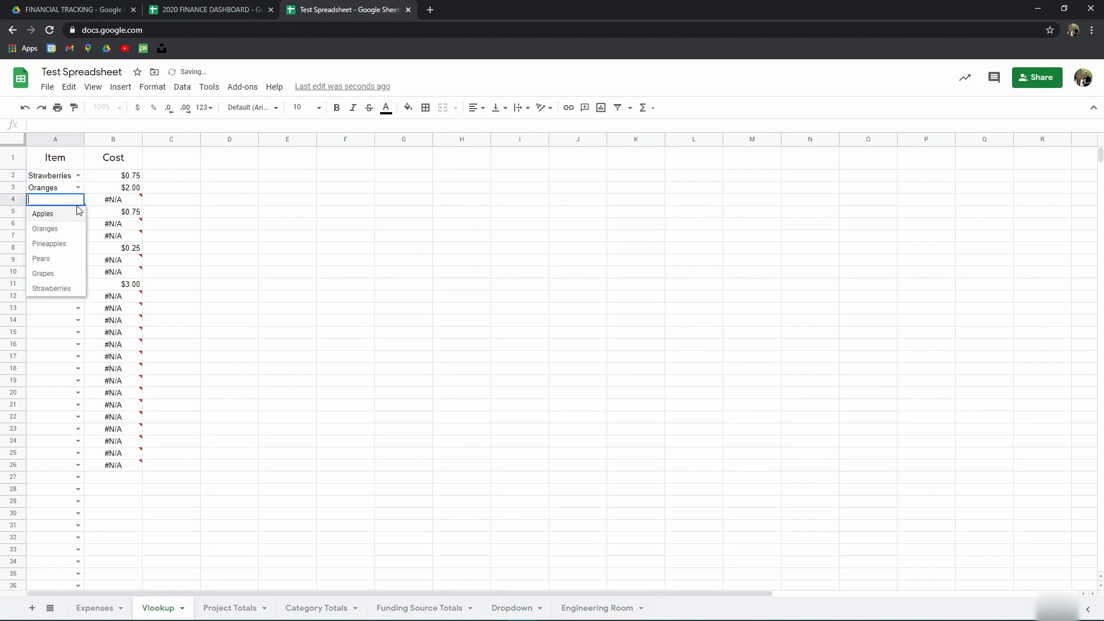
{"action": "left_click", "coordinate": [60, 261]}
{"action": "left_click", "coordinate": [78, 223]}
{"action": "left_click", "coordinate": [54, 256]}
Choose Pears in A7, Grapes in A9, and Oranges in A10 and A12 from the item dropdowns
{"action": "left_click", "coordinate": [77, 235]}
{"action": "left_click", "coordinate": [58, 296]}
{"action": "left_click", "coordinate": [78, 260]}
{"action": "left_click", "coordinate": [58, 333]}
{"action": "left_click", "coordinate": [77, 272]}
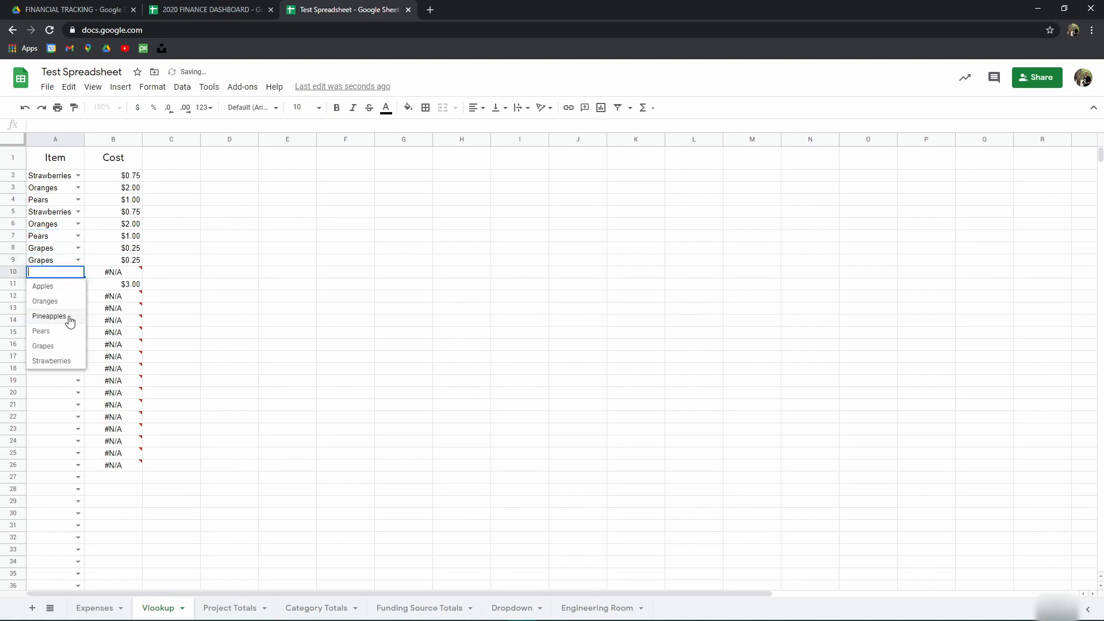
{"action": "left_click", "coordinate": [46, 302]}
{"action": "left_click", "coordinate": [78, 296]}
{"action": "left_click", "coordinate": [53, 328]}
{"action": "left_click", "coordinate": [203, 203]}
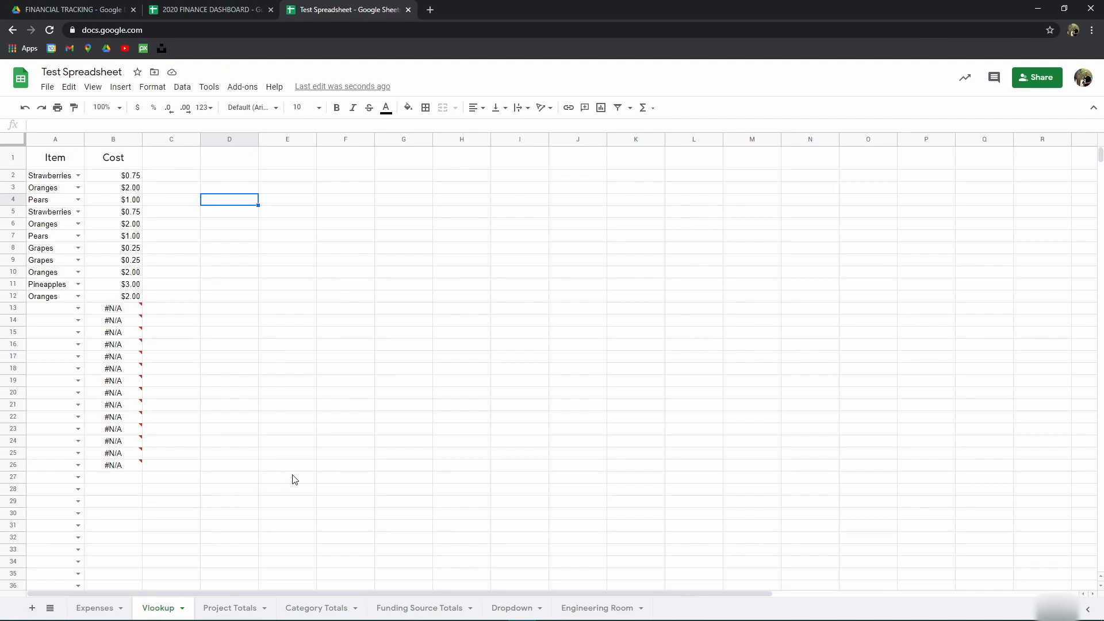
Read the error note on the Cost cell in B13, whose item is blank
{"action": "left_click_drag", "start_coordinate": [288, 490], "coordinate": [64, 272]}
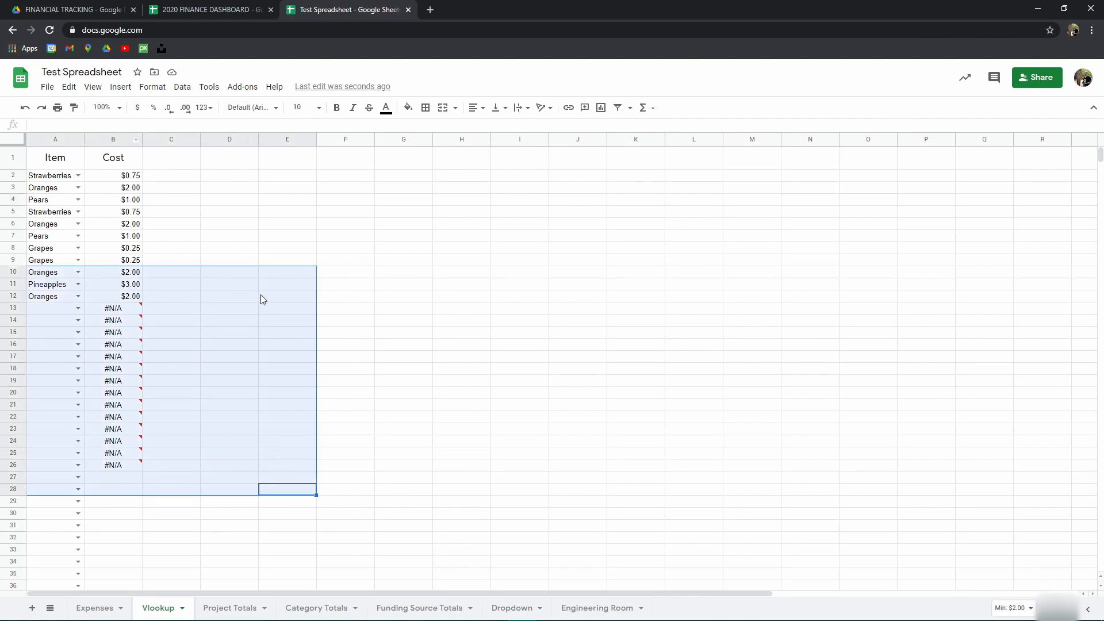
{"action": "left_click", "coordinate": [335, 391]}
{"action": "left_click_drag", "start_coordinate": [229, 477], "coordinate": [56, 156]}
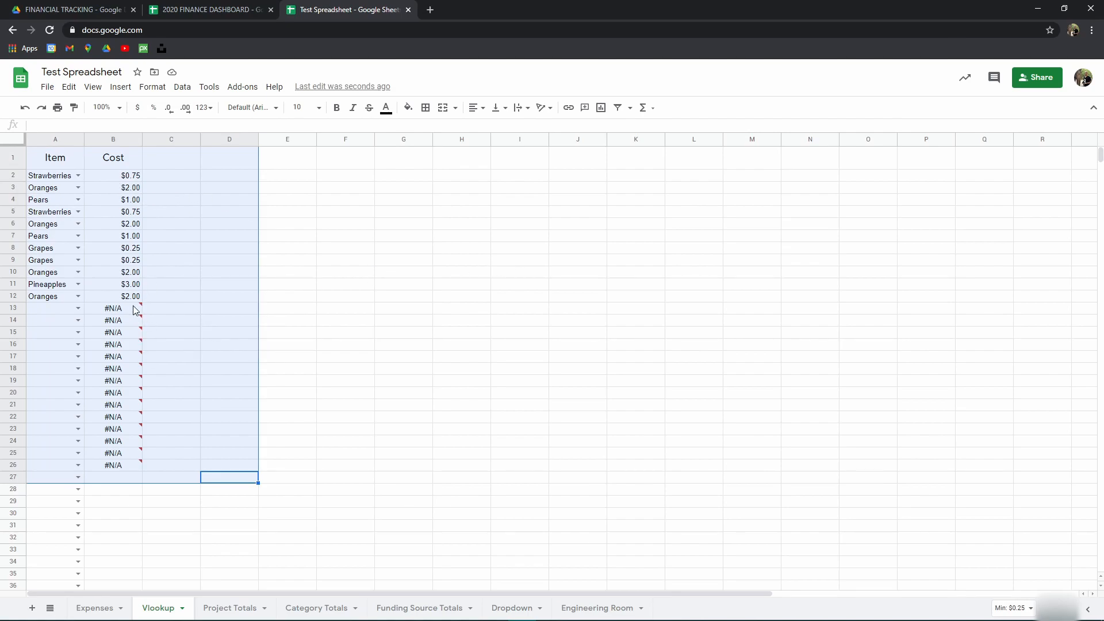
{"action": "mouse_move", "coordinate": [122, 315]}
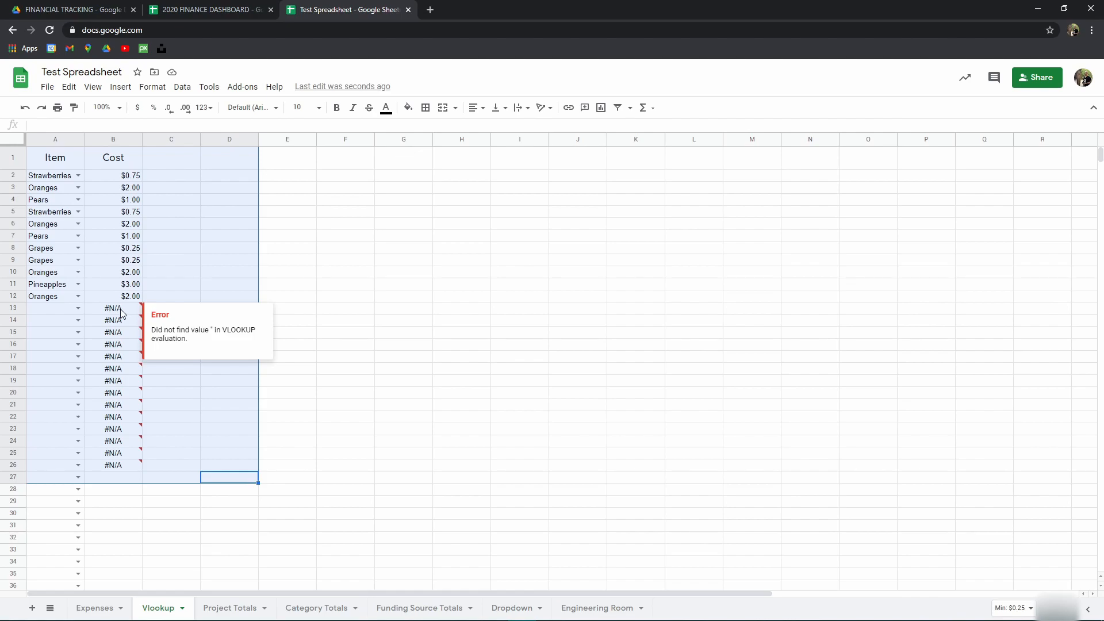
{"action": "left_click", "coordinate": [123, 204]}
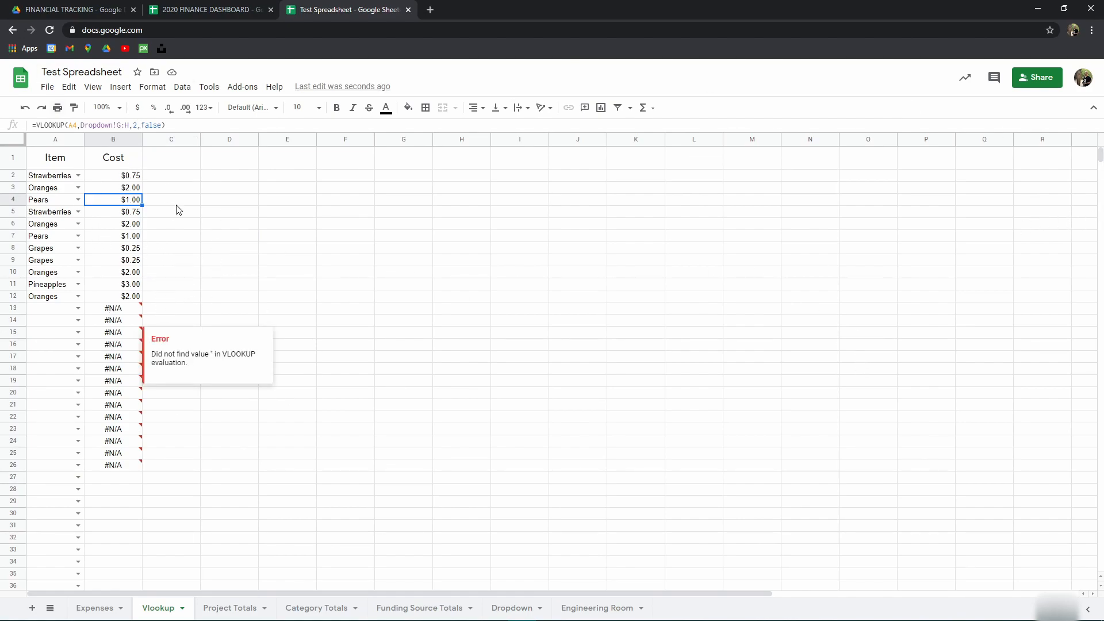
{"action": "left_click", "coordinate": [35, 126]}
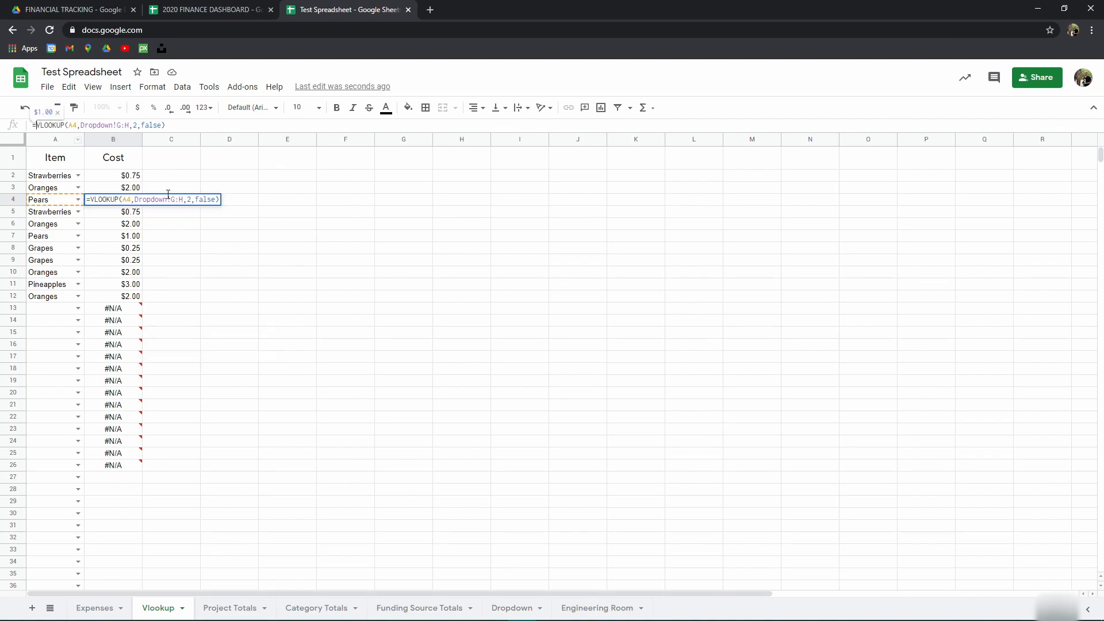
{"action": "left_click", "coordinate": [328, 271]}
Start wrapping the lookup formula in B2 in an IF test by inserting if(isblank(A2), before VLOOKUP
{"action": "left_click", "coordinate": [122, 173]}
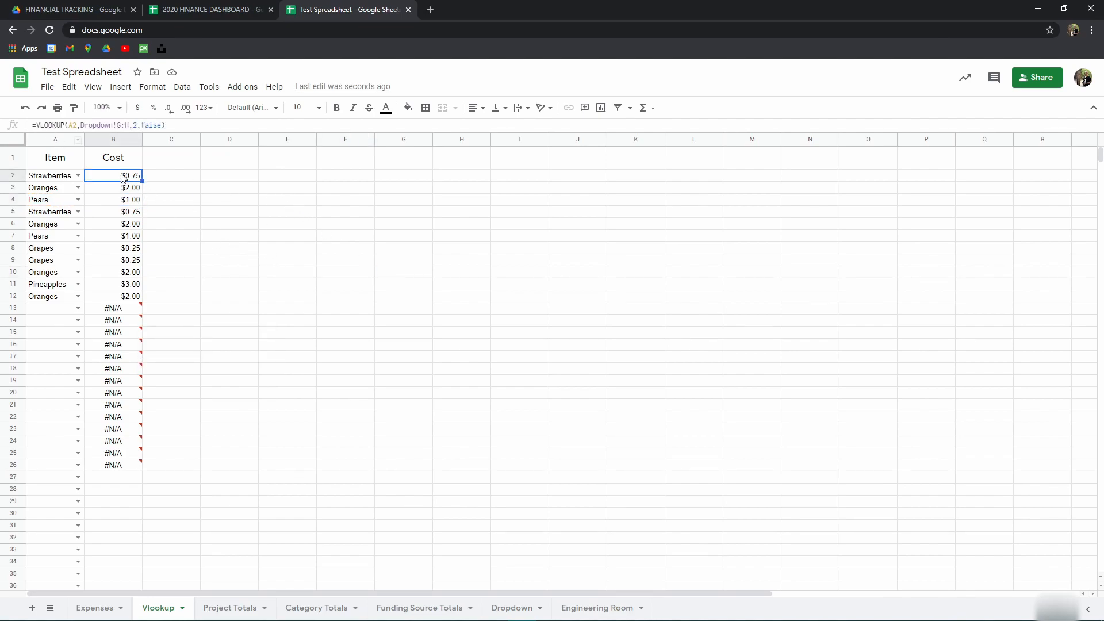
{"action": "left_click", "coordinate": [36, 125]}
{"action": "type", "text": "if(isblank"}
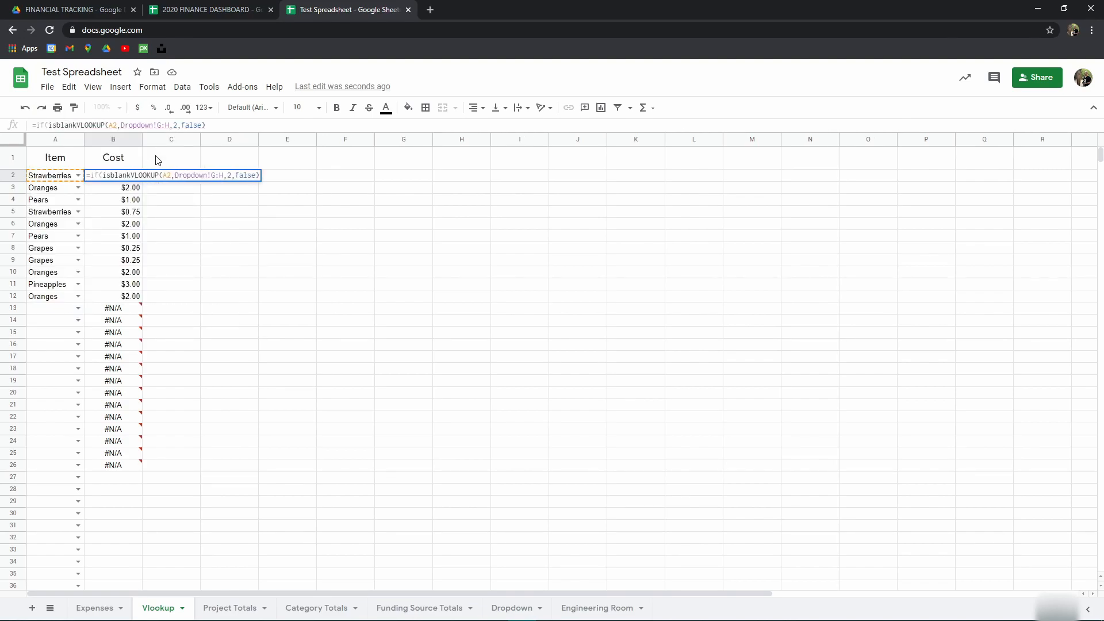
{"action": "type", "text": "("}
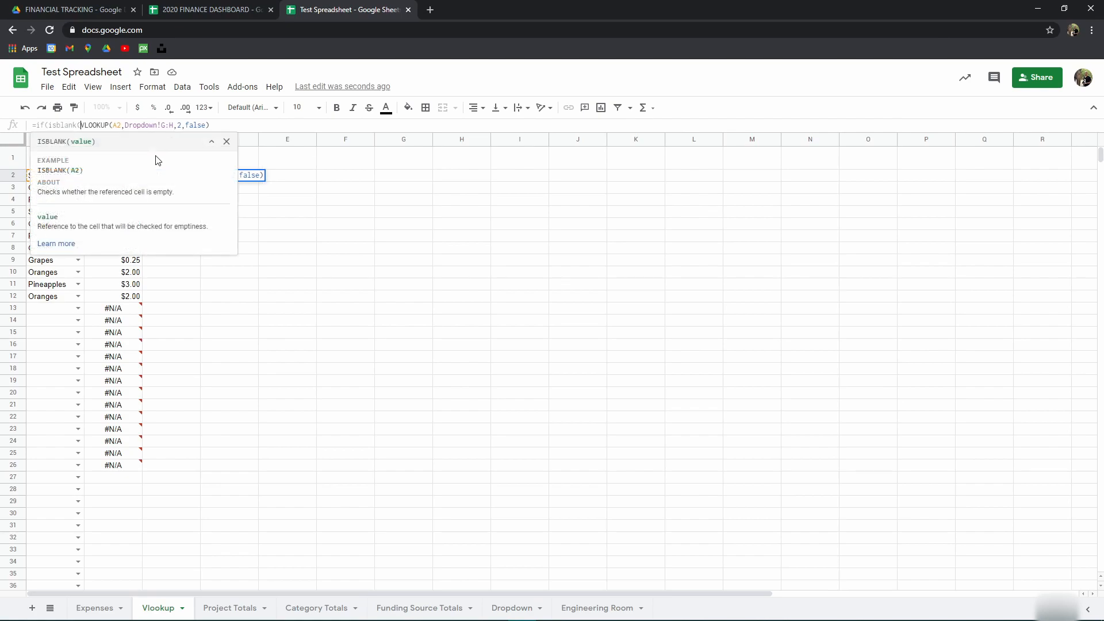
{"action": "left_click", "coordinate": [29, 175]}
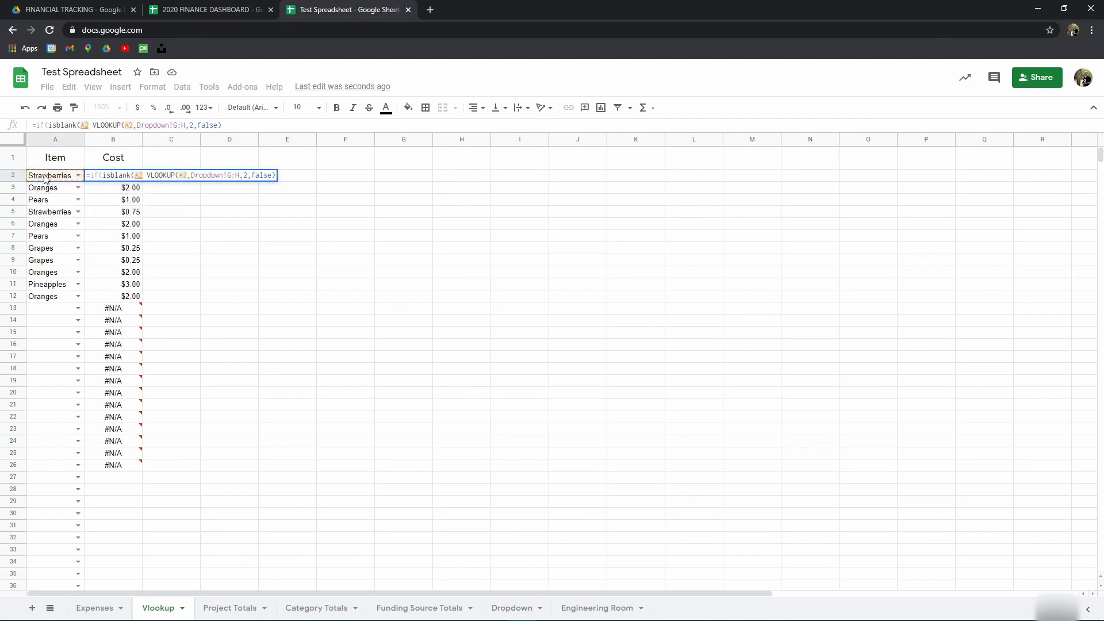
{"action": "type", "text": ","}
{"action": "key", "text": "BackSpace"}
{"action": "type", "text": ")"}
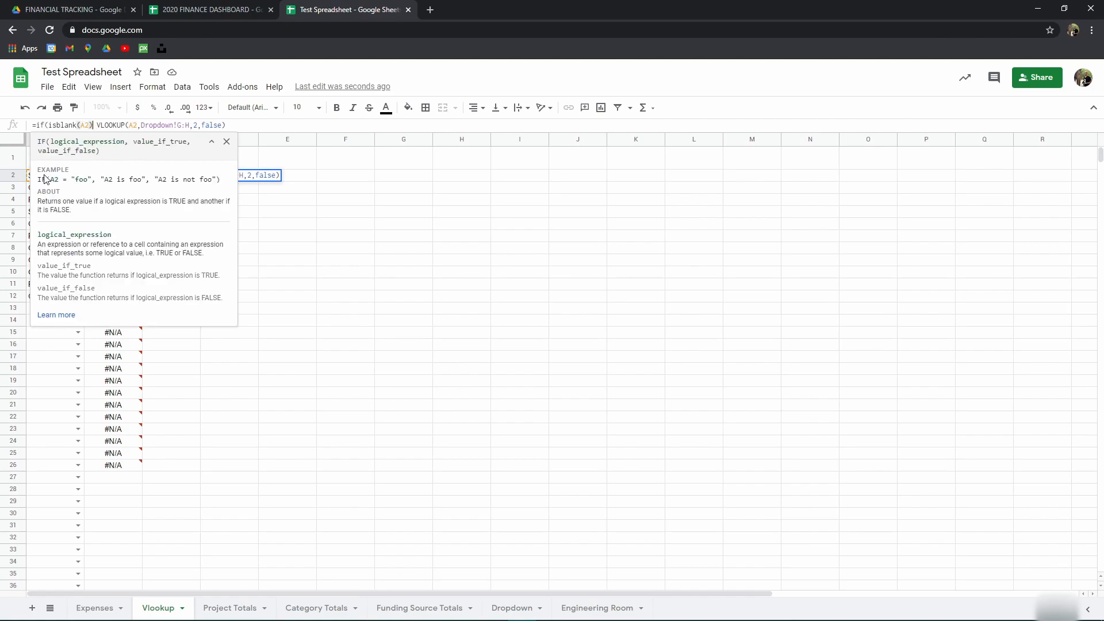
{"action": "type", "text": ","}
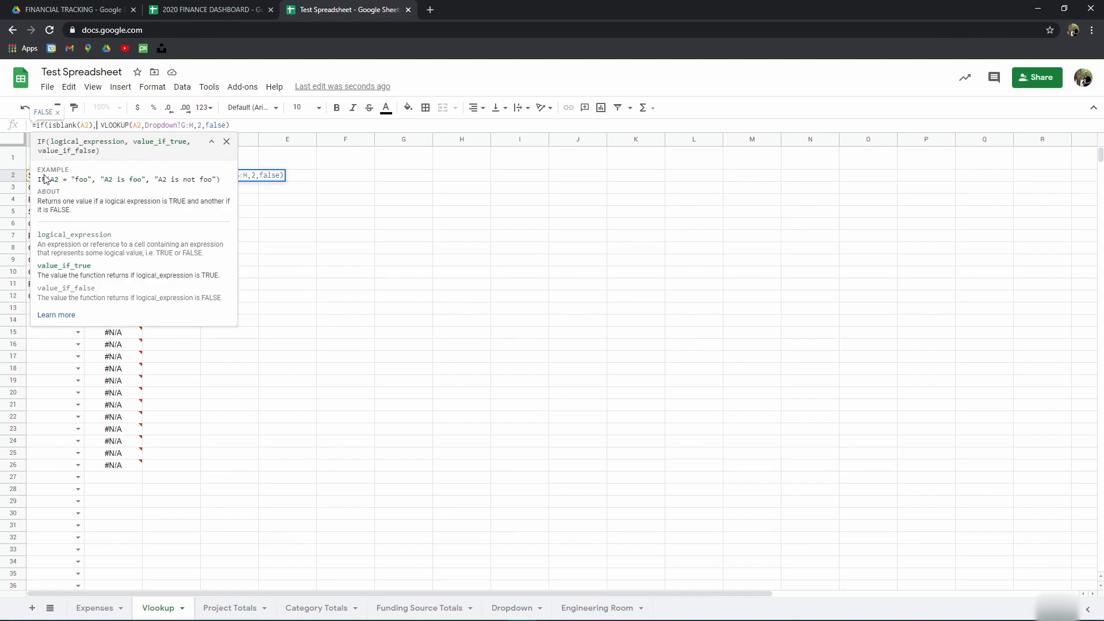
Complete B2's IF with "" for blank items and the parenthesized VLOOKUP otherwise, giving =if(isblank(A2),"",(VLOOKUP(A2,Dropdown!G:H,2,false)))
{"action": "type", "text": "\"\""}
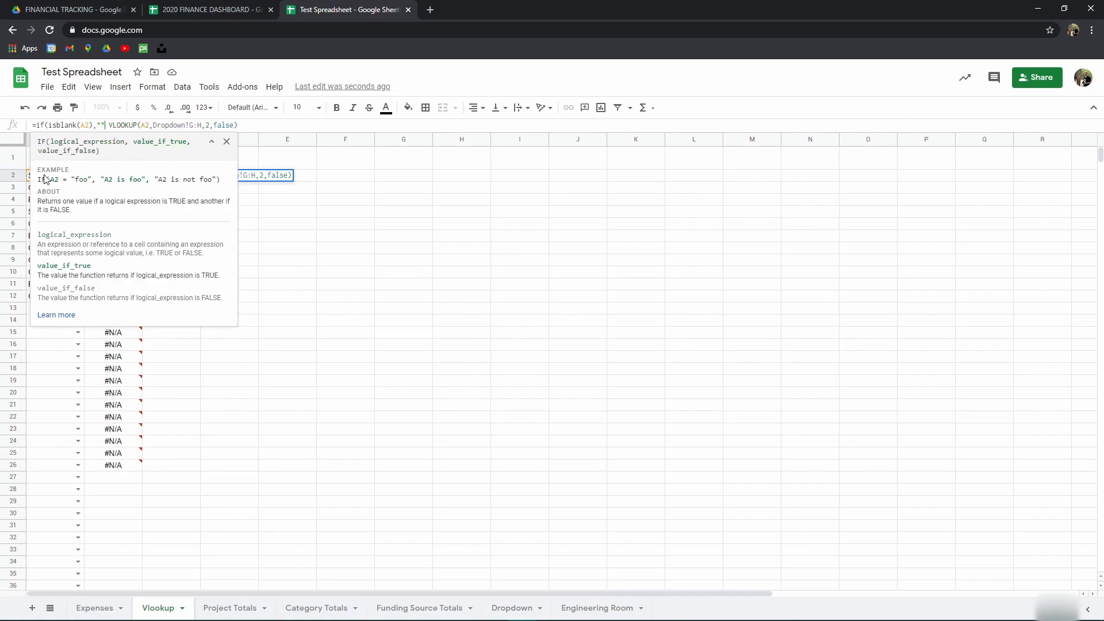
{"action": "type", "text": ","}
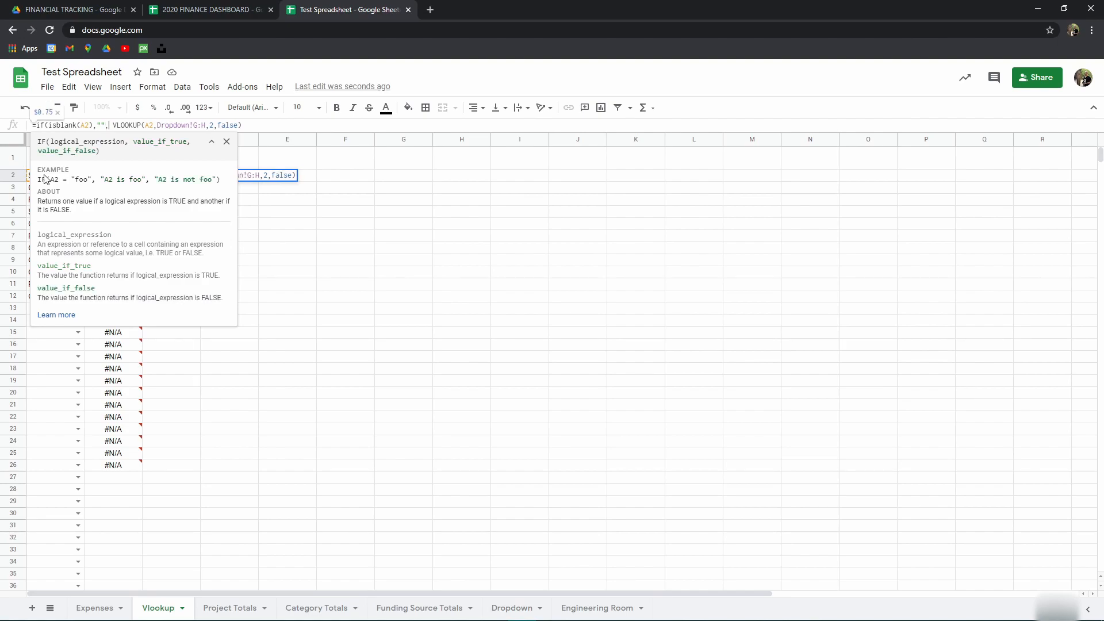
{"action": "type", "text": "("}
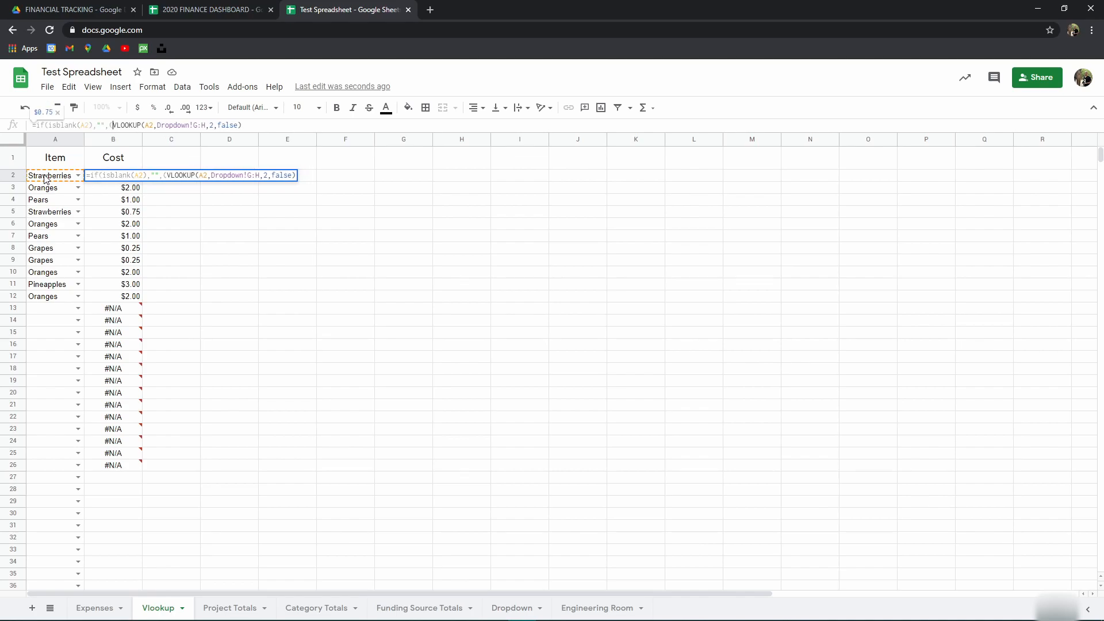
{"action": "key", "text": "Right"}
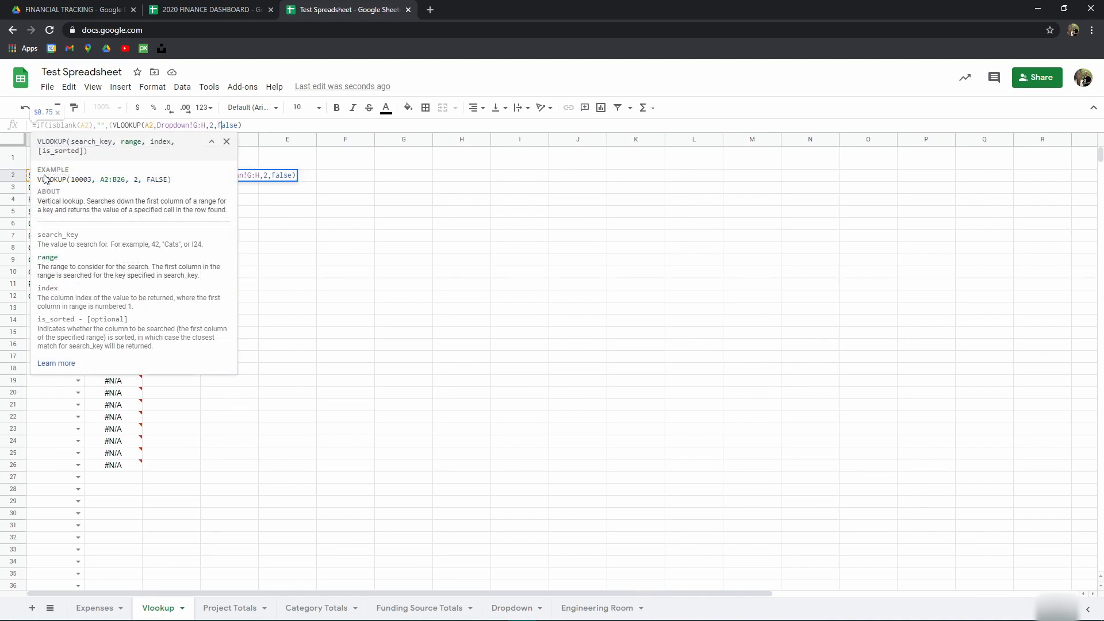
{"action": "key", "text": "End"}
{"action": "type", "text": ")"}
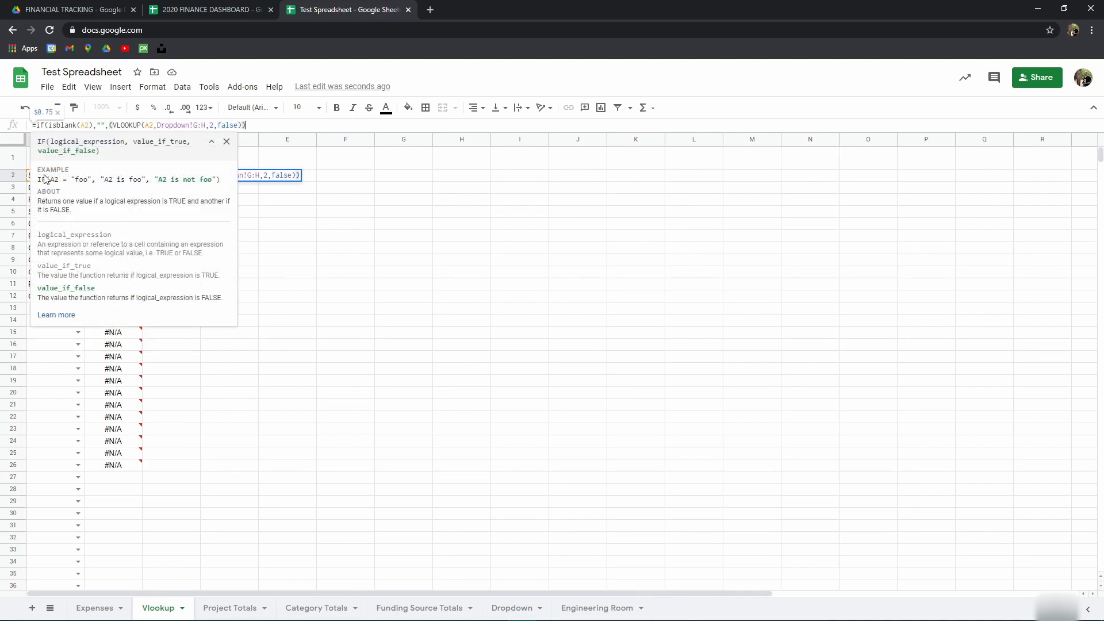
{"action": "type", "text": ")"}
{"action": "key", "text": "Return"}
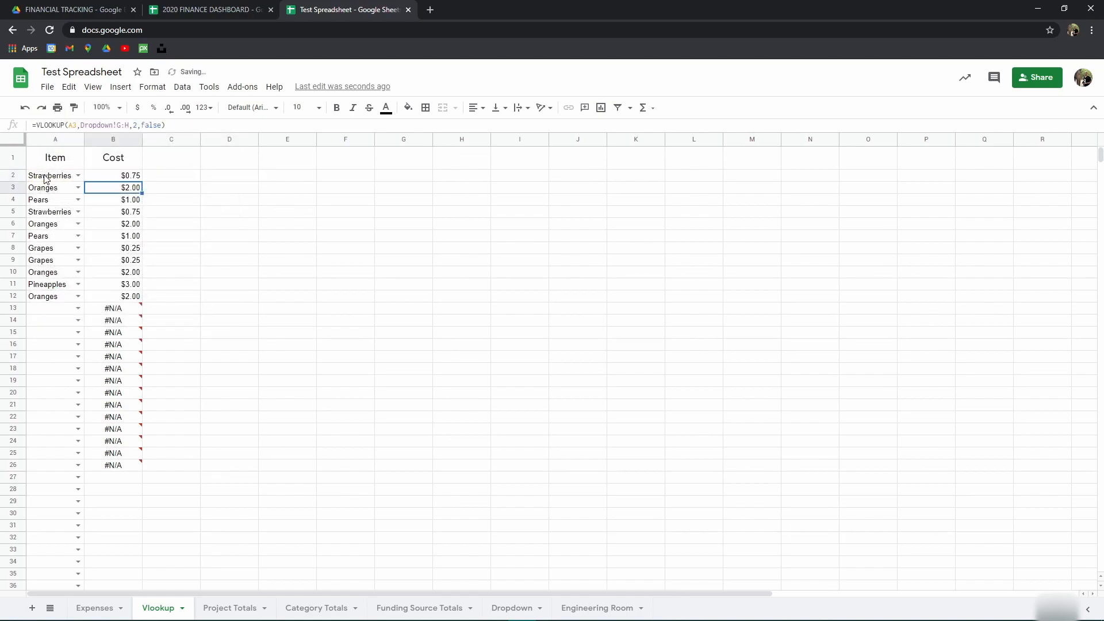
Copy the formula in B2 down the Cost column past row 27, and inspect B13
{"action": "key", "text": "Up"}
{"action": "left_click_drag", "start_coordinate": [142, 181], "coordinate": [163, 508]}
{"action": "left_click", "coordinate": [131, 308]}
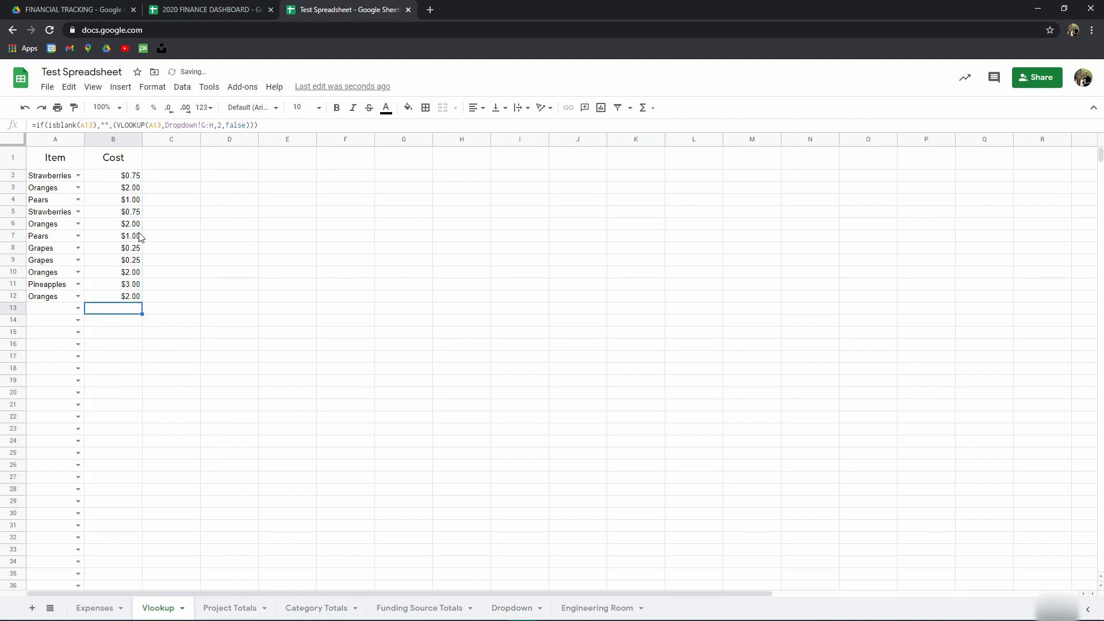
Examine the copied formulas in the Cost cells from B2 down to B27, including rows with blank items
{"action": "left_click", "coordinate": [120, 177]}
{"action": "key", "text": "Down"}
{"action": "key", "text": "Down"}
{"action": "key", "text": "Down"}
{"action": "key", "text": "Down"}
{"action": "key", "text": "Down"}
{"action": "key", "text": "Down"}
{"action": "key", "text": "Down"}
{"action": "key", "text": "Down"}
{"action": "key", "text": "Down"}
{"action": "key", "text": "Down"}
{"action": "key", "text": "Down"}
{"action": "key", "text": "Down"}
{"action": "key", "text": "Down"}
{"action": "key", "text": "Down"}
{"action": "key", "text": "Down"}
{"action": "key", "text": "Down"}
{"action": "key", "text": "Down"}
{"action": "key", "text": "Down"}
{"action": "key", "text": "Down"}
{"action": "key", "text": "Down"}
{"action": "key", "text": "Down"}
{"action": "key", "text": "Down"}
{"action": "key", "text": "Down"}
{"action": "key", "text": "Down"}
{"action": "key", "text": "Down"}
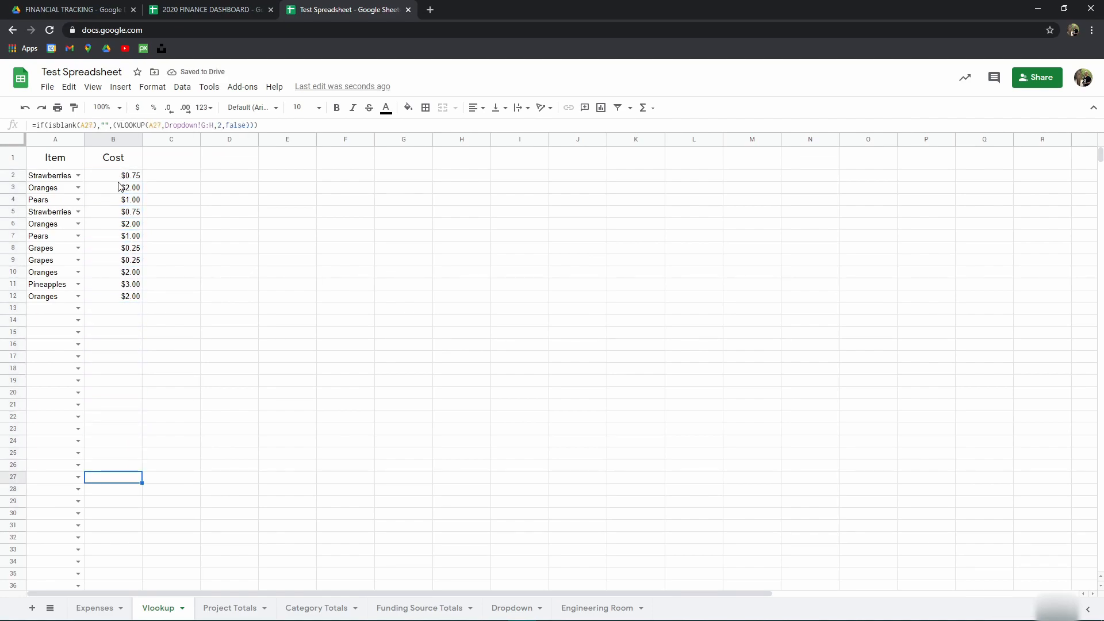
{"action": "left_click", "coordinate": [104, 306]}
{"action": "left_click", "coordinate": [118, 371]}
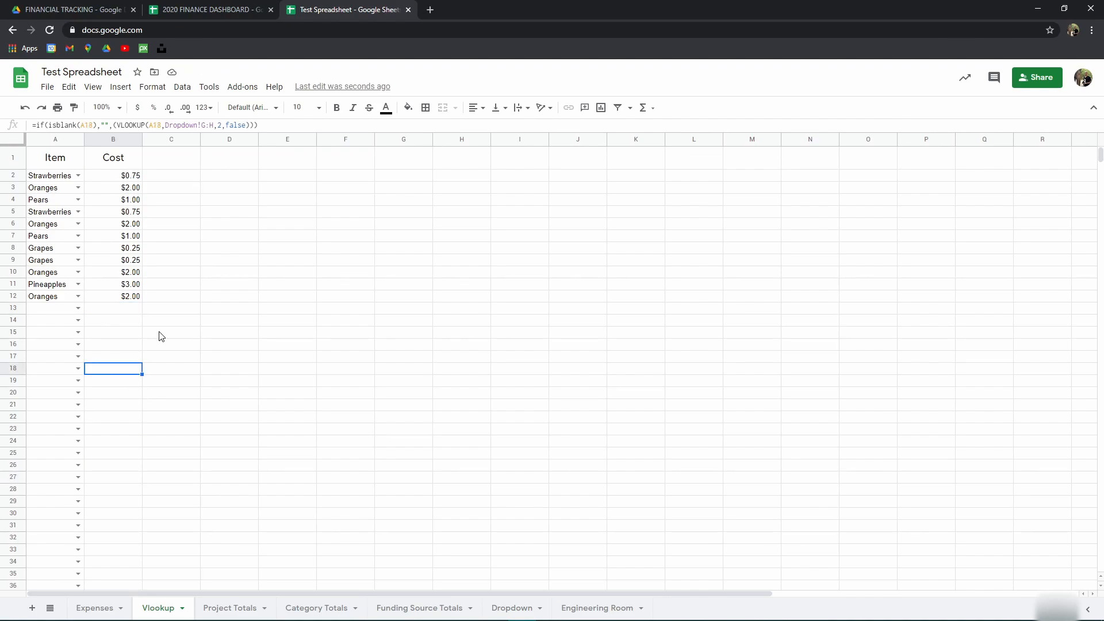
{"action": "left_click", "coordinate": [120, 179]}
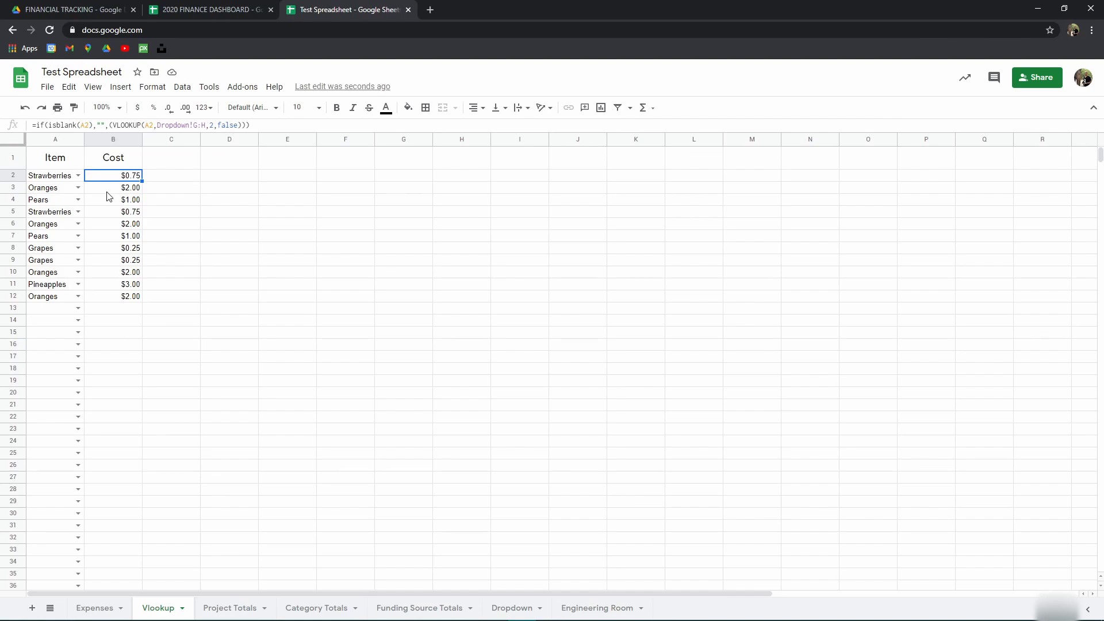
Clear the contents of columns B and C from row 3 down, keeping the formula in B2
{"action": "left_click_drag", "start_coordinate": [107, 190], "coordinate": [165, 546]}
{"action": "key", "text": "Delete"}
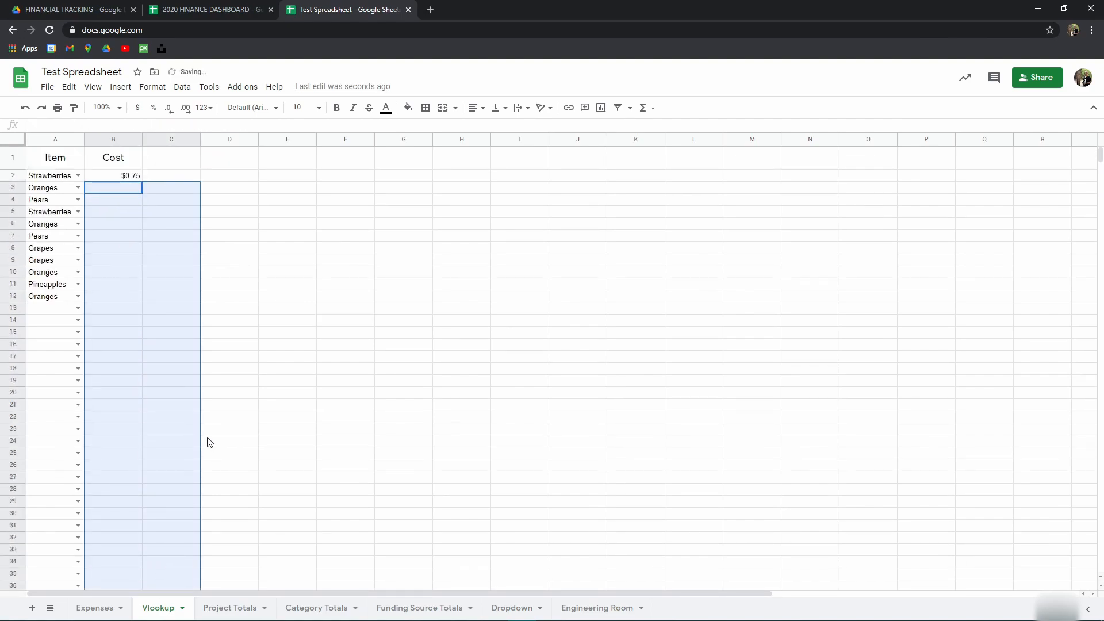
{"action": "left_click", "coordinate": [117, 189]}
Wrap the formula in B2 in arrayformula(), giving =arrayformula(if(isblank(A2),"",(VLOOKUP(A2,Dropdown!G:H,2,false))))
{"action": "left_click", "coordinate": [115, 175]}
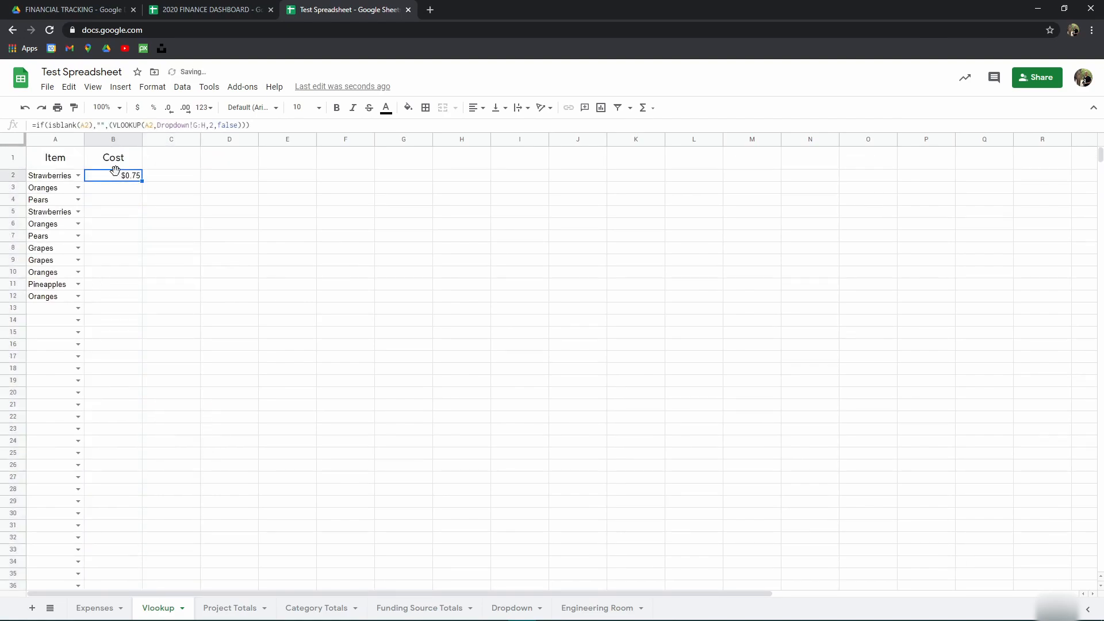
{"action": "left_click", "coordinate": [37, 125]}
{"action": "type", "text": "=array"}
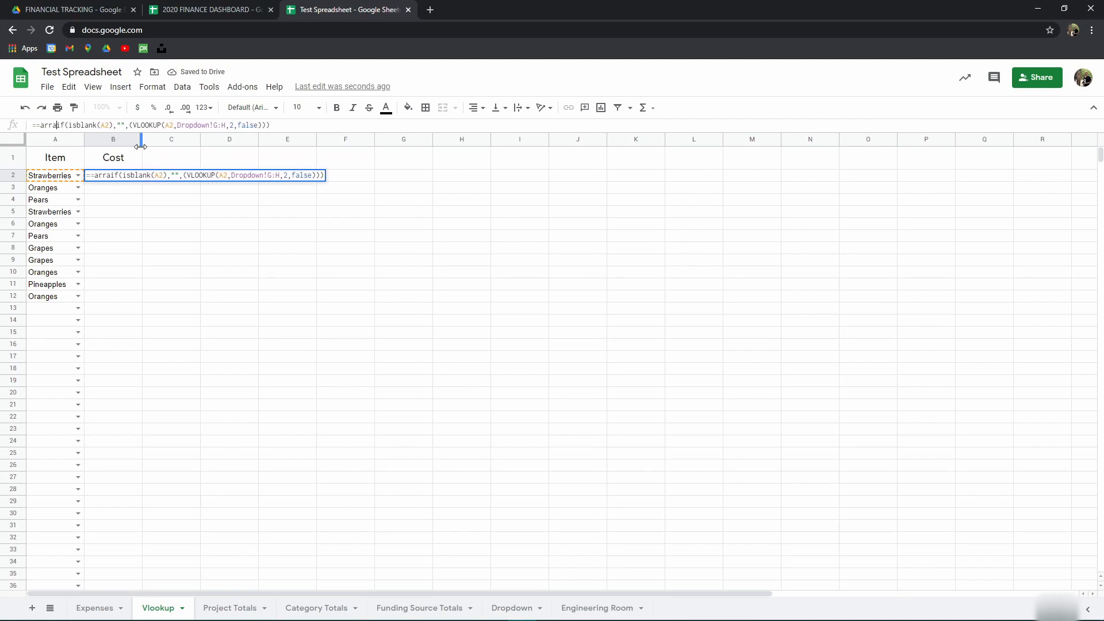
{"action": "type", "text": "formula"}
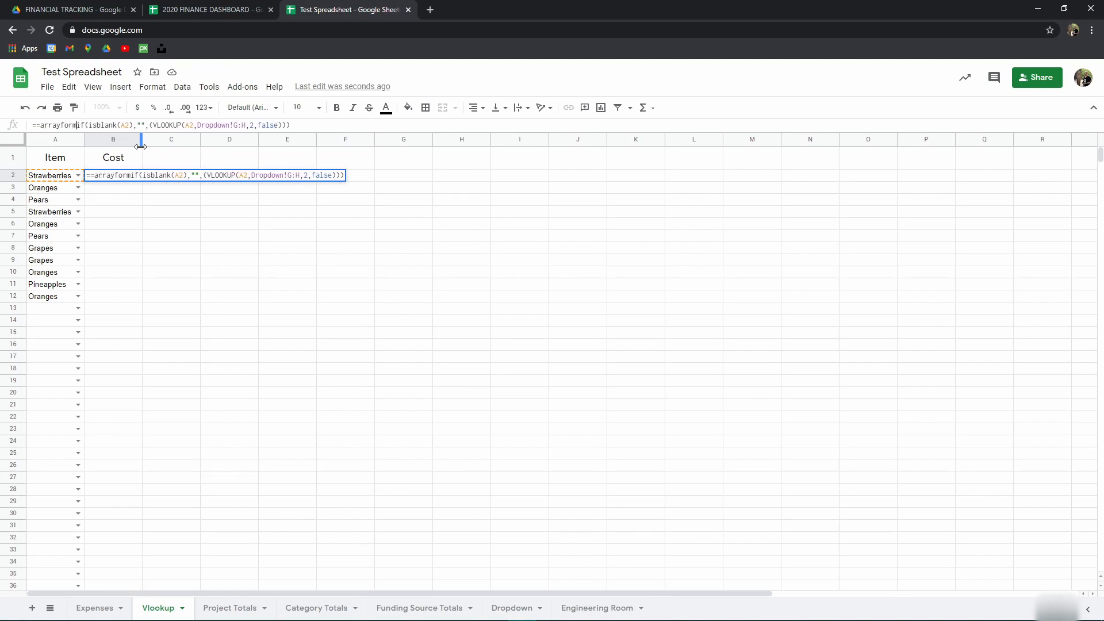
{"action": "type", "text": "("}
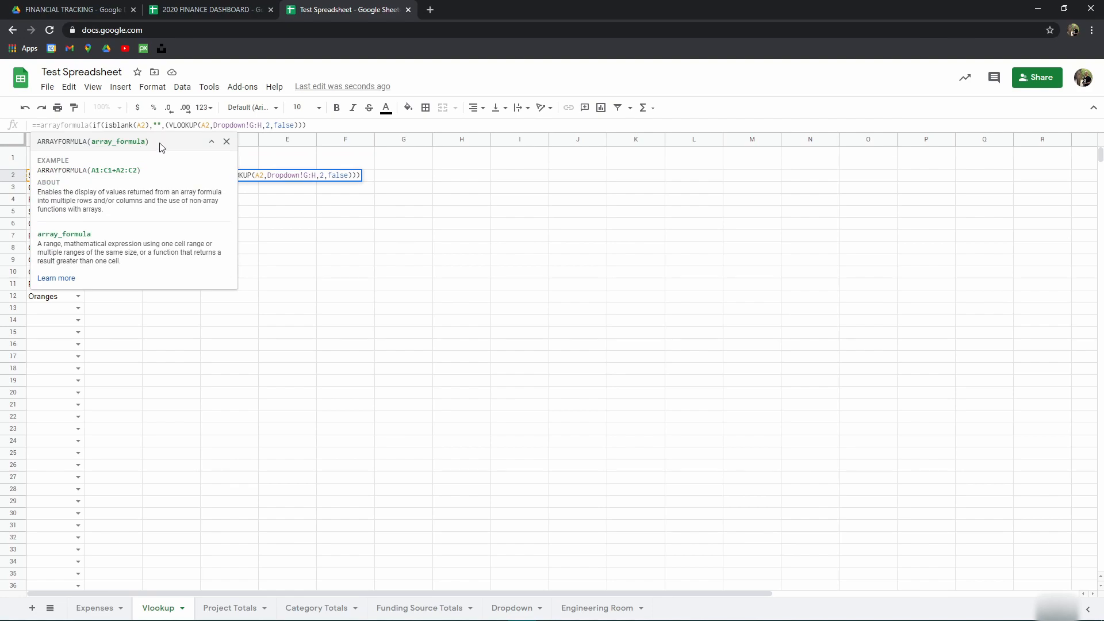
{"action": "type", "text": ")"}
{"action": "key", "text": "Return"}
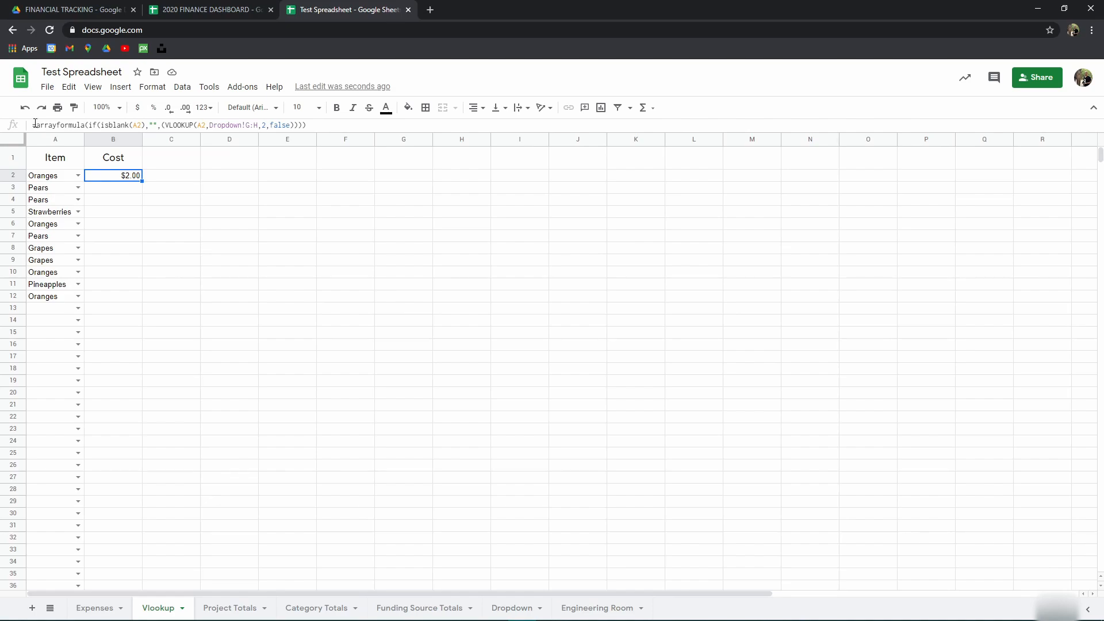
Extend both A2 references in B2's array formula, in isblank and in VLOOKUP, to the range A2:A
{"action": "left_click", "coordinate": [142, 123]}
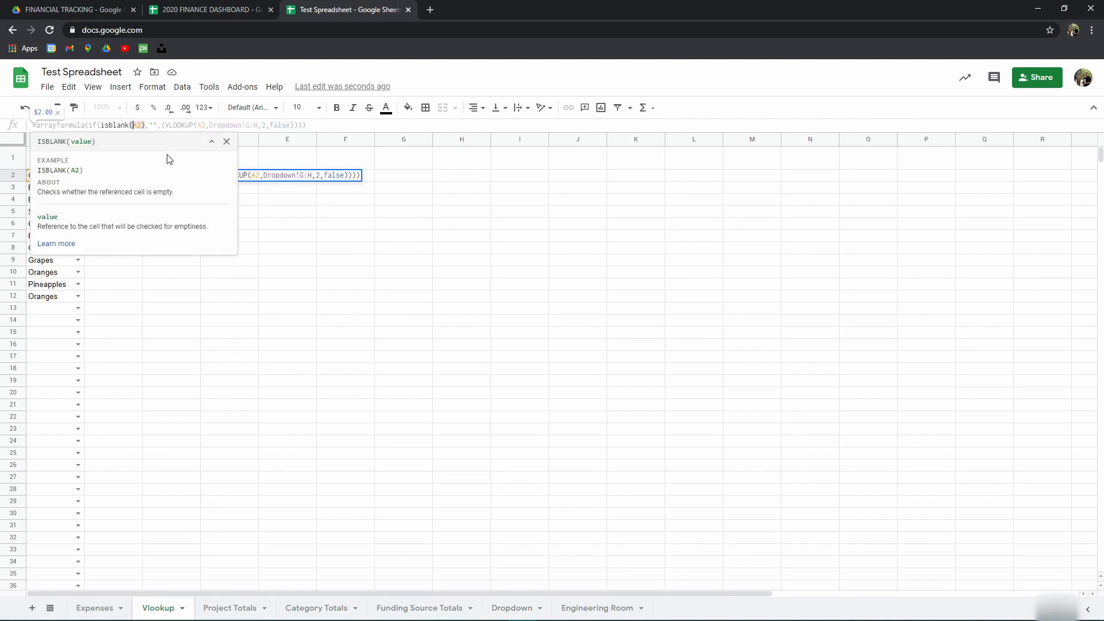
{"action": "left_click", "coordinate": [262, 439]}
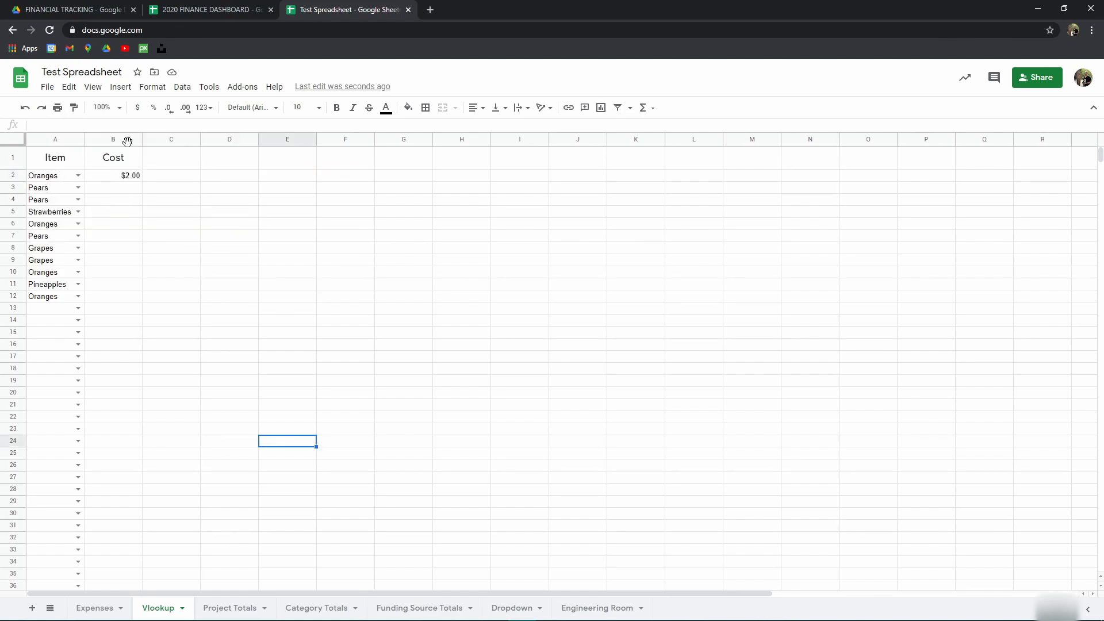
{"action": "left_click", "coordinate": [129, 172]}
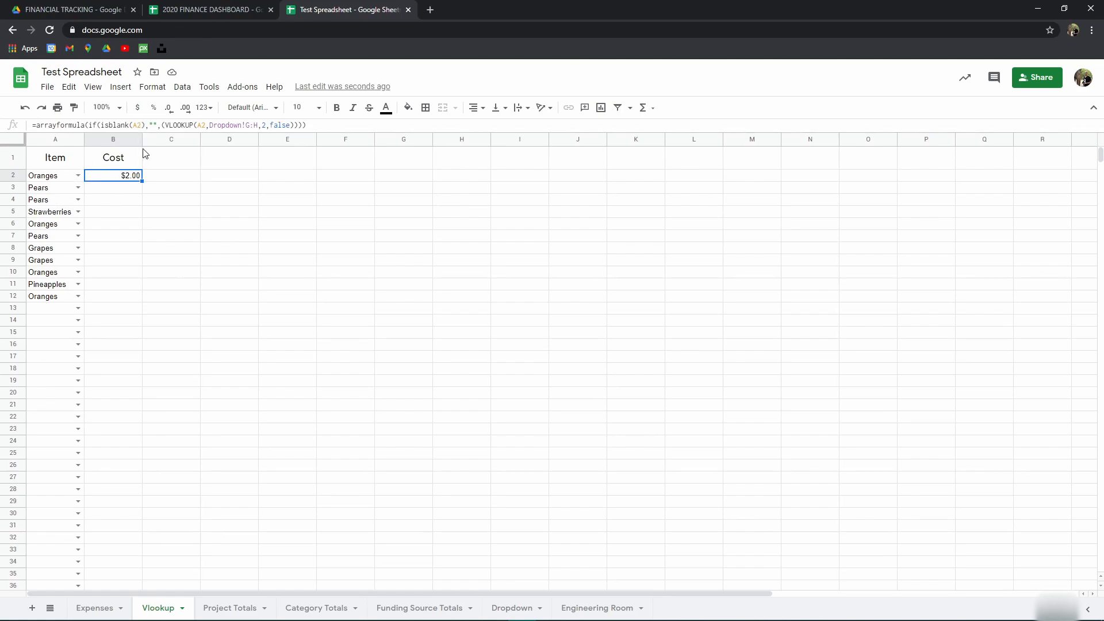
{"action": "left_click", "coordinate": [138, 124]}
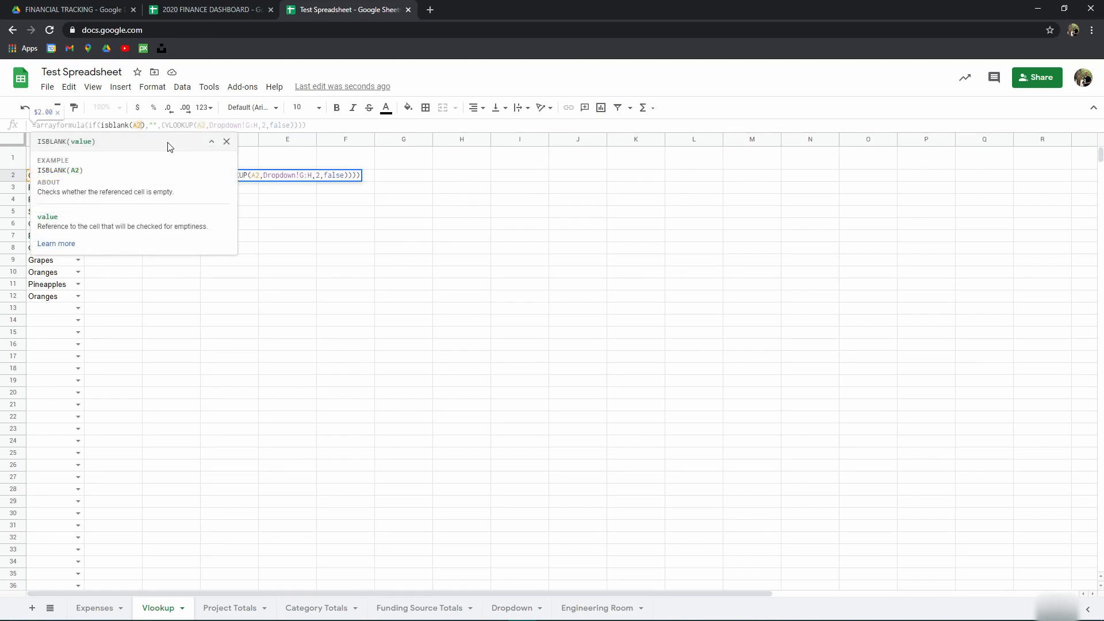
{"action": "type", "text": ":"}
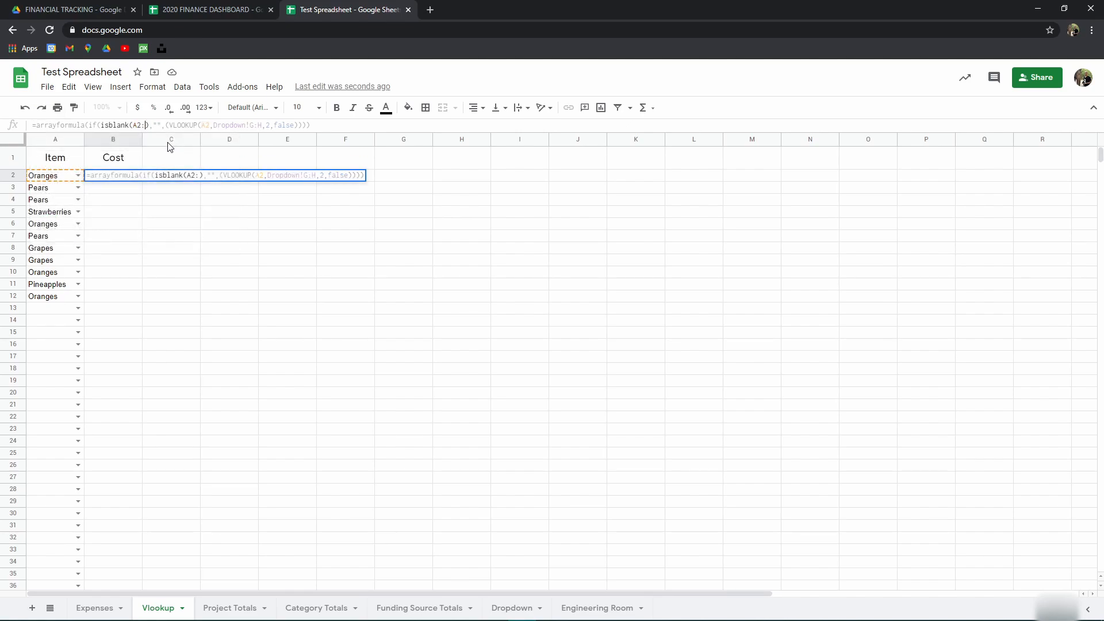
{"action": "type", "text": "A"}
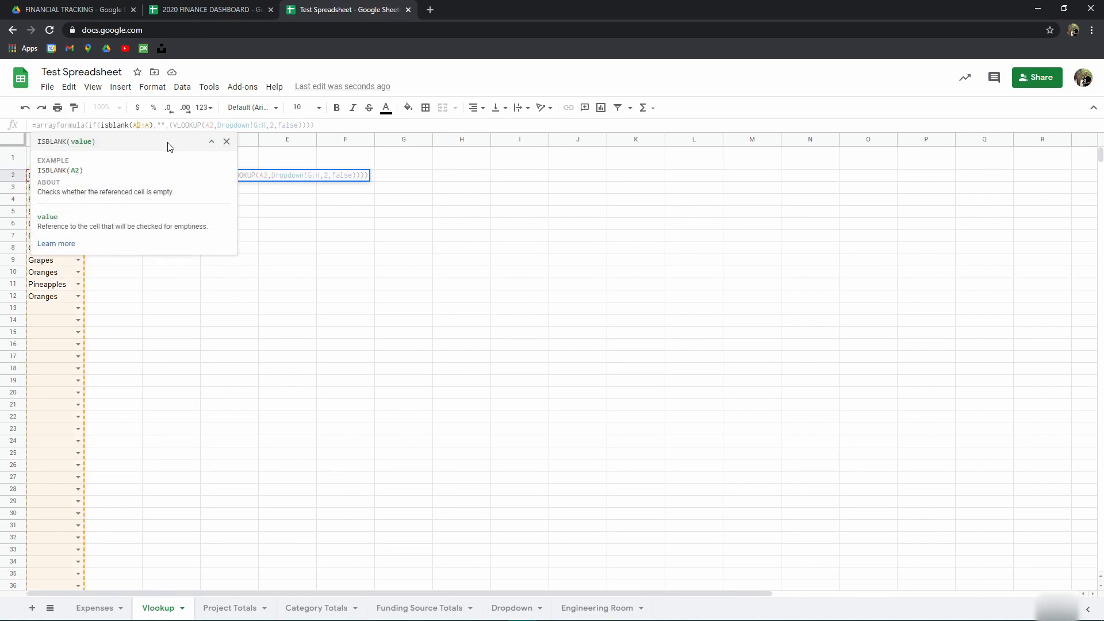
{"action": "left_click", "coordinate": [185, 125]}
{"action": "key", "text": "Right"}
{"action": "key", "text": "Right"}
{"action": "type", "text": ":A"}
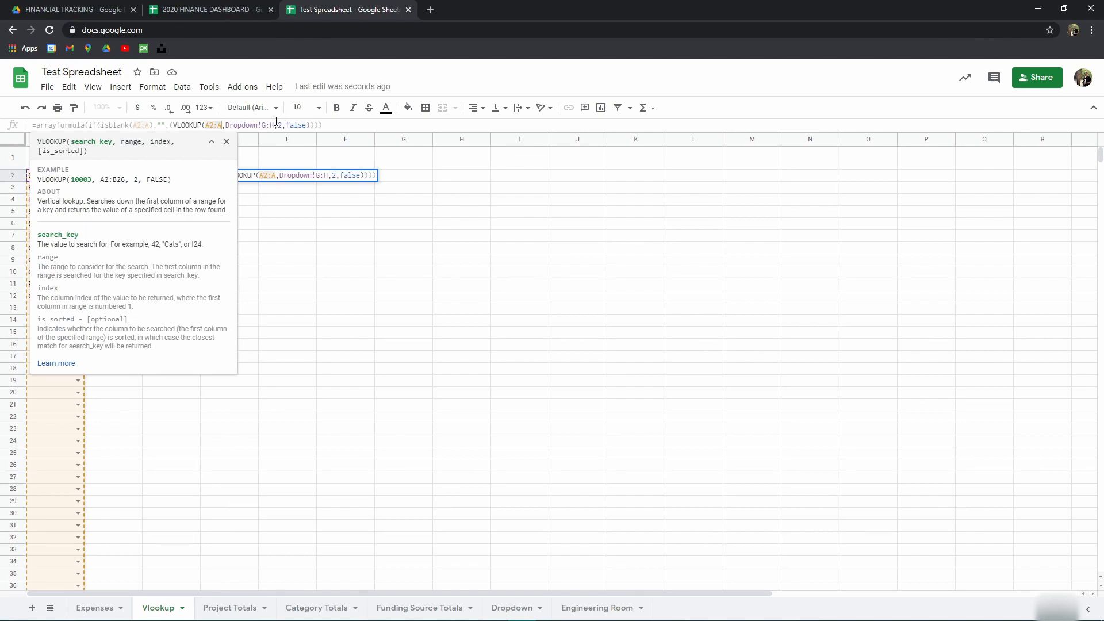
{"action": "key", "text": "Return"}
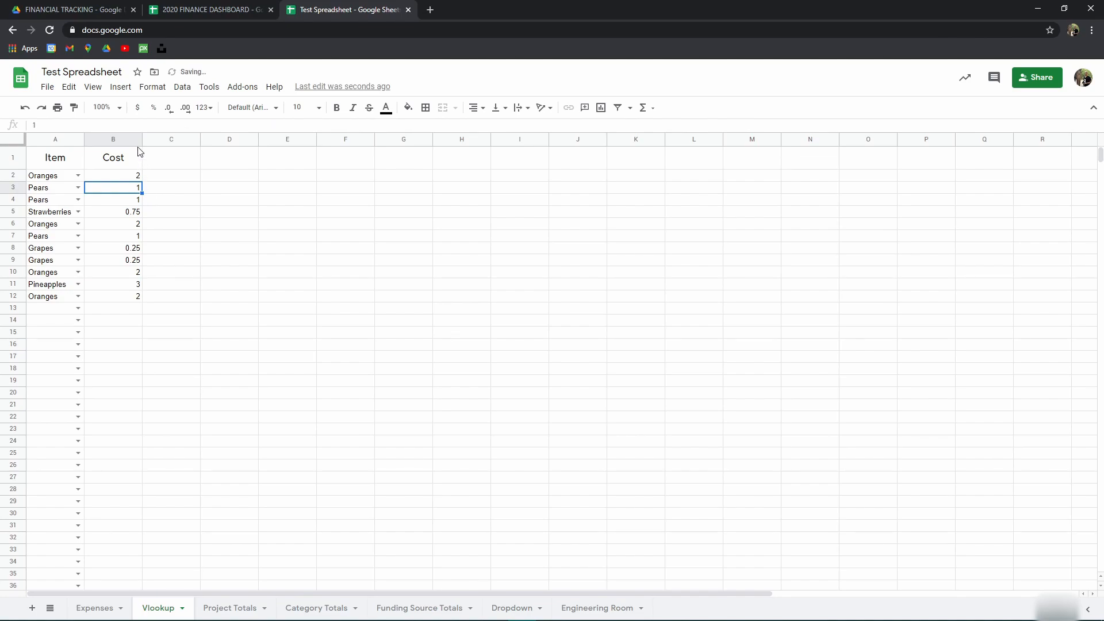
Format the whole Cost column B as currency
{"action": "left_click", "coordinate": [115, 140]}
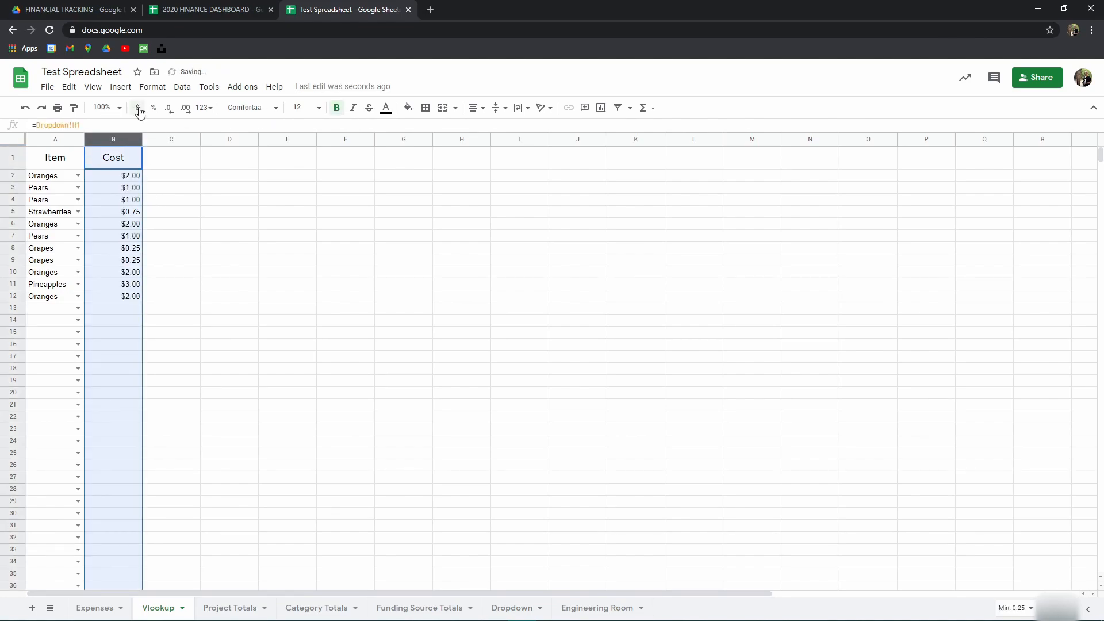
{"action": "left_click", "coordinate": [138, 108]}
{"action": "left_click", "coordinate": [263, 310]}
Compare the array formula in B2 with the contents of the Cost cells below it, including those beside blank items
{"action": "left_click", "coordinate": [131, 321]}
{"action": "left_click", "coordinate": [117, 179]}
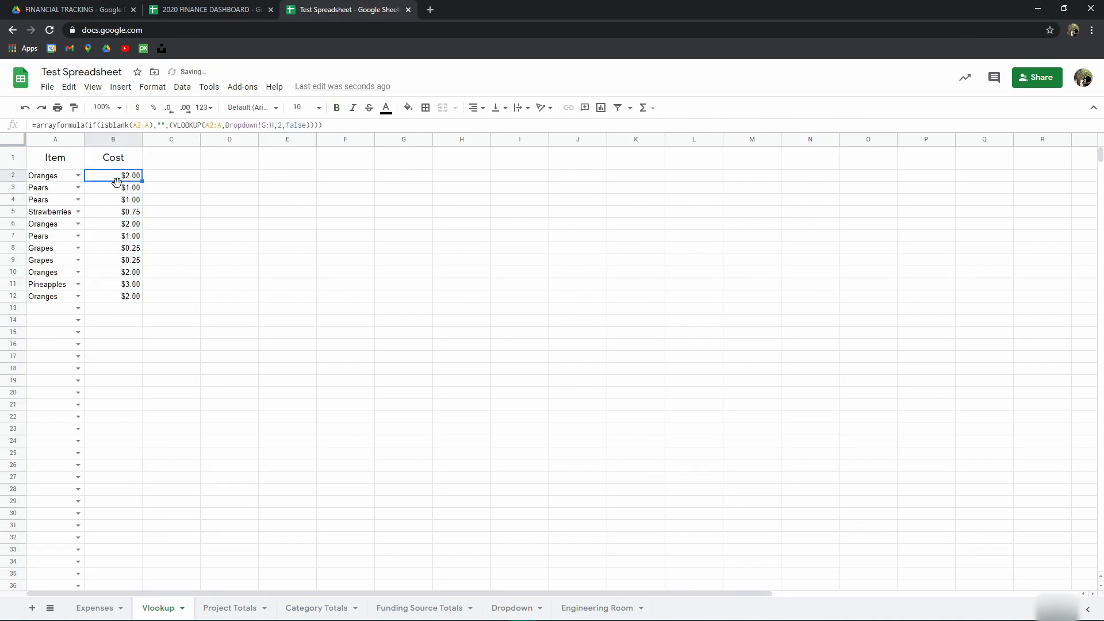
{"action": "key", "text": "Down"}
{"action": "key", "text": "Down"}
{"action": "key", "text": "Down"}
{"action": "key", "text": "Down"}
{"action": "left_click", "coordinate": [120, 175]}
{"action": "key", "text": "Down"}
{"action": "key", "text": "Down"}
{"action": "key", "text": "Down"}
{"action": "key", "text": "Down"}
{"action": "key", "text": "Down"}
{"action": "key", "text": "Down"}
{"action": "key", "text": "Down"}
{"action": "key", "text": "Down"}
{"action": "key", "text": "Down"}
{"action": "key", "text": "Down"}
{"action": "key", "text": "Down"}
{"action": "key", "text": "Down"}
{"action": "key", "text": "Down"}
{"action": "key", "text": "Down"}
{"action": "key", "text": "Down"}
{"action": "key", "text": "Down"}
{"action": "key", "text": "Down"}
{"action": "key", "text": "Down"}
{"action": "key", "text": "Down"}
{"action": "key", "text": "Down"}
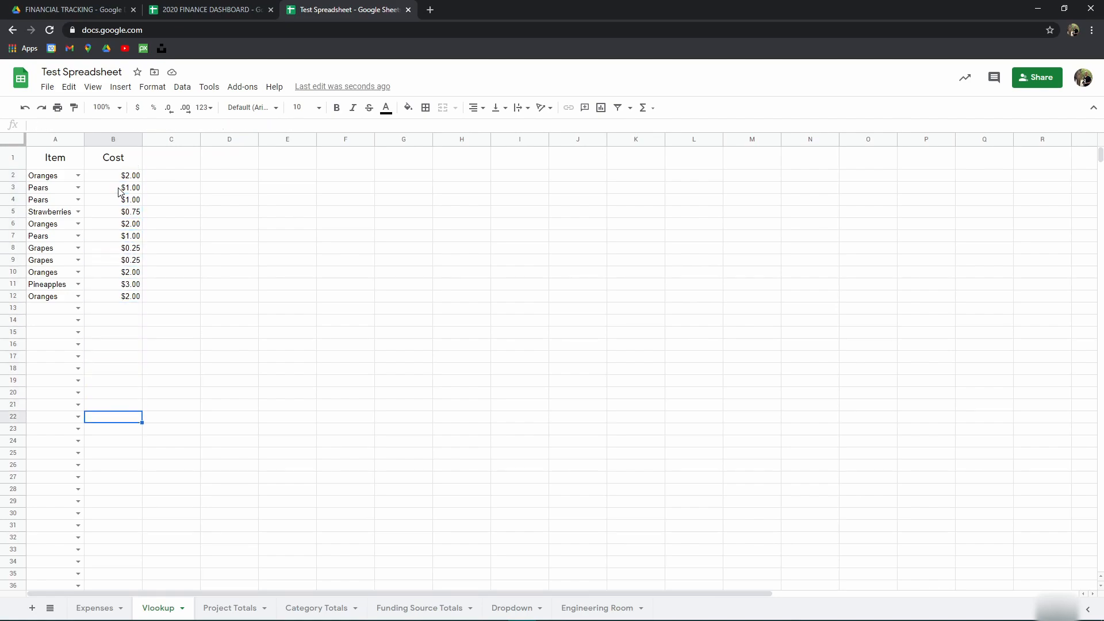
{"action": "left_click", "coordinate": [126, 154]}
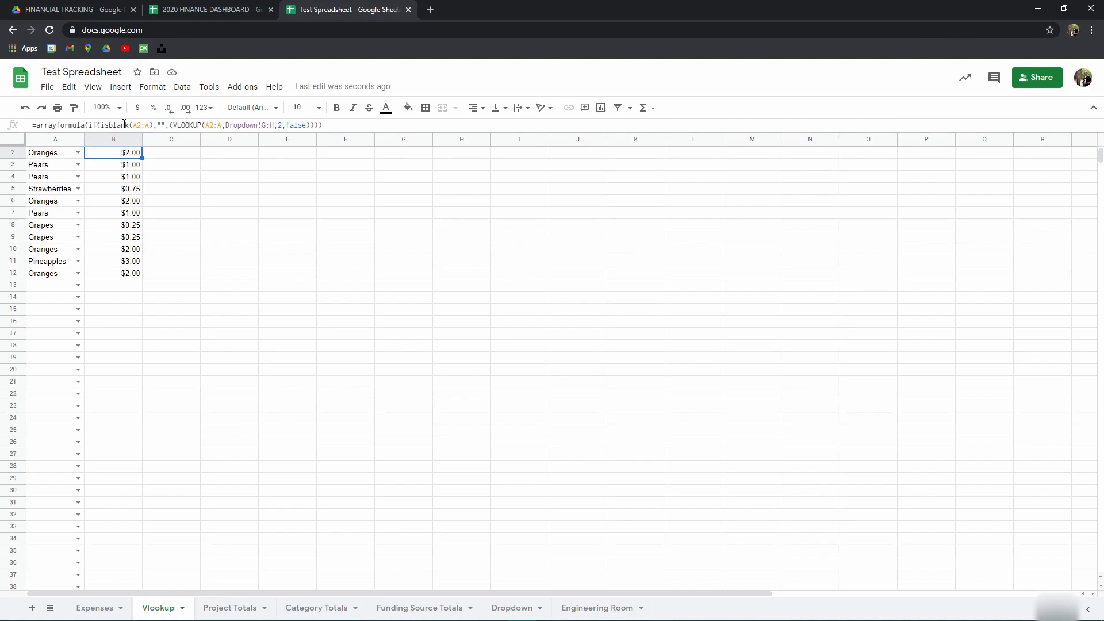
{"action": "left_click", "coordinate": [124, 285]}
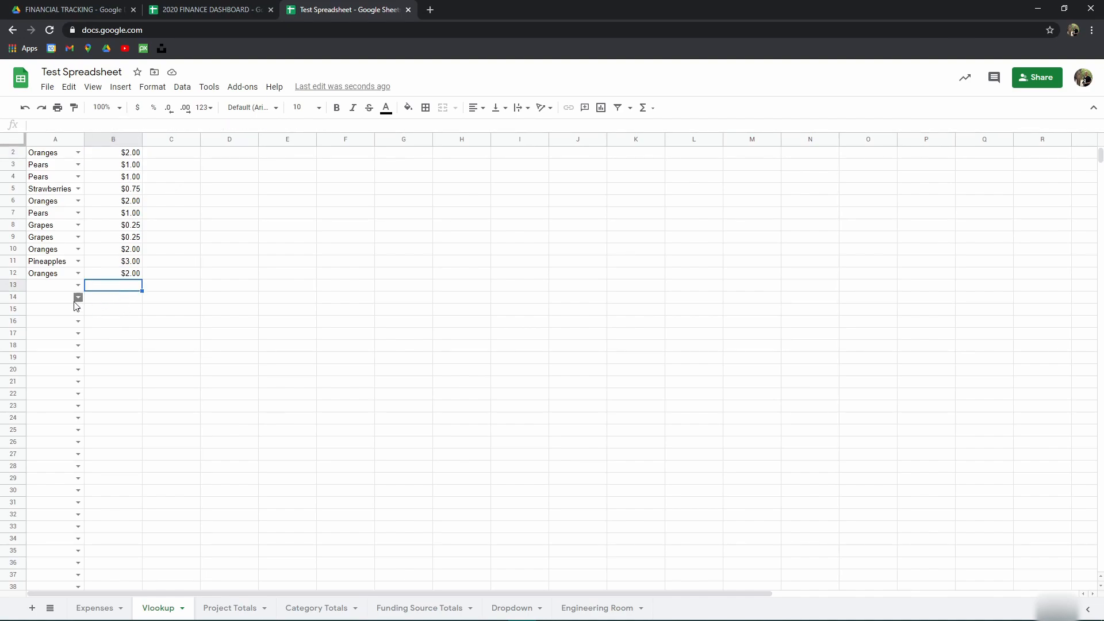
Choose Pears as the item in A22 and Strawberries as the item in A23
{"action": "left_click", "coordinate": [80, 394]}
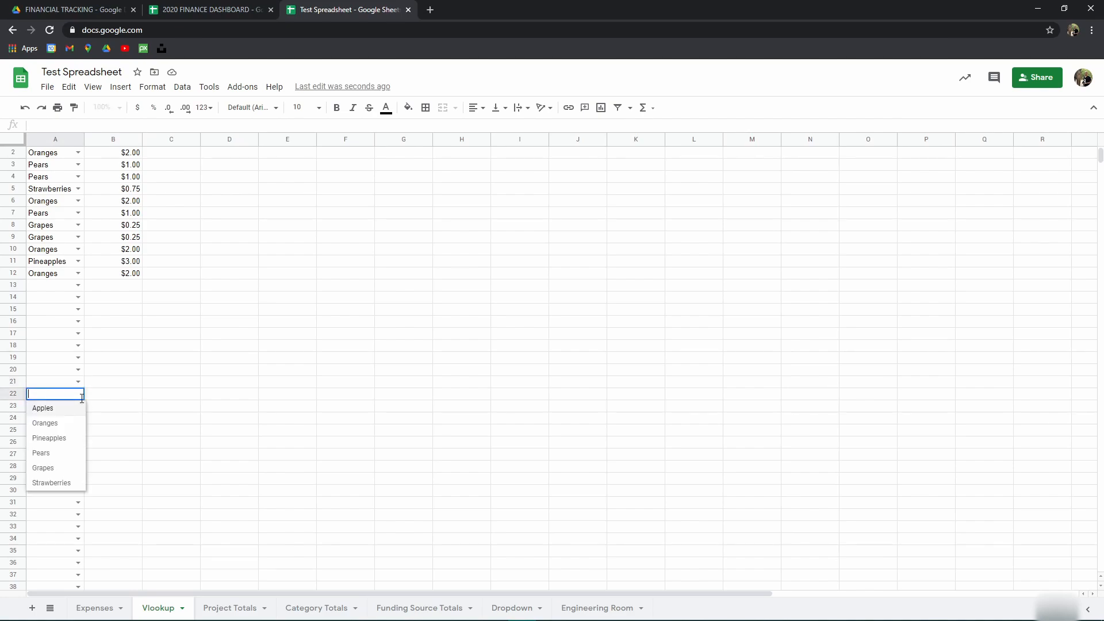
{"action": "left_click", "coordinate": [43, 453]}
{"action": "left_click", "coordinate": [78, 408]}
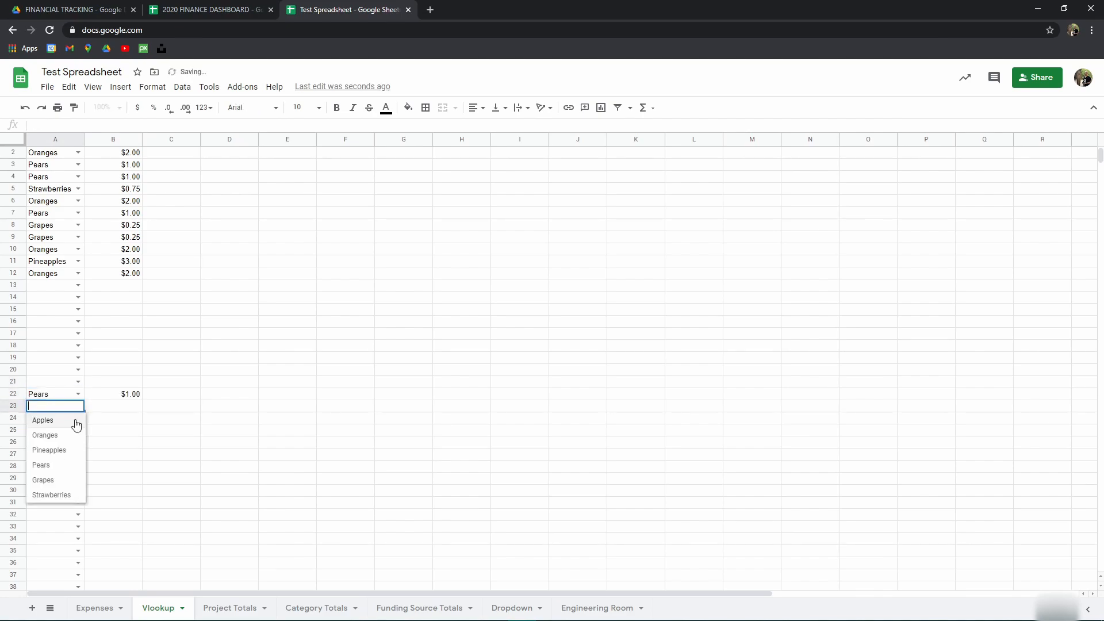
{"action": "left_click", "coordinate": [55, 495]}
{"action": "left_click", "coordinate": [112, 503]}
{"action": "scroll", "coordinate": [109, 418], "scroll_direction": "up", "scroll_amount": 1}
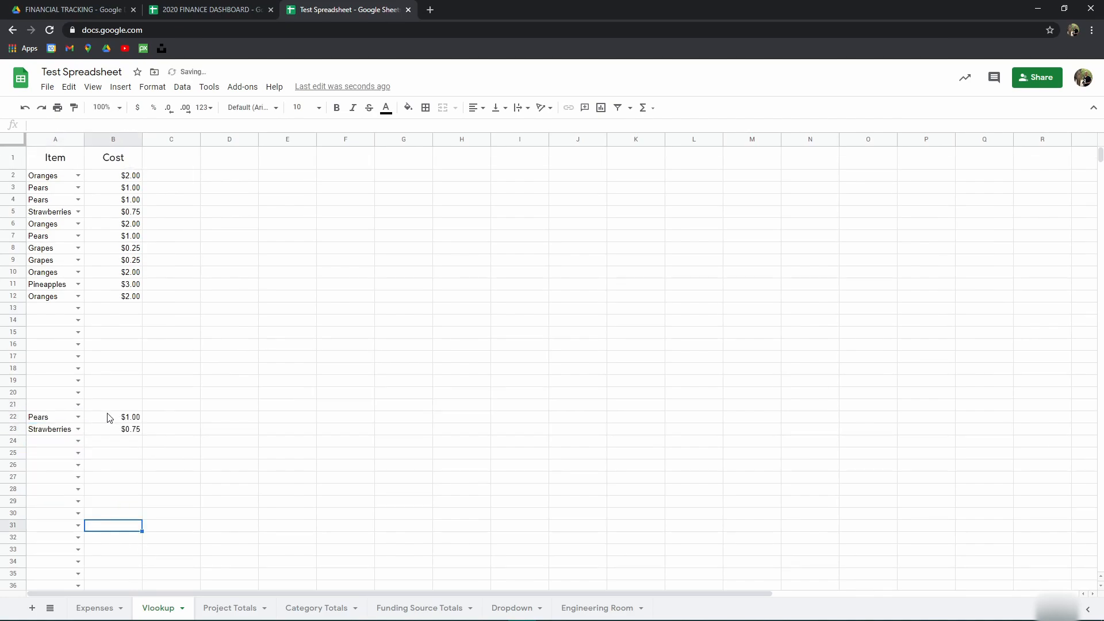
Add the headers Units in C1 and TOTAL in D1
{"action": "left_click", "coordinate": [177, 160]}
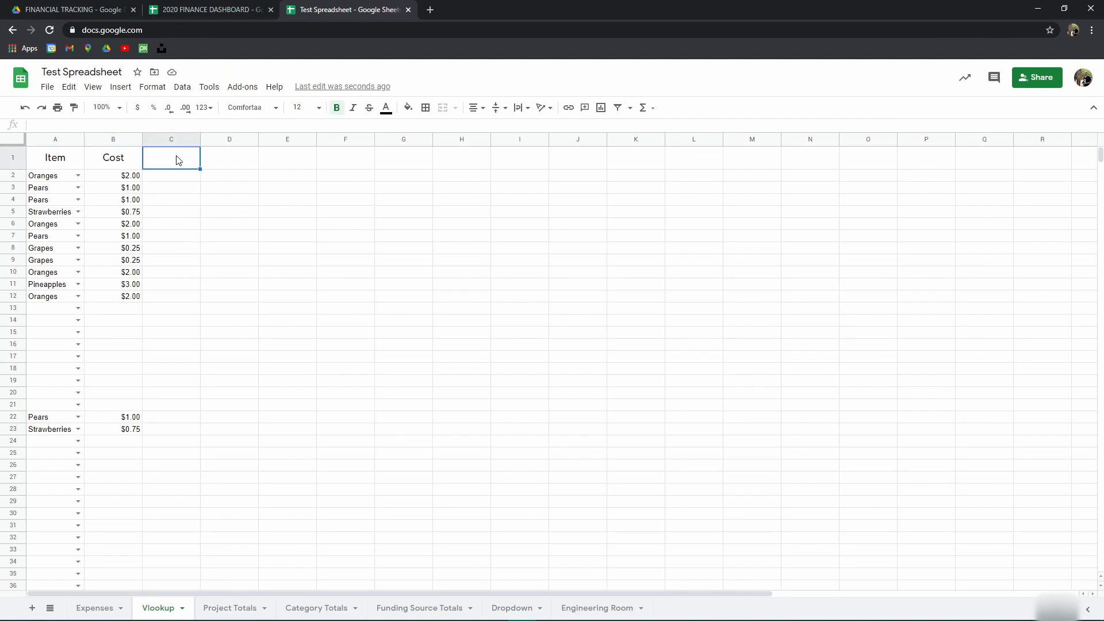
{"action": "type", "text": "Un"}
{"action": "key", "text": "Tab"}
{"action": "type", "text": "TOTAL"}
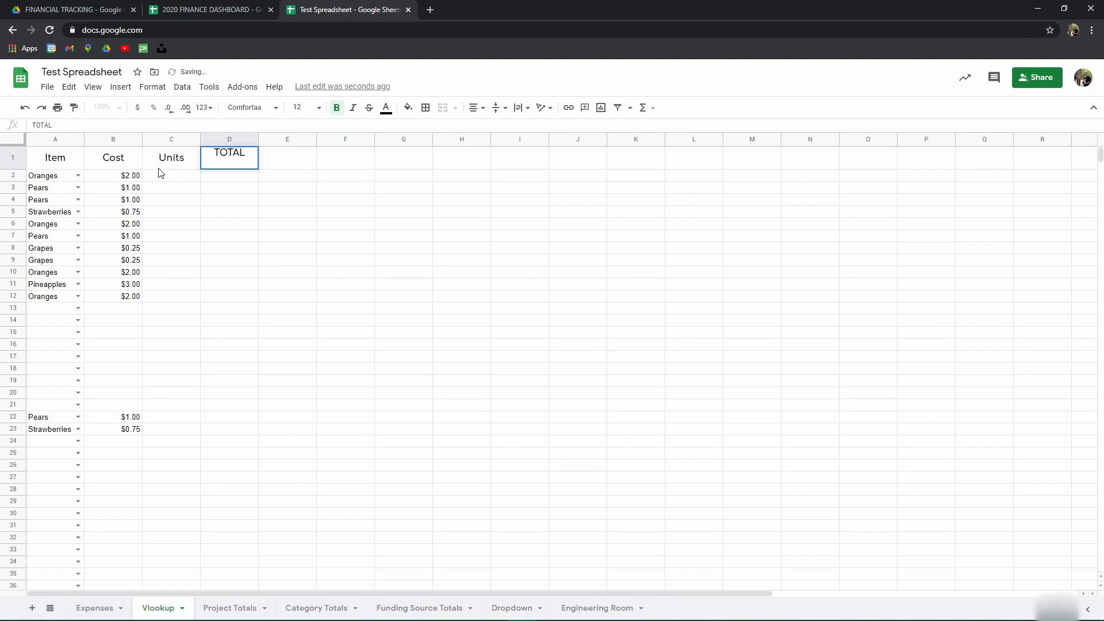
{"action": "left_click", "coordinate": [160, 172]}
{"action": "left_click", "coordinate": [244, 178]}
{"action": "type", "text": "=sum("}
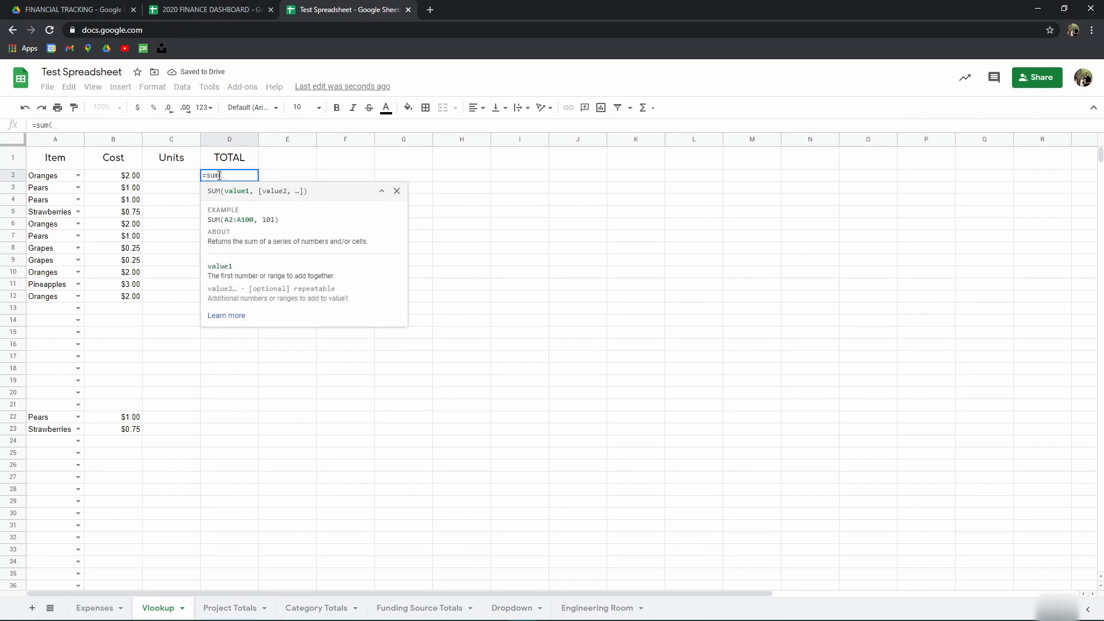
{"action": "left_click", "coordinate": [129, 180]}
{"action": "type", "text": "*"}
{"action": "left_click", "coordinate": [176, 180]}
{"action": "key", "text": "BackSpace"}
{"action": "key", "text": "BackSpace"}
{"action": "key", "text": "BackSpace"}
{"action": "key", "text": "BackSpace"}
{"action": "key", "text": "BackSpace"}
{"action": "key", "text": "BackSpace"}
{"action": "key", "text": "BackSpace"}
{"action": "key", "text": "BackSpace"}
{"action": "key", "text": "BackSpace"}
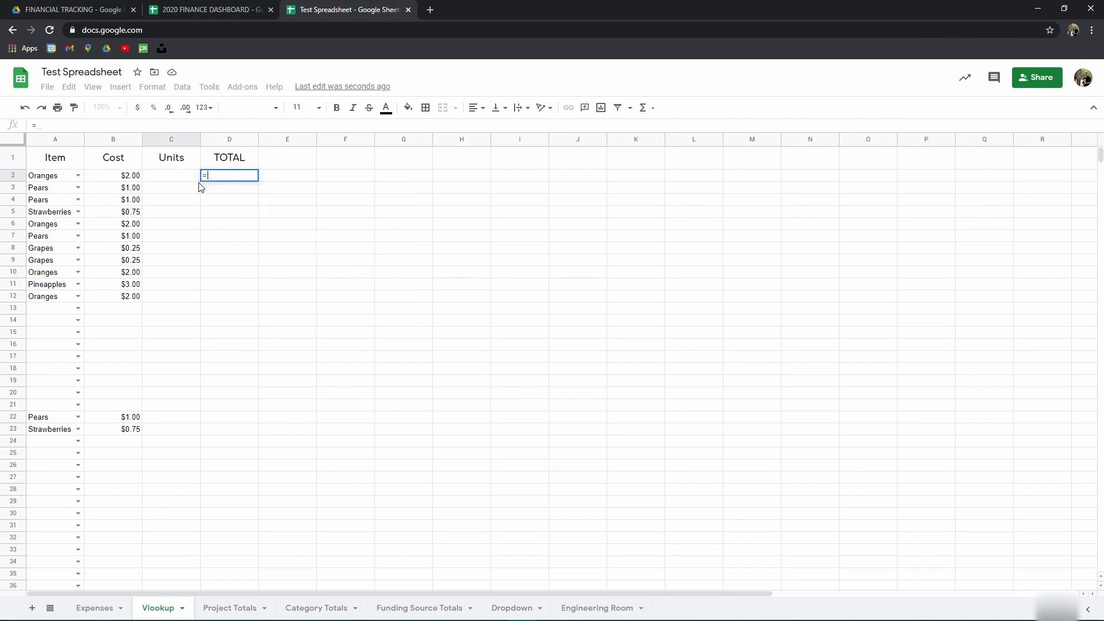
Enter the formula =B2*C2 in D2 and fill it down the TOTAL column to row 35
{"action": "left_click", "coordinate": [138, 181]}
{"action": "type", "text": "*"}
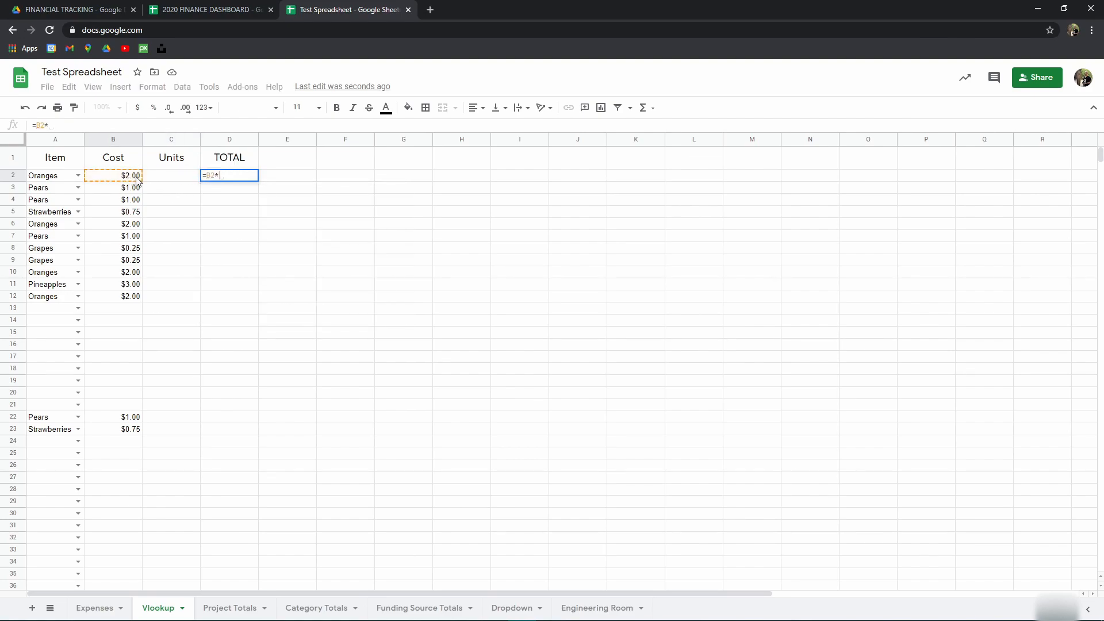
{"action": "left_click", "coordinate": [178, 180]}
{"action": "key", "text": "Return"}
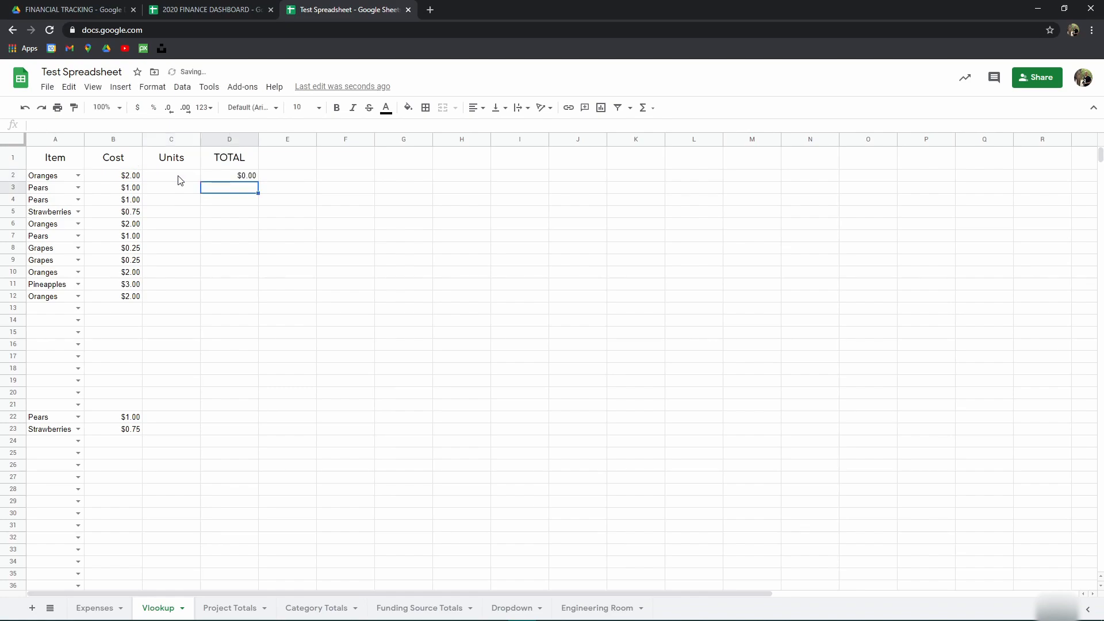
{"action": "left_click", "coordinate": [243, 175]}
{"action": "left_click_drag", "start_coordinate": [258, 181], "coordinate": [257, 571]}
Replace the formula in D2 with =ARRAYFORMULA(B2*C2)
{"action": "left_click", "coordinate": [227, 177]}
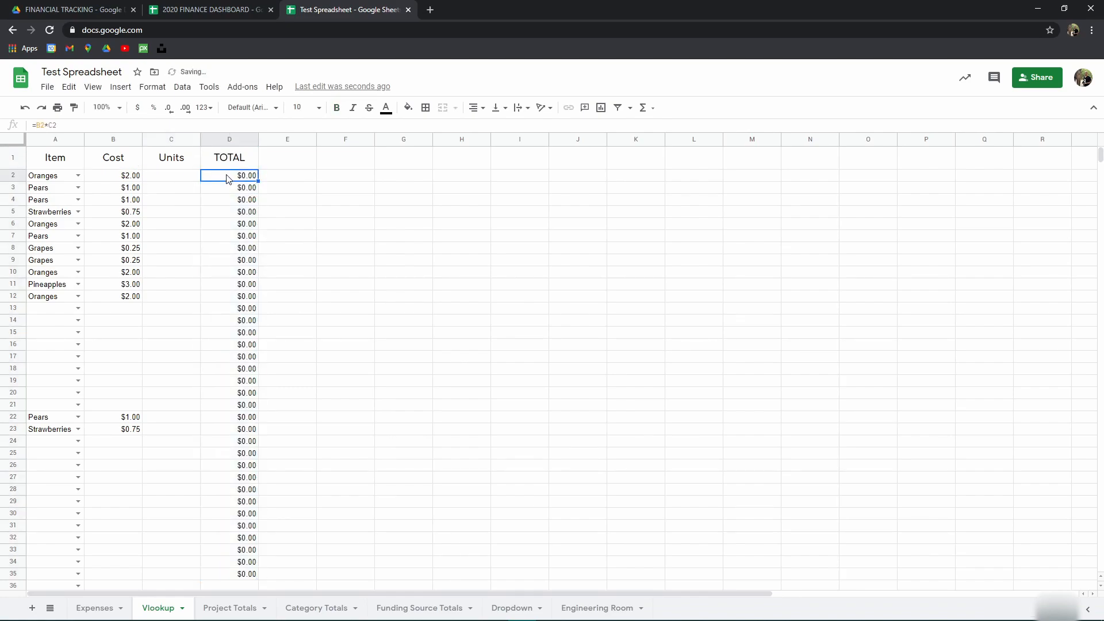
{"action": "left_click", "coordinate": [56, 123]}
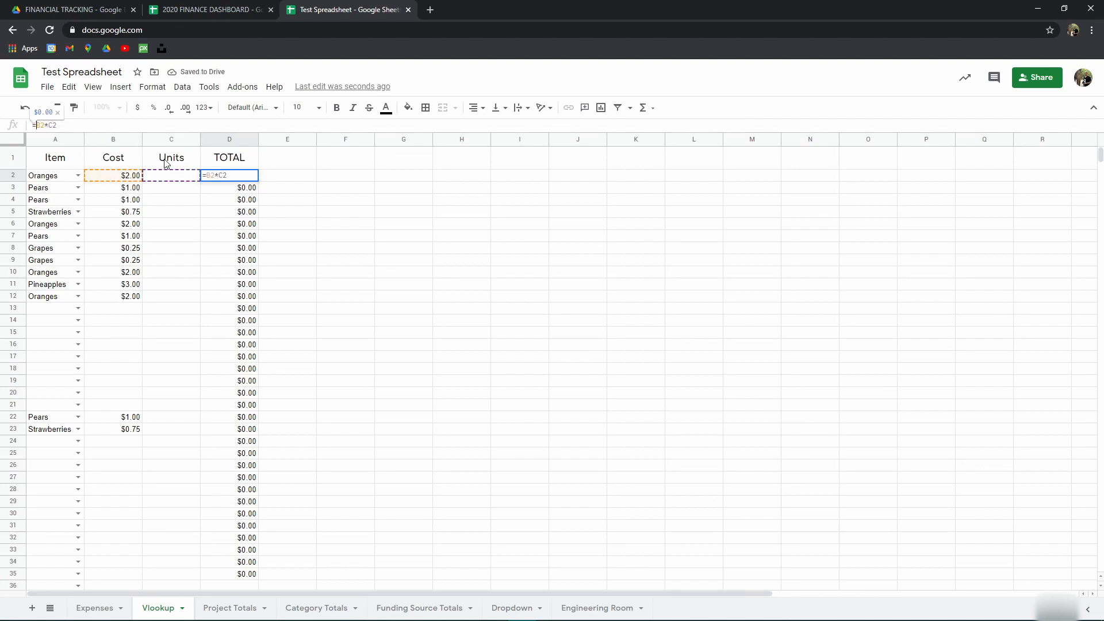
{"action": "type", "text": "arrayy"}
{"action": "key", "text": "Delete"}
{"action": "key", "text": "Delete"}
{"action": "key", "text": "Delete"}
{"action": "key", "text": "Delete"}
{"action": "key", "text": "Delete"}
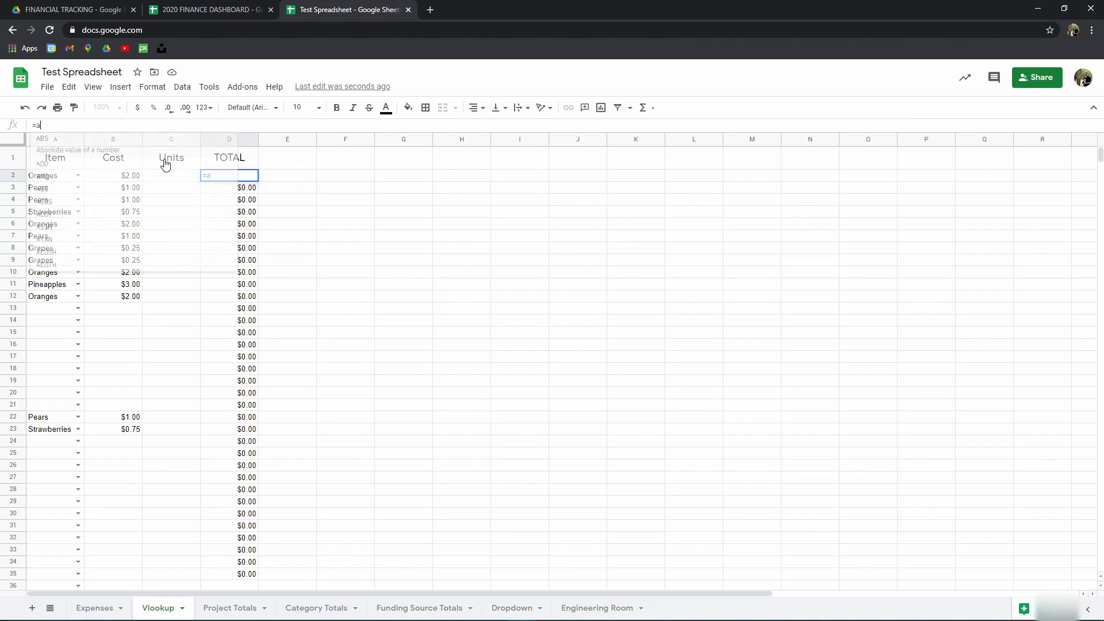
{"action": "key", "text": "Tab"}
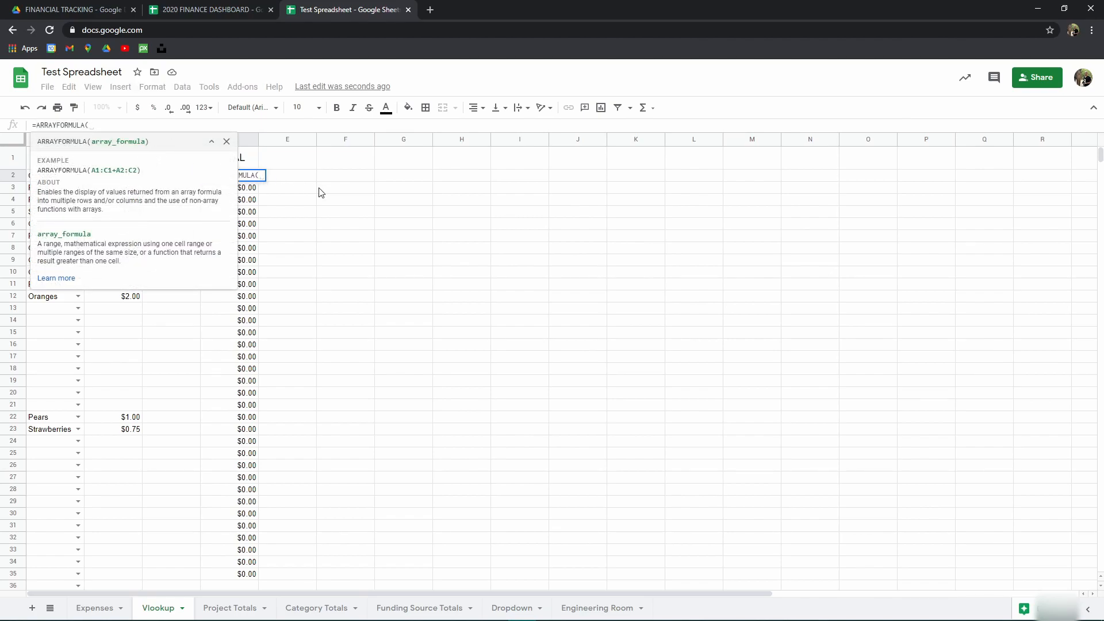
{"action": "left_click", "coordinate": [139, 178]}
{"action": "type", "text": "*"}
{"action": "left_click", "coordinate": [337, 179]}
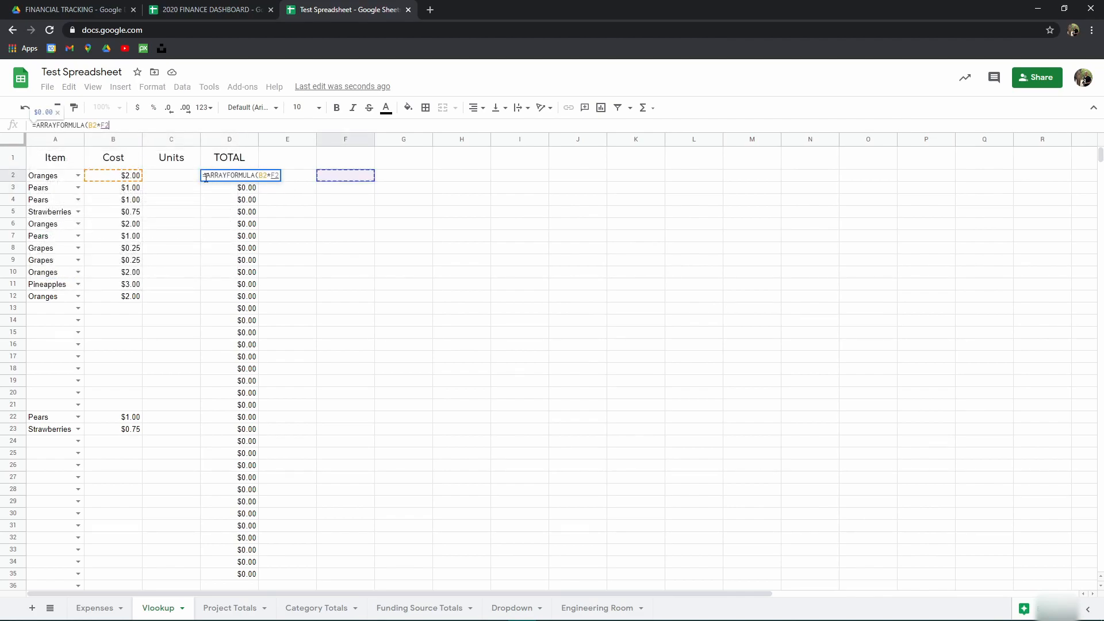
{"action": "left_click", "coordinate": [180, 179]}
{"action": "type", "text": ")"}
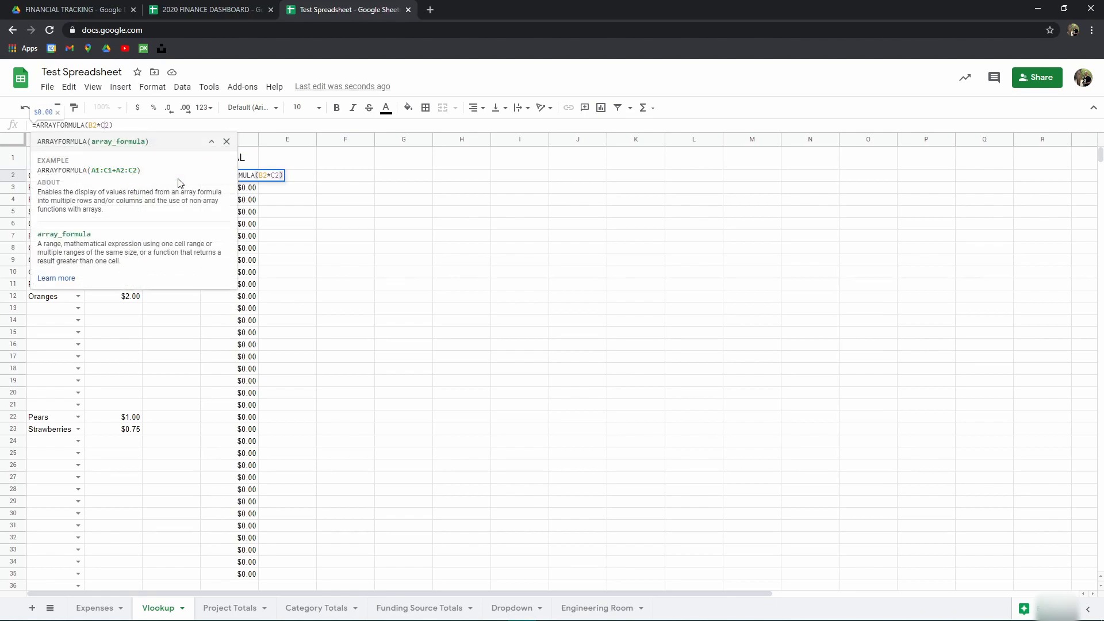
Extend the references in D2's array formula to whole ranges, giving =ARRAYFORMULA(B2:B*C2:C)
{"action": "key", "text": "Left"}
{"action": "key", "text": "Left"}
{"action": "key", "text": "Left"}
{"action": "key", "text": "Left"}
{"action": "type", "text": ":"}
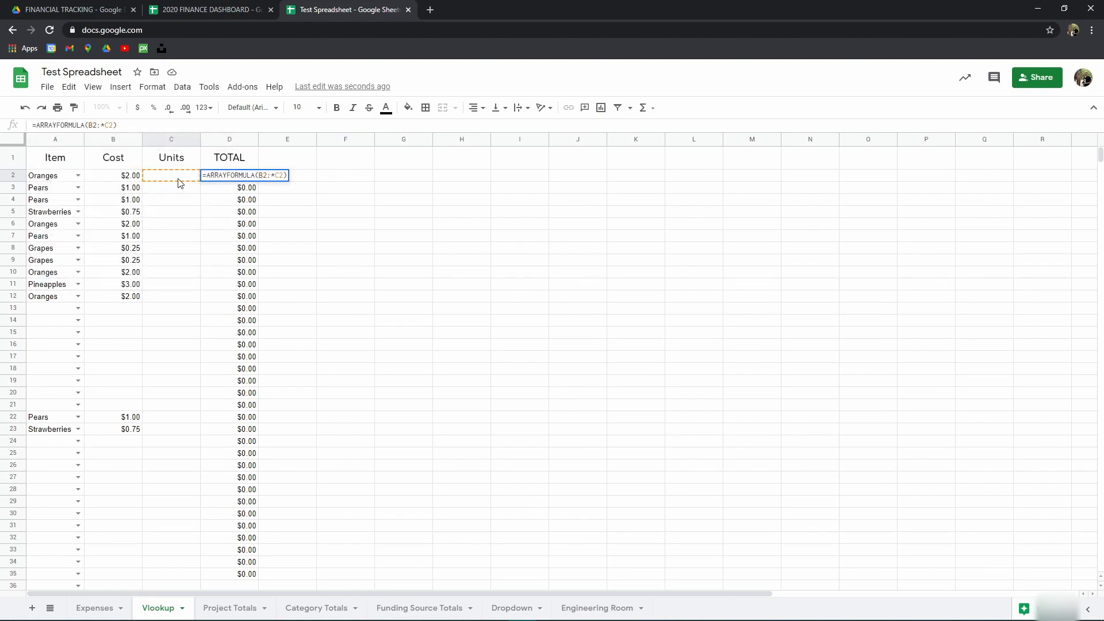
{"action": "type", "text": "B*C2"}
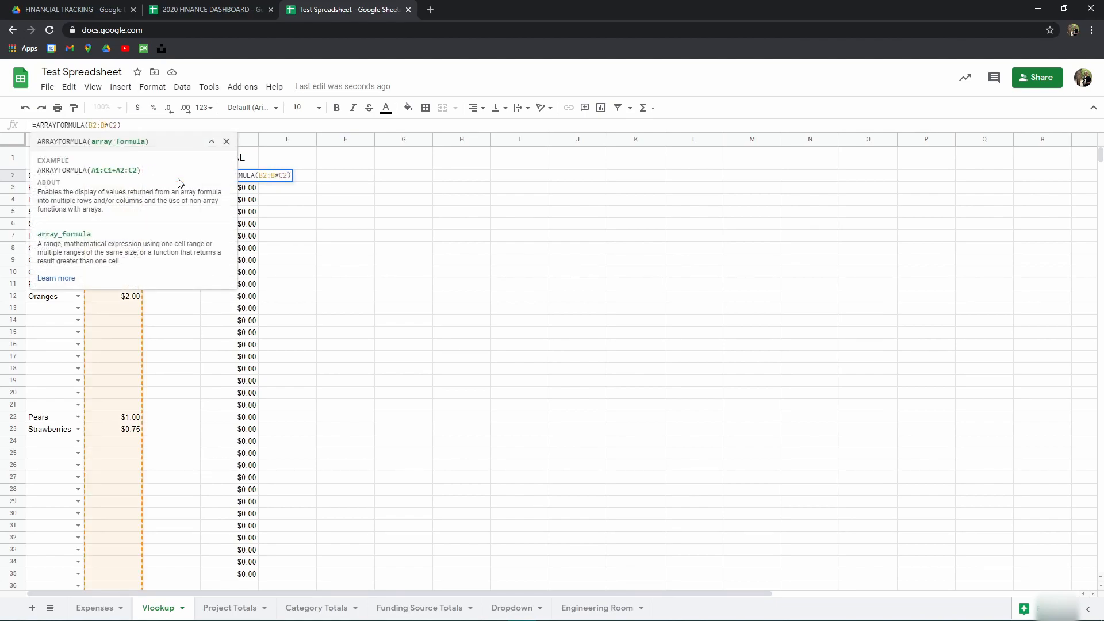
{"action": "type", "text": ":"}
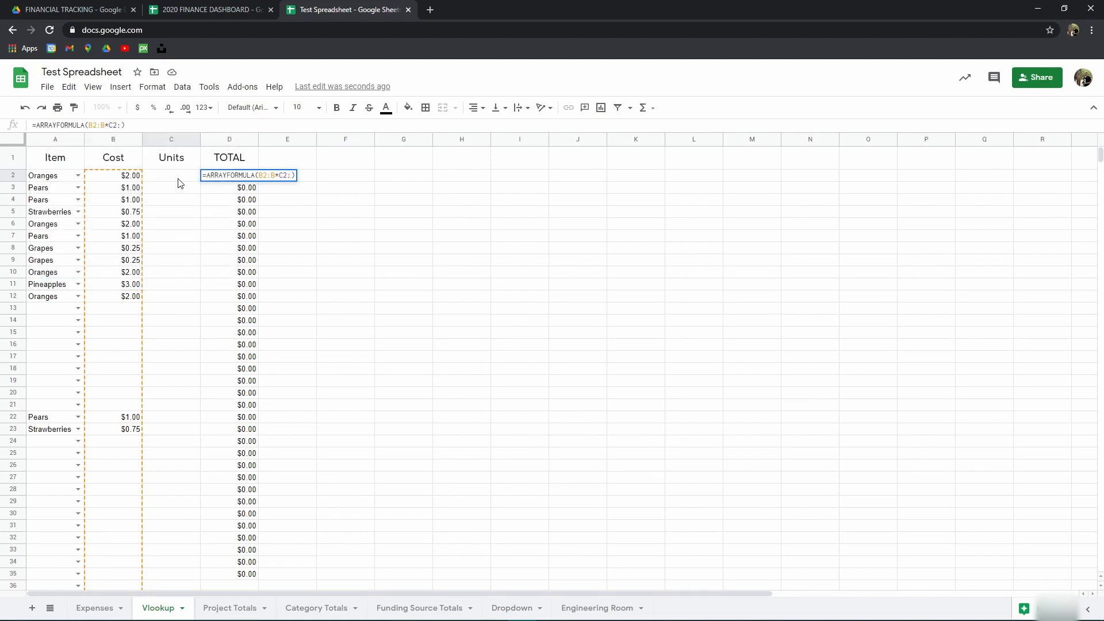
{"action": "type", "text": "C"}
{"action": "key", "text": "Return"}
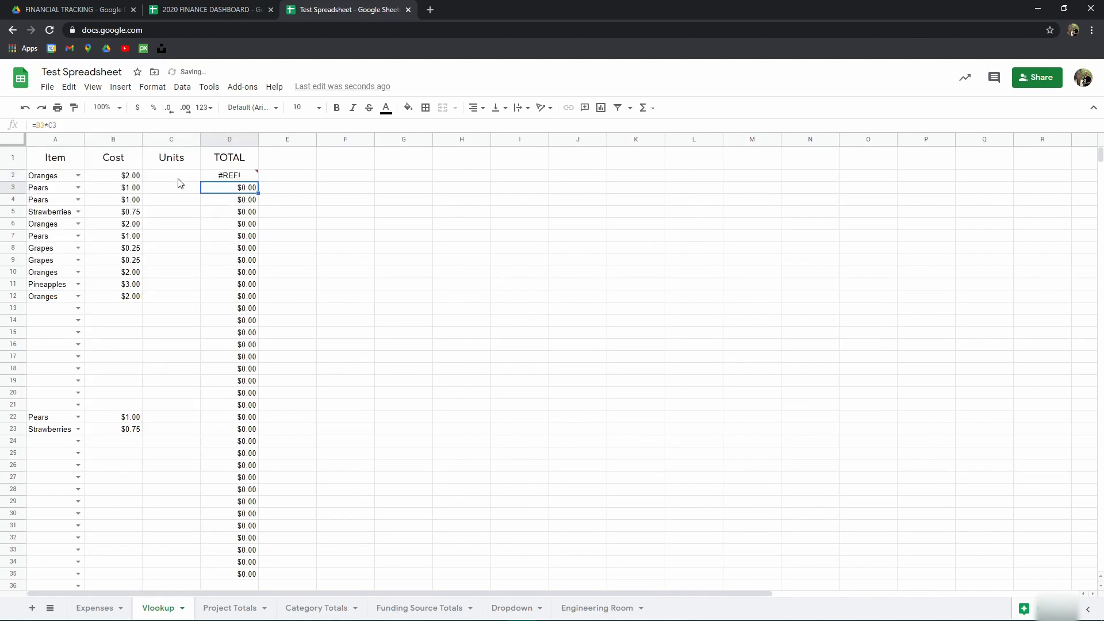
Clear the copied formulas from D3:D35 below the array formula
{"action": "left_click", "coordinate": [238, 572], "text": "shift"}
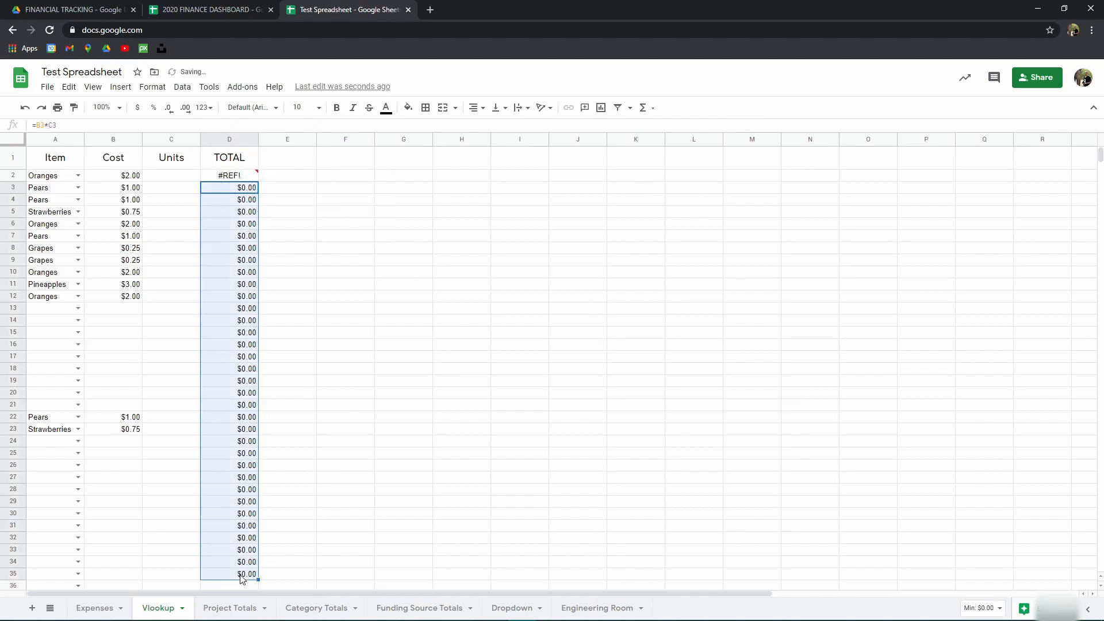
{"action": "scroll", "coordinate": [271, 506], "scroll_direction": "down", "scroll_amount": 2}
{"action": "scroll", "coordinate": [273, 493], "scroll_direction": "down", "scroll_amount": 8}
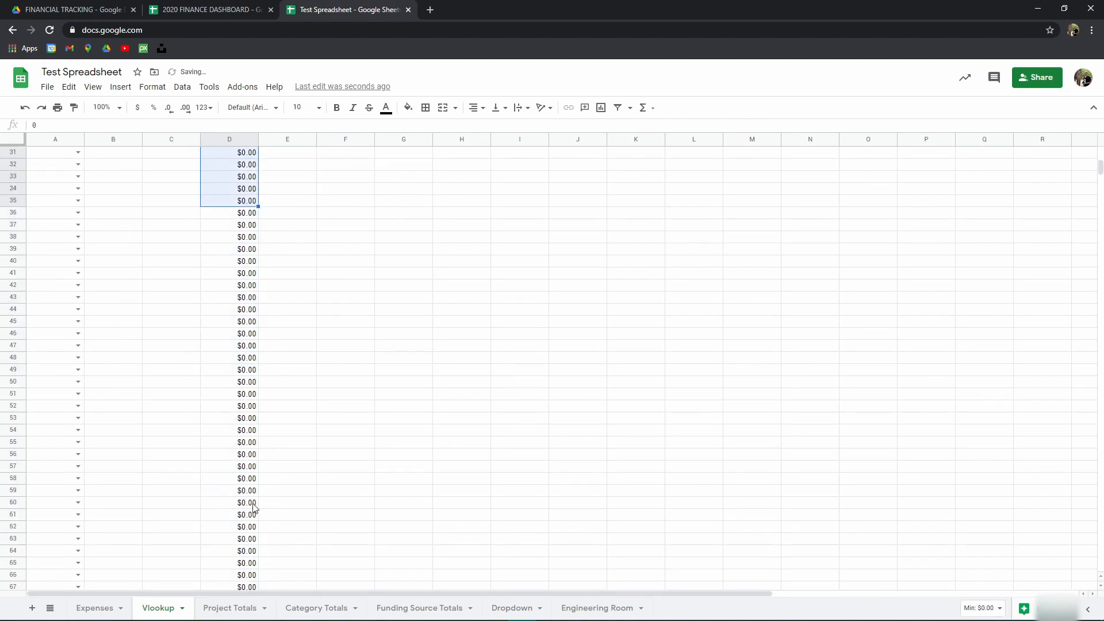
{"action": "scroll", "coordinate": [254, 426], "scroll_direction": "up", "scroll_amount": 10}
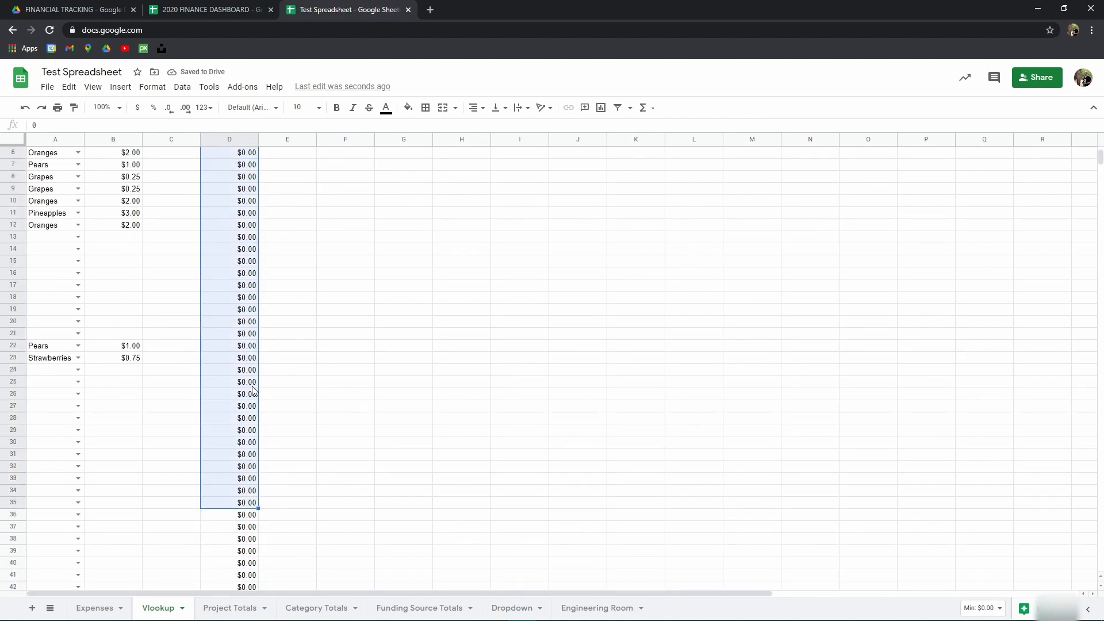
{"action": "left_click", "coordinate": [402, 274]}
Insert if(isblank( ahead of B2:B*C2:C in D2's array formula
{"action": "left_click", "coordinate": [228, 177]}
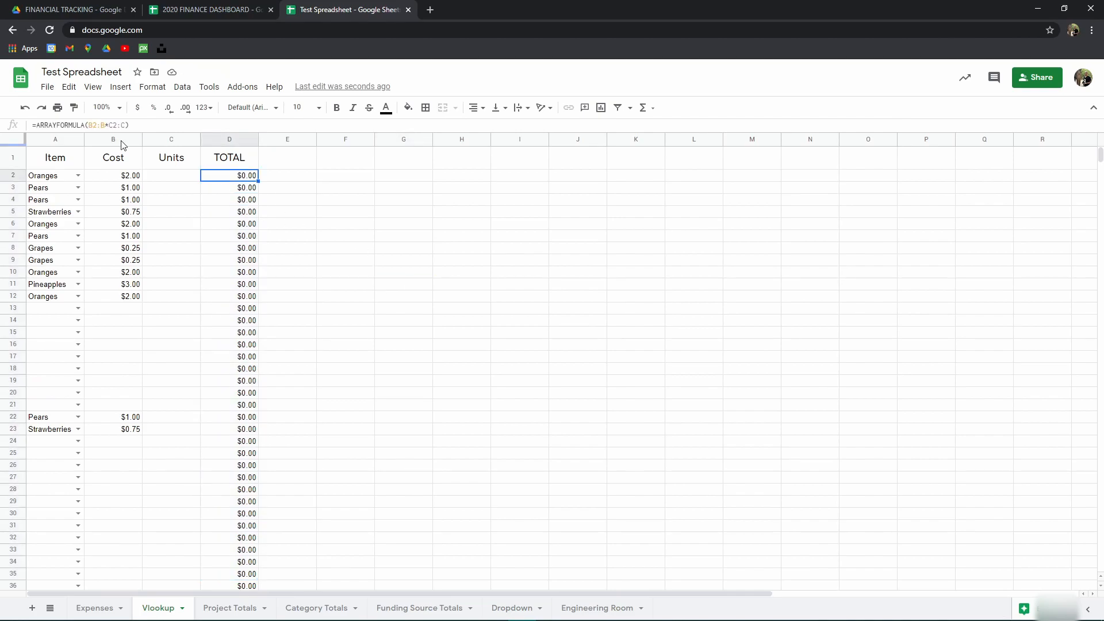
{"action": "left_click", "coordinate": [82, 125]}
{"action": "key", "text": "Right"}
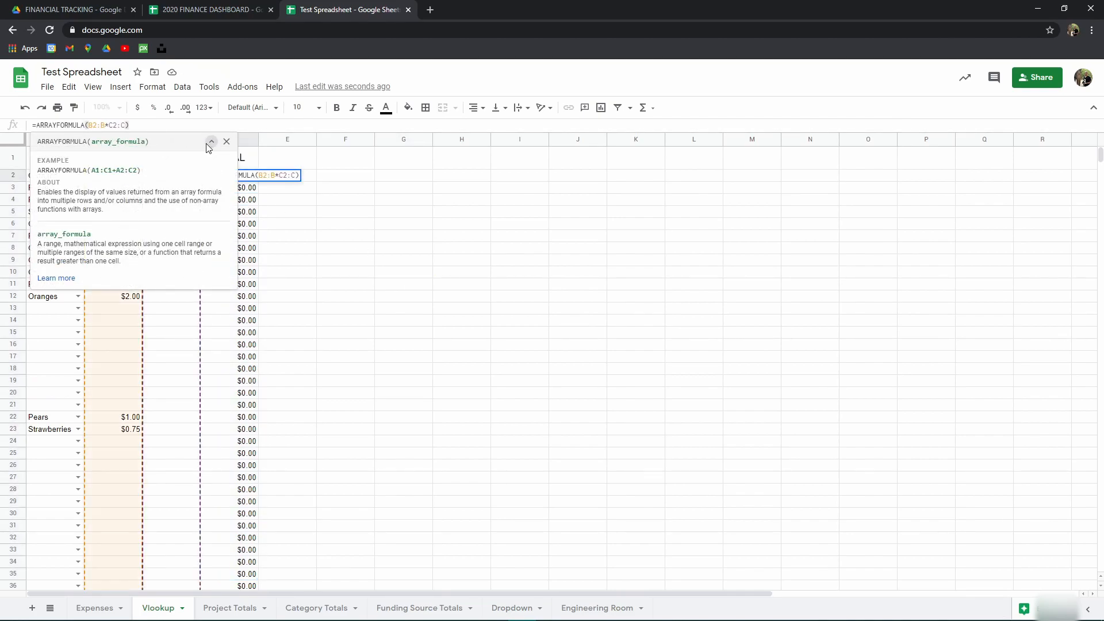
{"action": "left_click", "coordinate": [211, 142]}
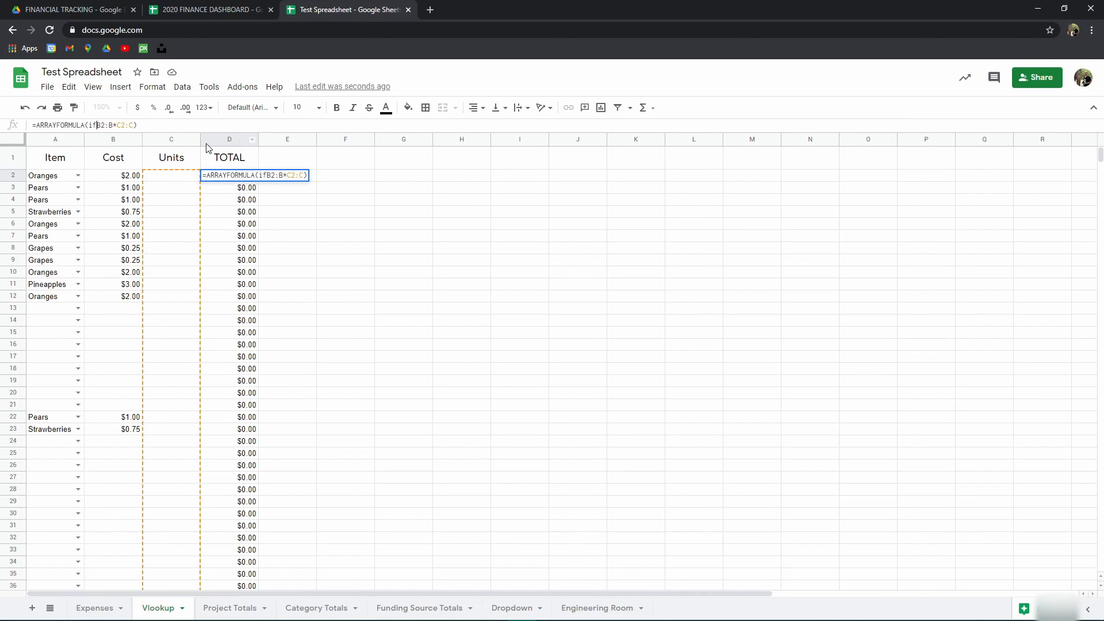
{"action": "left_click", "coordinate": [211, 142]}
{"action": "type", "text": "if(isblank("}
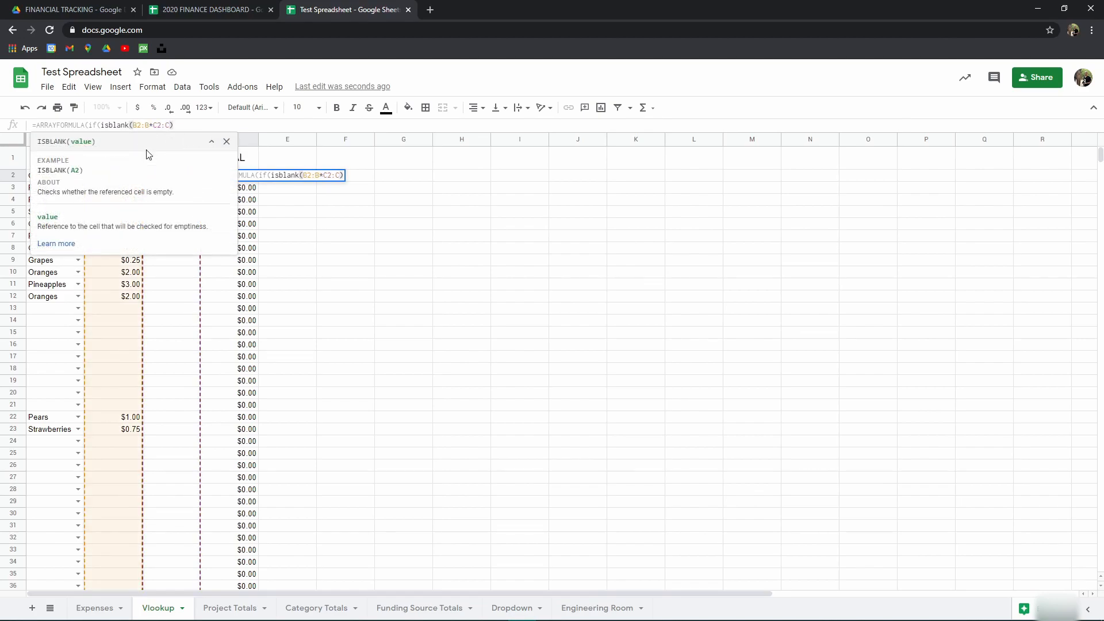
{"action": "left_click", "coordinate": [64, 284]}
{"action": "left_click", "coordinate": [57, 179]}
{"action": "left_click", "coordinate": [198, 180]}
{"action": "left_click", "coordinate": [231, 181]}
Complete the blank check in D2 so the formula reads =ARRAYFORMULA(if(isblank(A2:A),"",(B2:B*C2:C)))
{"action": "left_click", "coordinate": [131, 125]}
{"action": "key", "text": "Left"}
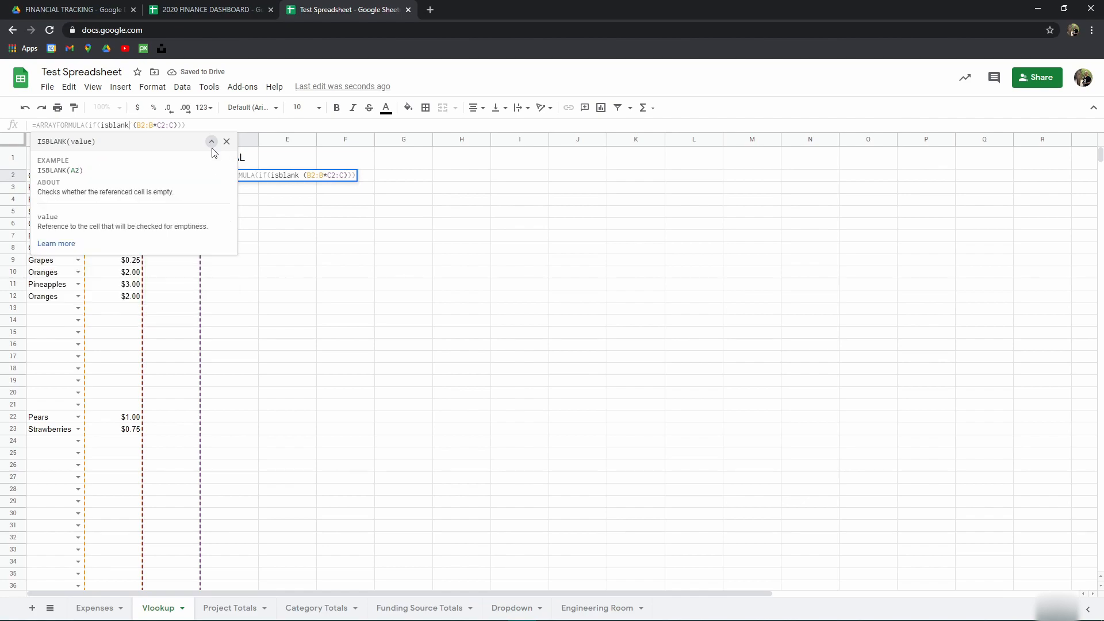
{"action": "left_click", "coordinate": [28, 179]}
{"action": "left_click", "coordinate": [241, 164]}
{"action": "left_click", "coordinate": [242, 175]}
{"action": "left_click", "coordinate": [133, 124]}
{"action": "key", "text": "Left"}
{"action": "type", "text": "(A2"}
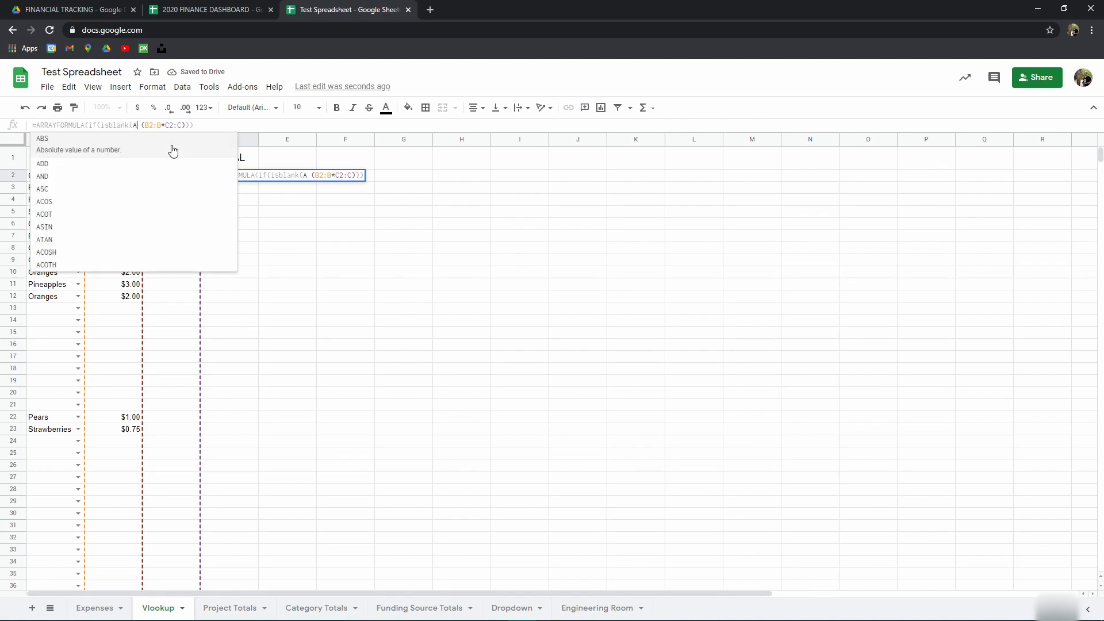
{"action": "type", "text": ":A"}
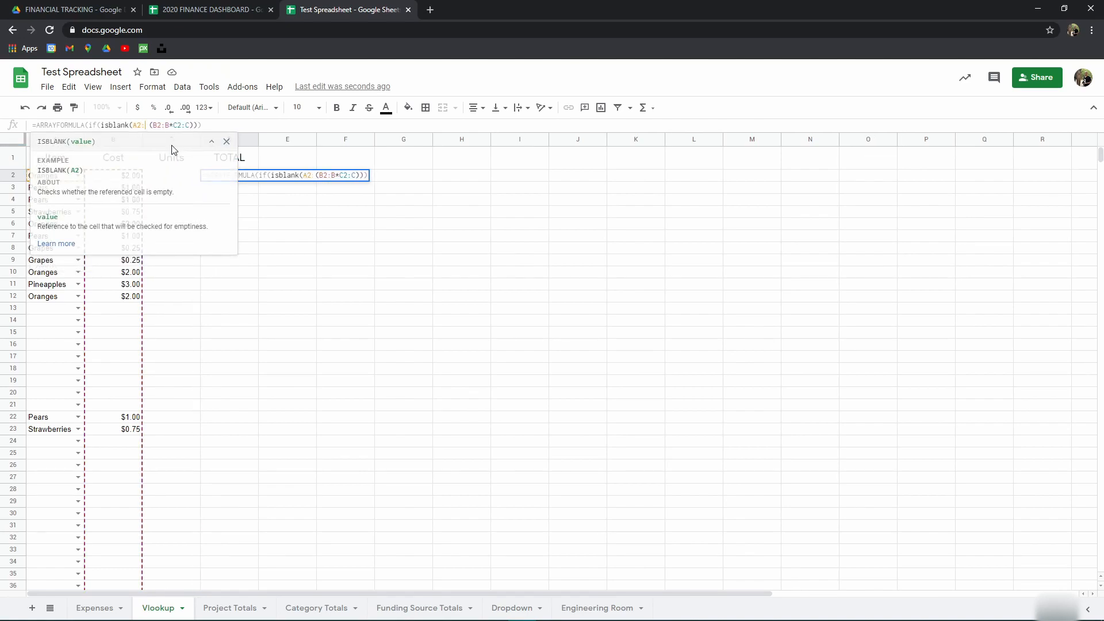
{"action": "type", "text": "),"}
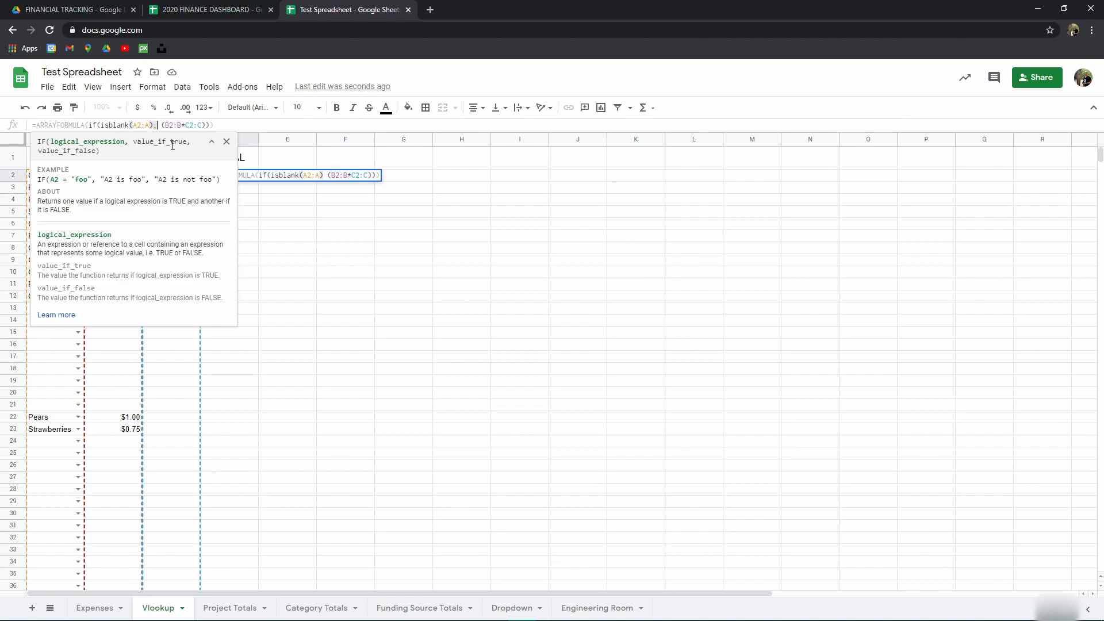
{"action": "type", "text": "\"\","}
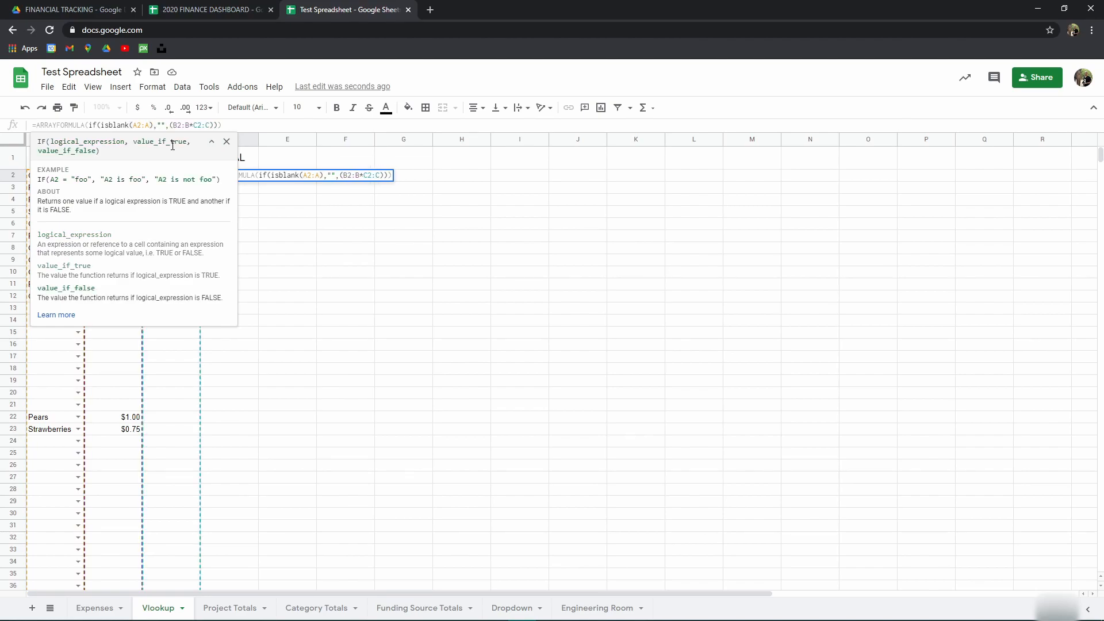
{"action": "key", "text": "Return"}
{"action": "left_click", "coordinate": [239, 181]}
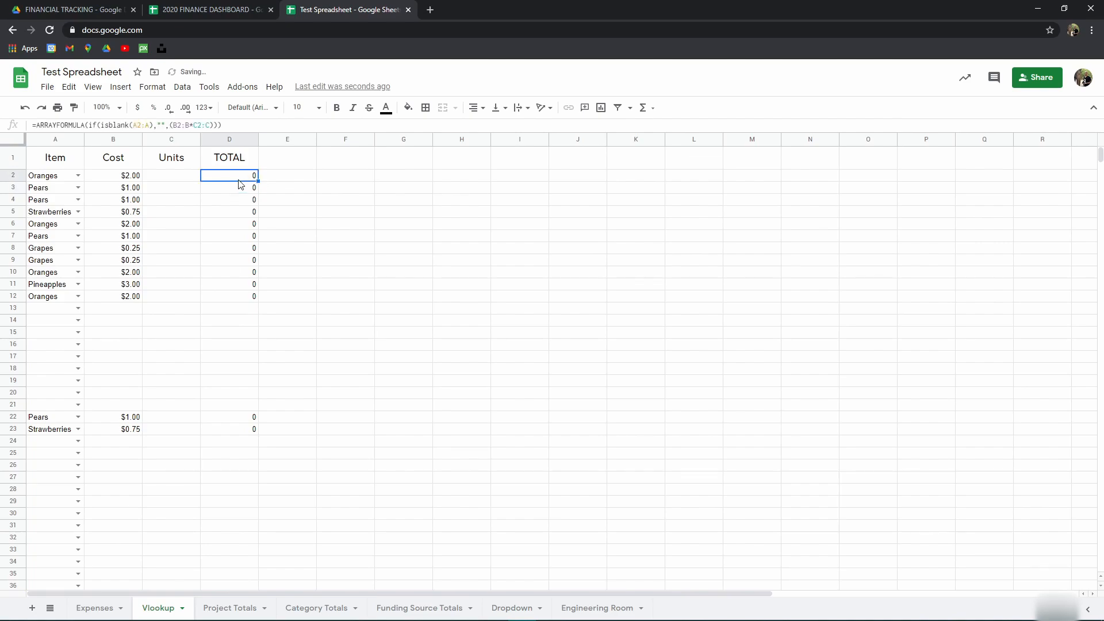
Enter 1 in the Units column for each item from C2 to C12
{"action": "left_click", "coordinate": [183, 179]}
{"action": "type", "text": "1"}
{"action": "left_click", "coordinate": [194, 223]}
{"action": "left_click", "coordinate": [185, 191]}
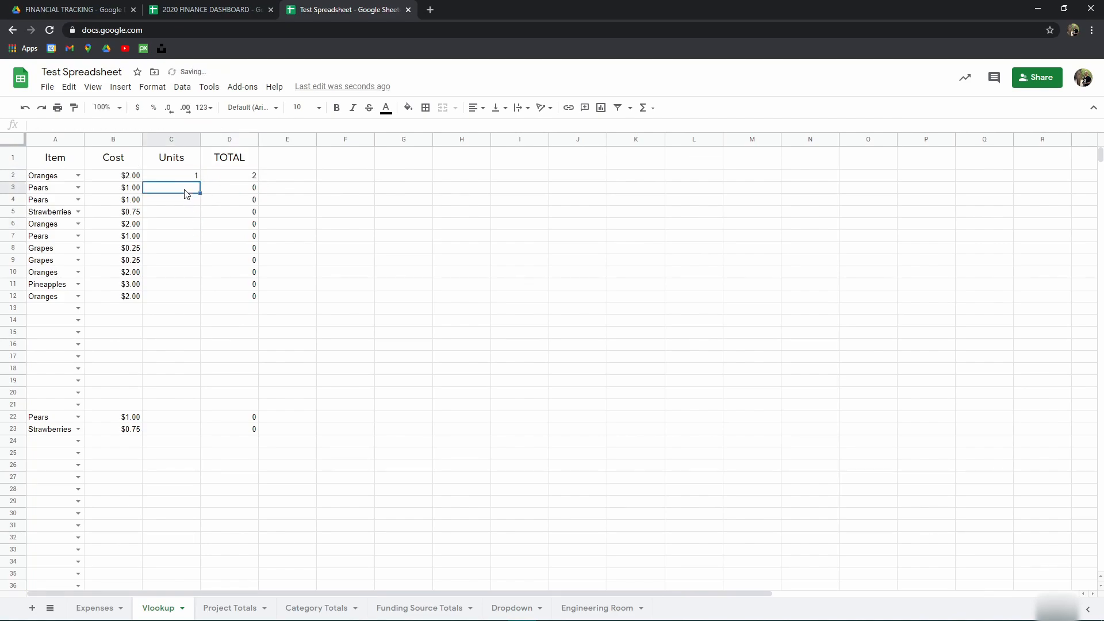
{"action": "type", "text": "1"}
{"action": "key", "text": "Return"}
{"action": "type", "text": "1"}
{"action": "key", "text": "Return"}
{"action": "type", "text": "1 1 1 1 1 1 1"}
Format the whole TOTAL column D as currency
{"action": "left_click", "coordinate": [229, 139]}
{"action": "left_click", "coordinate": [138, 108]}
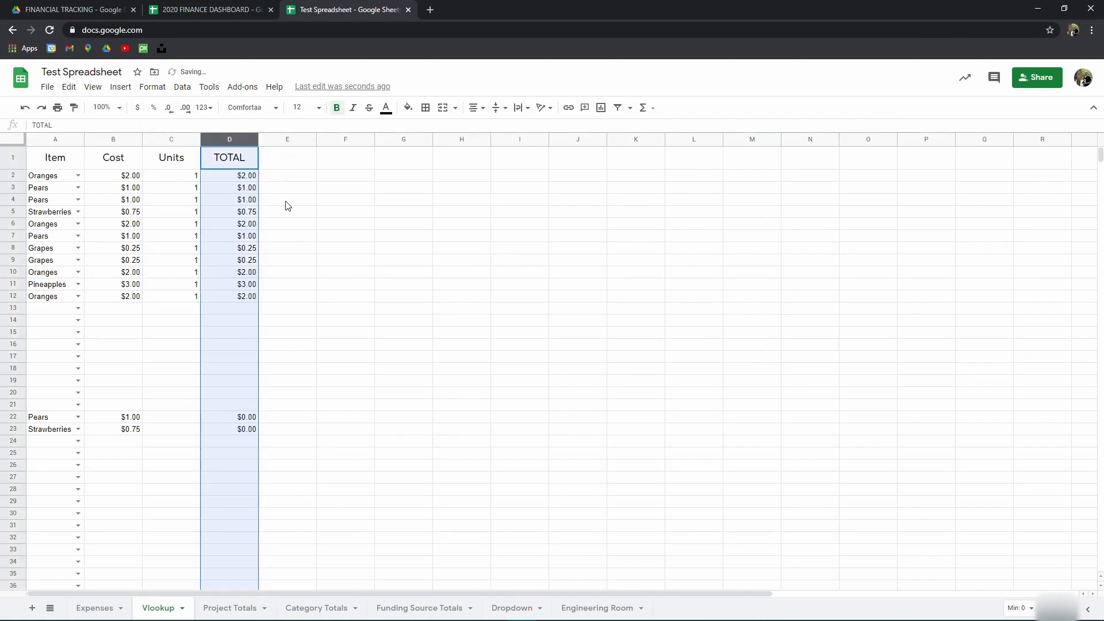
{"action": "left_click", "coordinate": [461, 271]}
Set the units in C2 to 2
{"action": "left_click", "coordinate": [184, 176]}
{"action": "type", "text": "2"}
{"action": "left_click", "coordinate": [466, 260]}
Change the dropdown item in A2 to Pineapples
{"action": "left_click", "coordinate": [73, 177]}
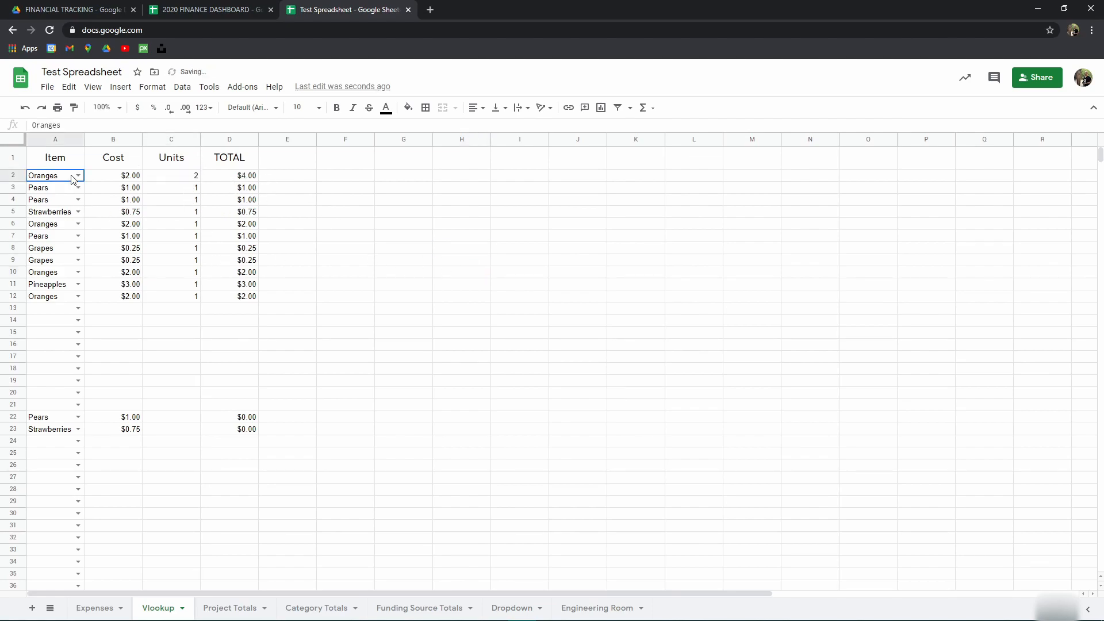
{"action": "left_click", "coordinate": [78, 175]}
{"action": "left_click", "coordinate": [43, 249]}
{"action": "left_click", "coordinate": [79, 176]}
{"action": "left_click", "coordinate": [66, 222]}
{"action": "left_click", "coordinate": [176, 261]}
{"action": "left_click", "coordinate": [221, 385]}
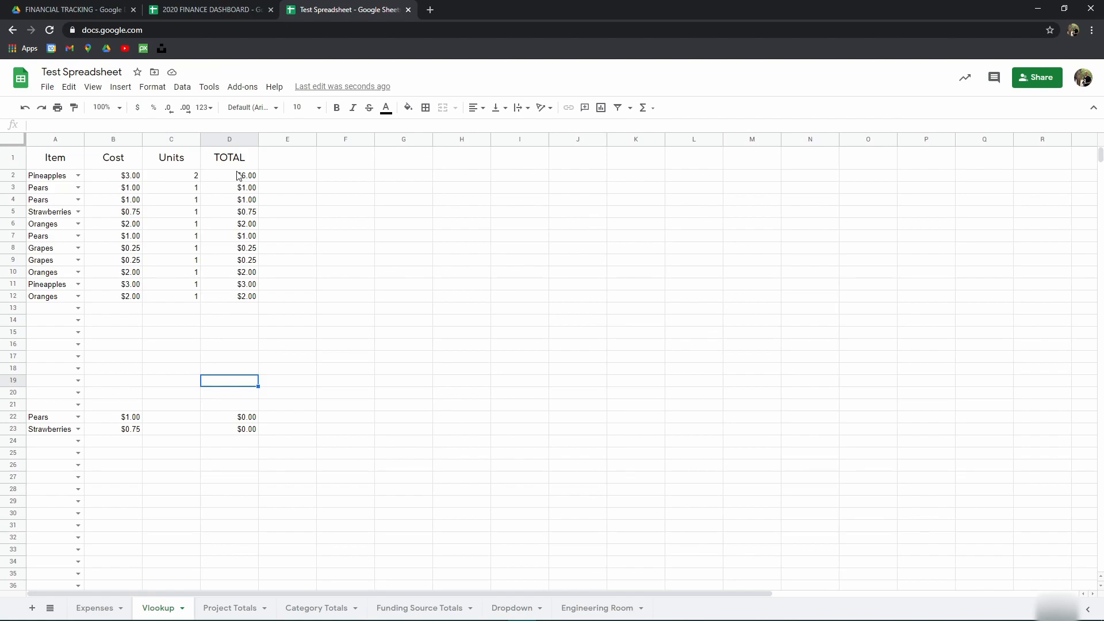
Examine the array formula in B2 and the content of B4, and view the Engineering Room sheet before returning to Vlookup
{"action": "left_click", "coordinate": [124, 178]}
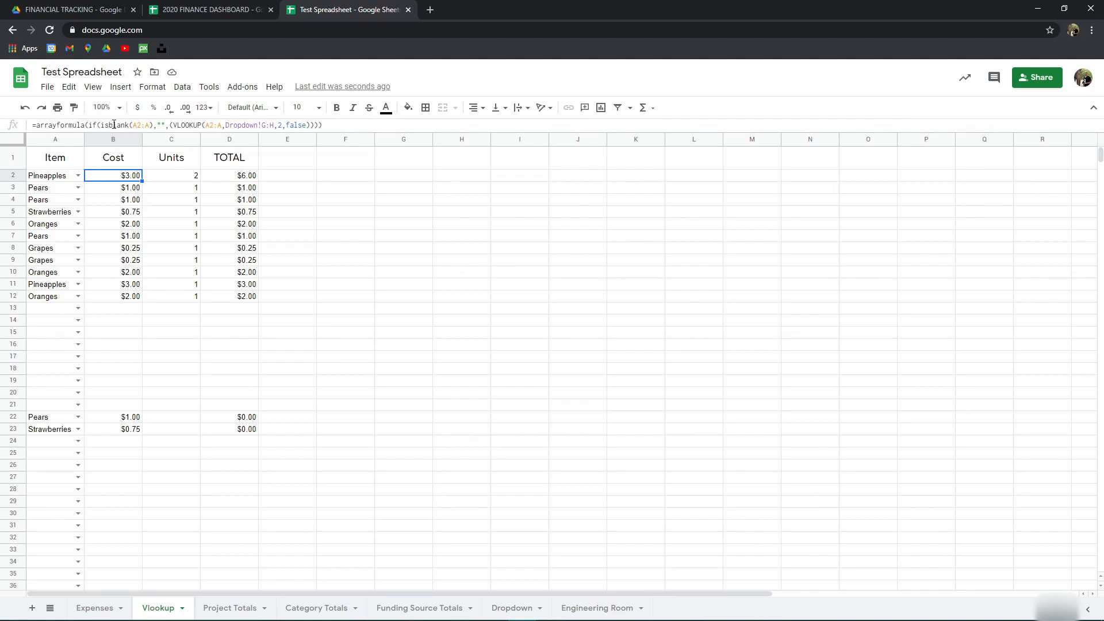
{"action": "left_click", "coordinate": [400, 227]}
{"action": "left_click", "coordinate": [147, 203]}
{"action": "left_click", "coordinate": [337, 208]}
{"action": "left_click", "coordinate": [120, 199]}
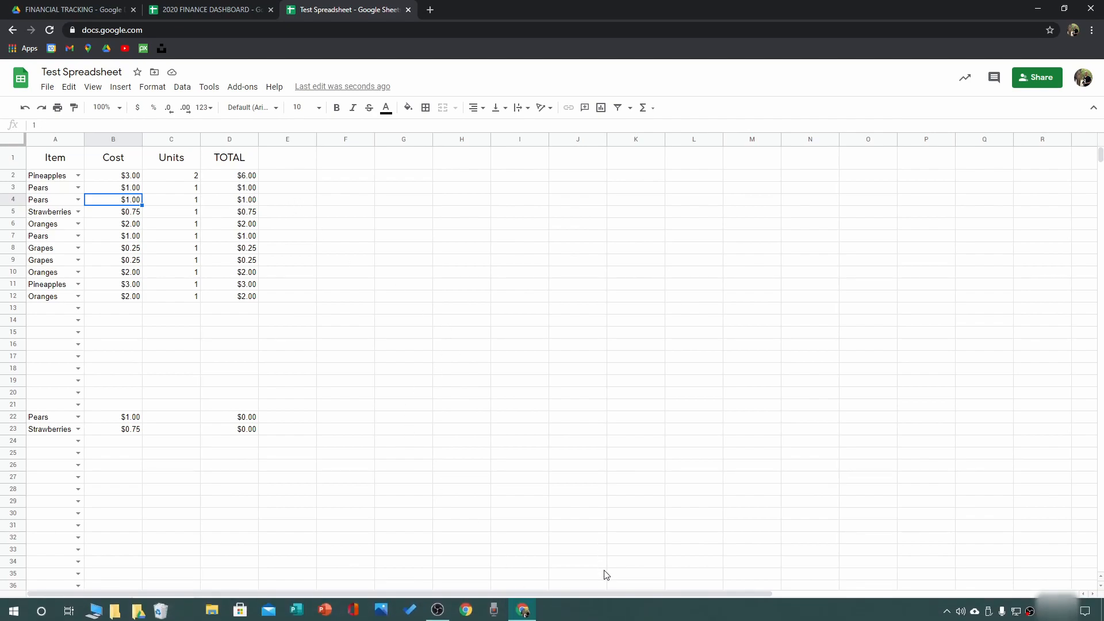
{"action": "left_click", "coordinate": [601, 611]}
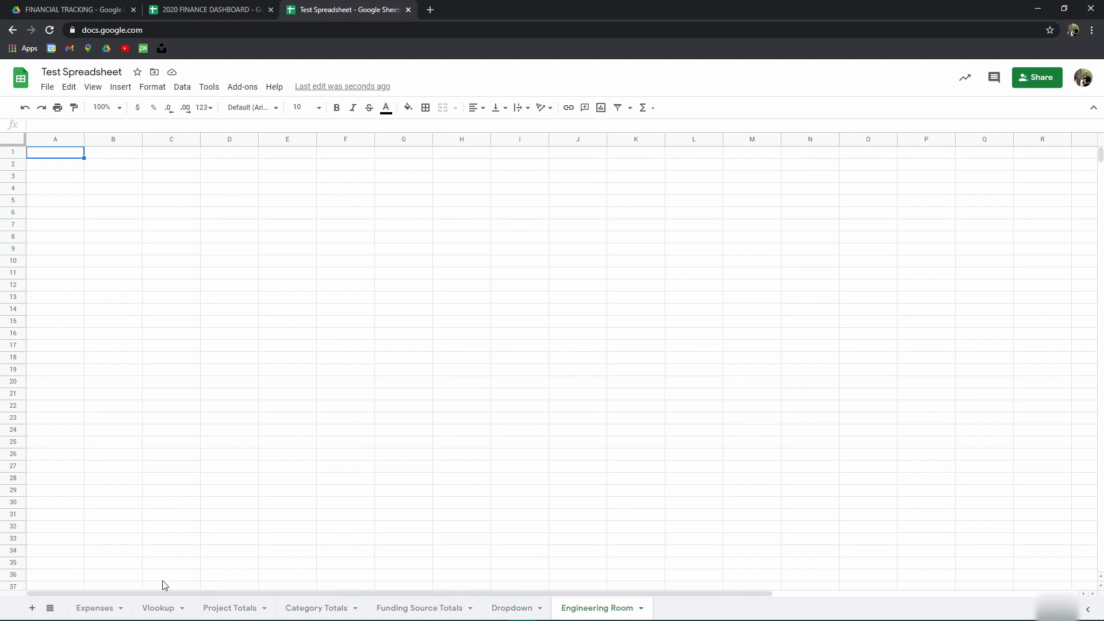
{"action": "left_click", "coordinate": [165, 607]}
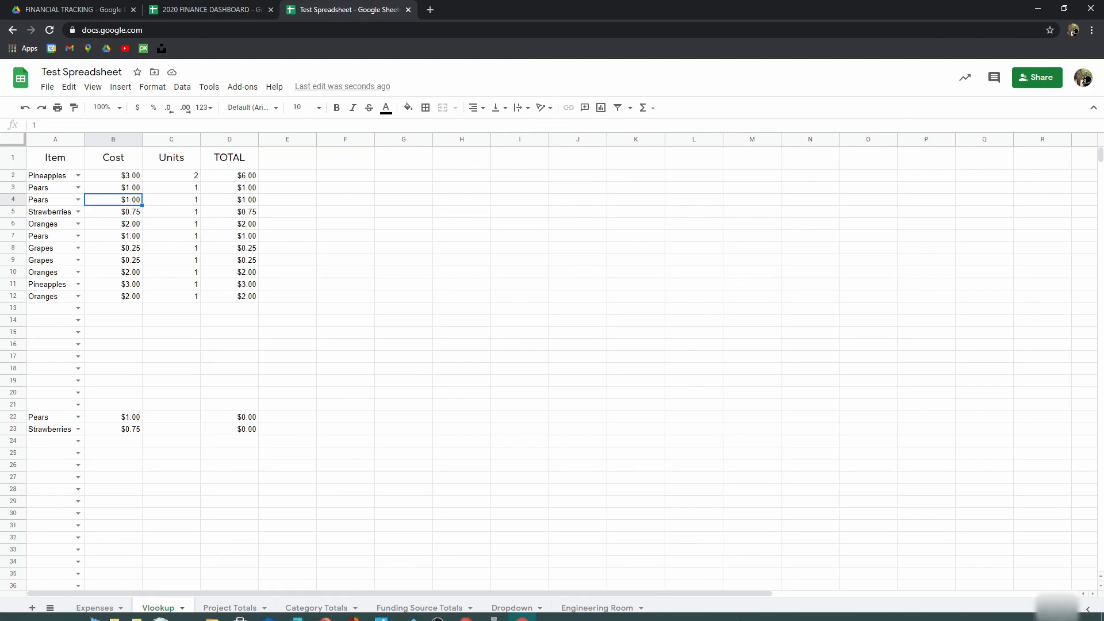